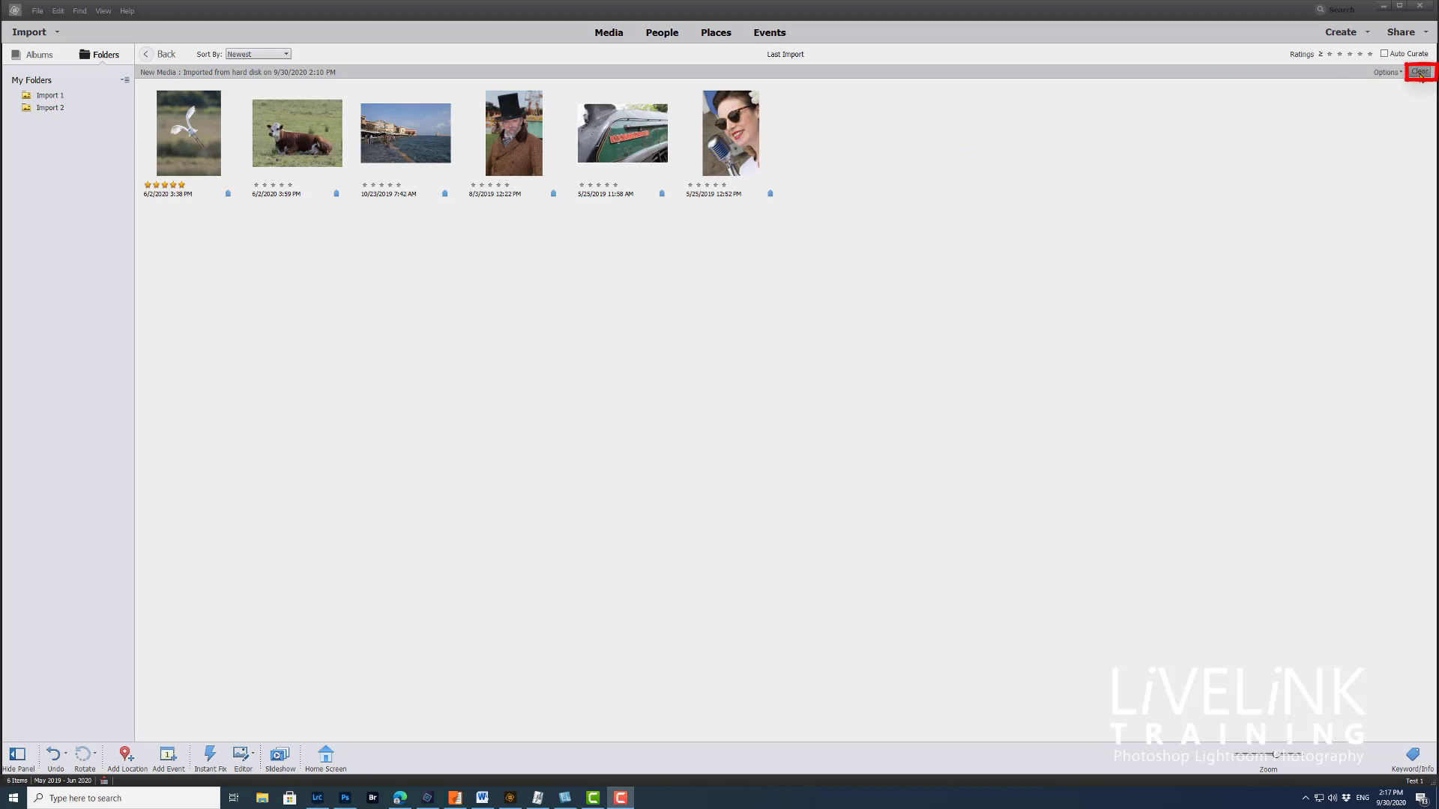
Step: Clear the last-import view to show all media, and compare sorting by Oldest, Name and Import Batch before restoring Newest
{"action": "left_click", "coordinate": [1420, 73]}
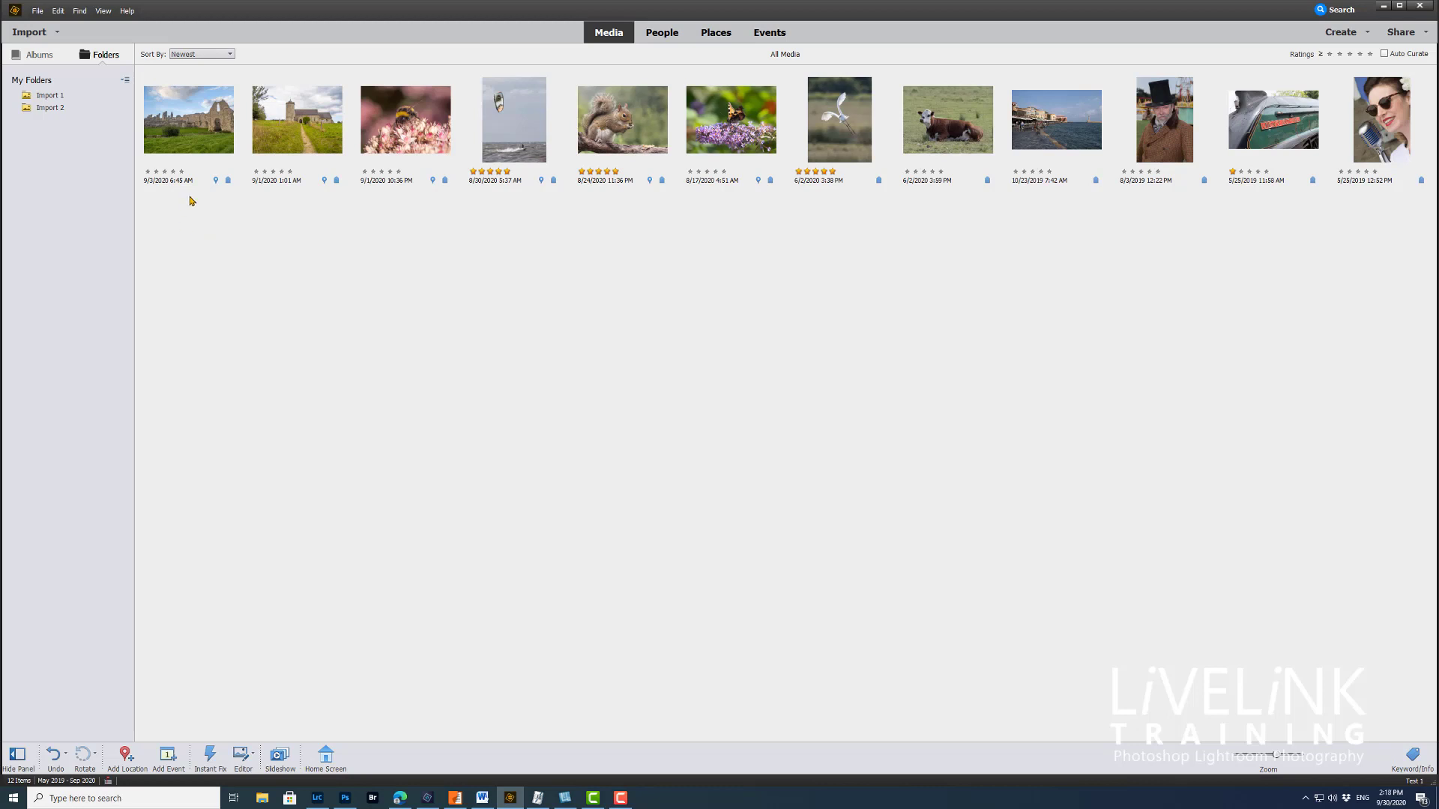
{"action": "left_click", "coordinate": [230, 55]}
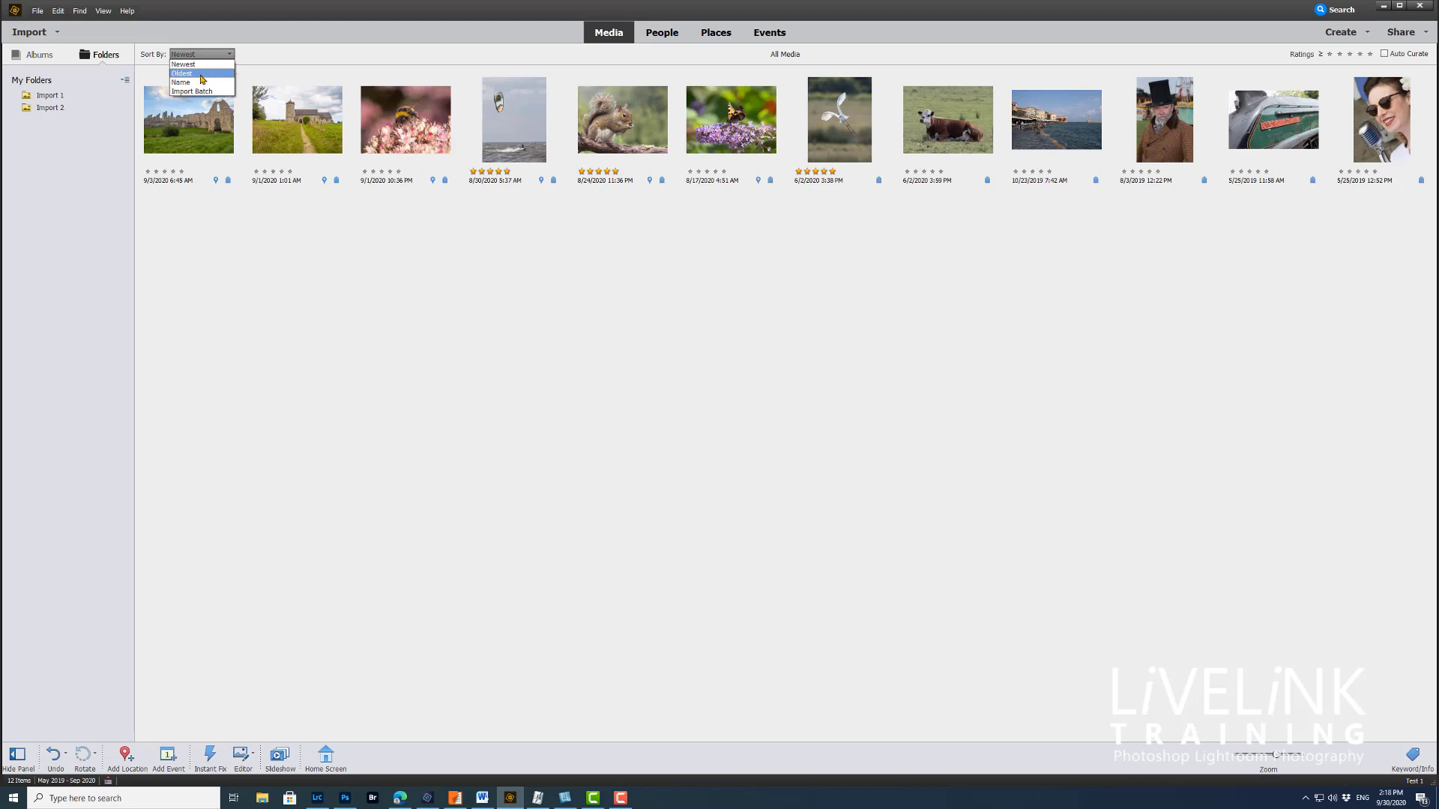
{"action": "left_click", "coordinate": [201, 73]}
{"action": "left_click", "coordinate": [229, 56]}
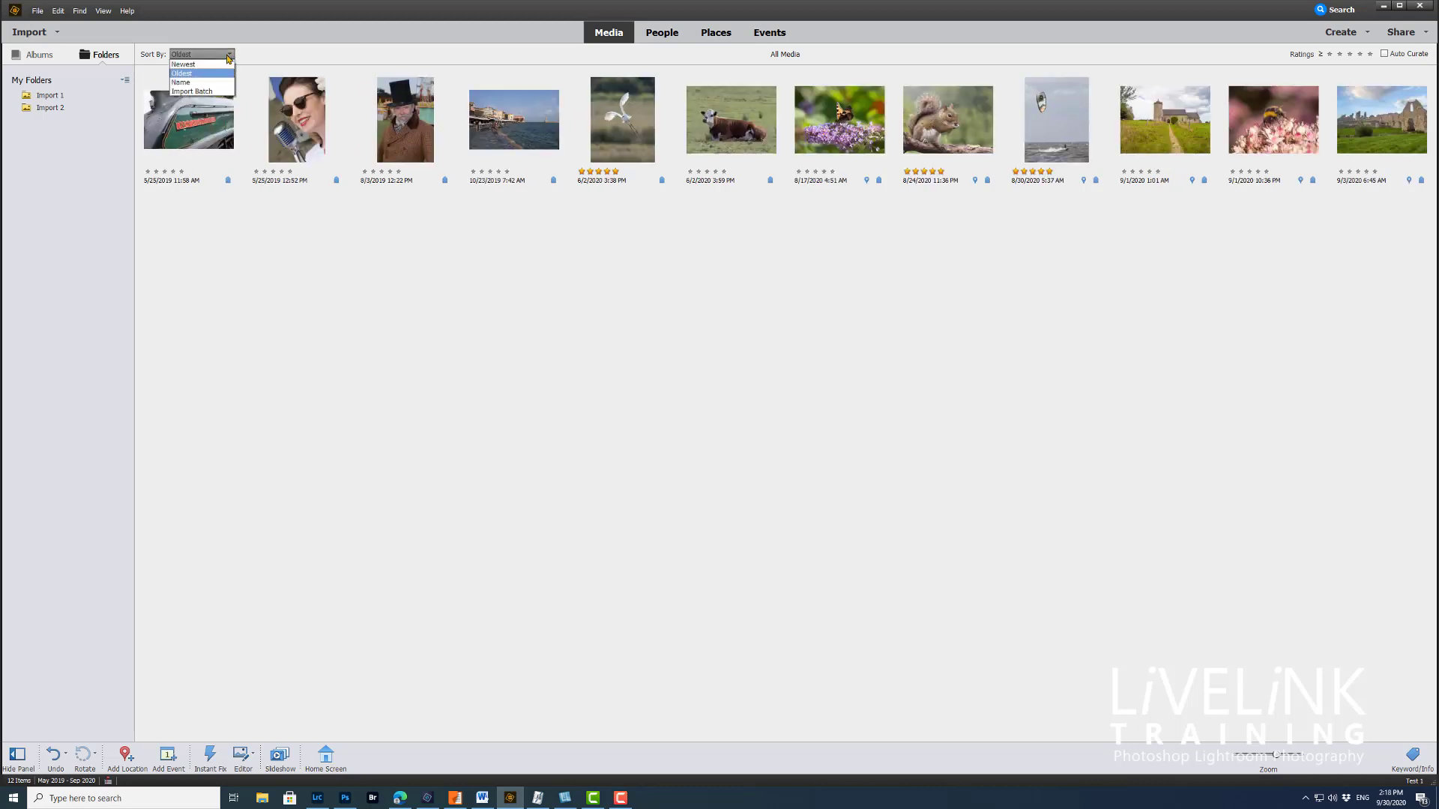
{"action": "left_click", "coordinate": [216, 82]}
{"action": "left_click", "coordinate": [230, 56]}
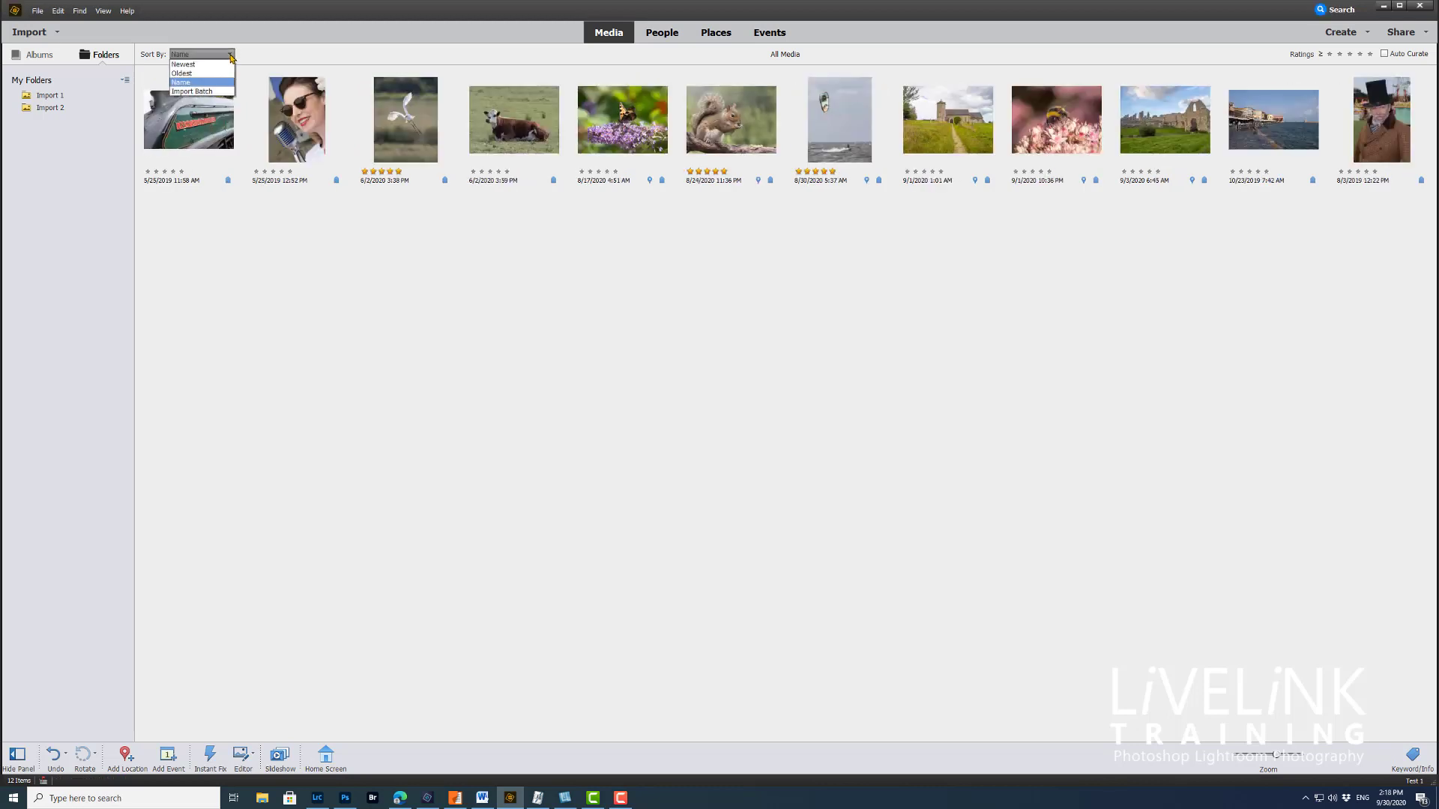
{"action": "left_click", "coordinate": [202, 91]}
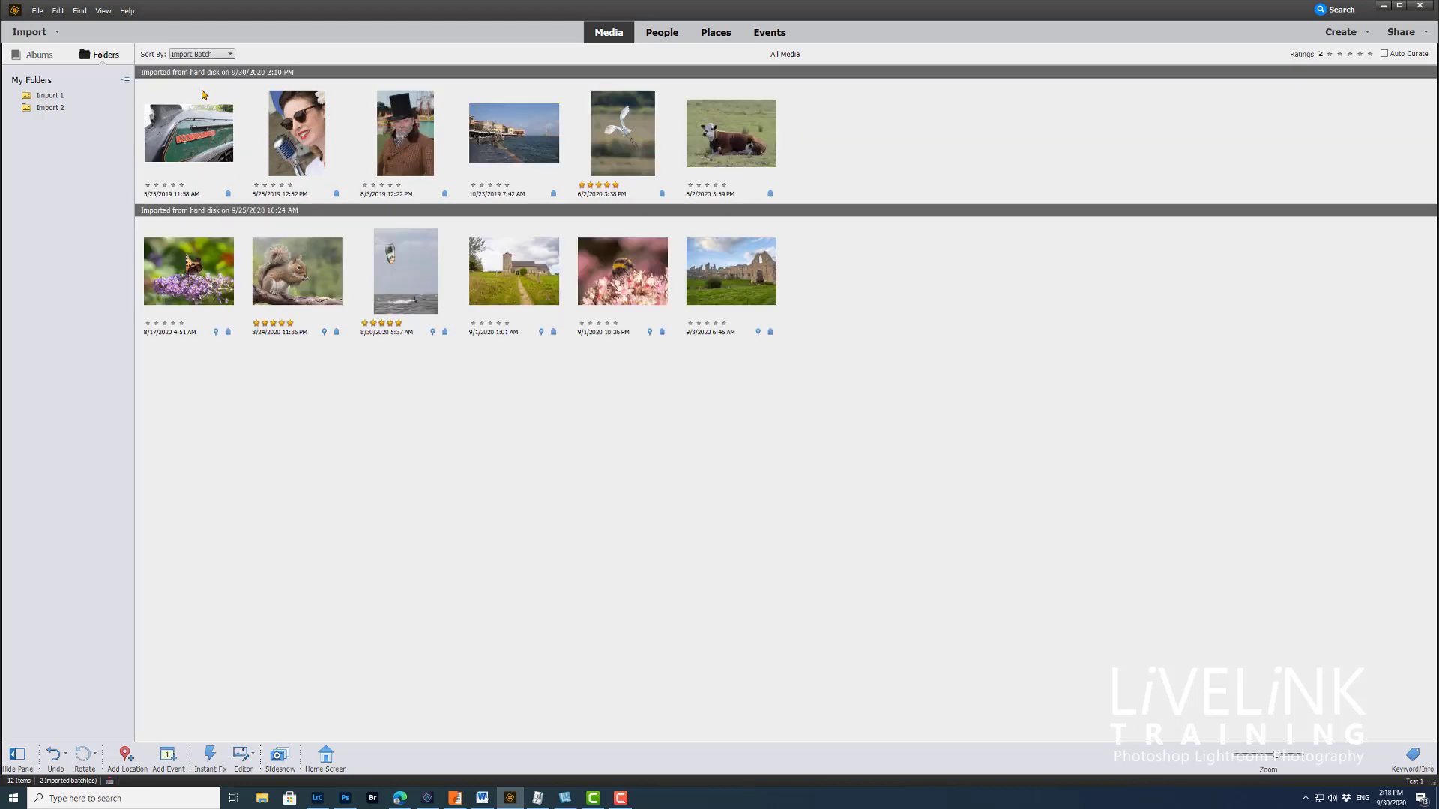
{"action": "left_click", "coordinate": [230, 55]}
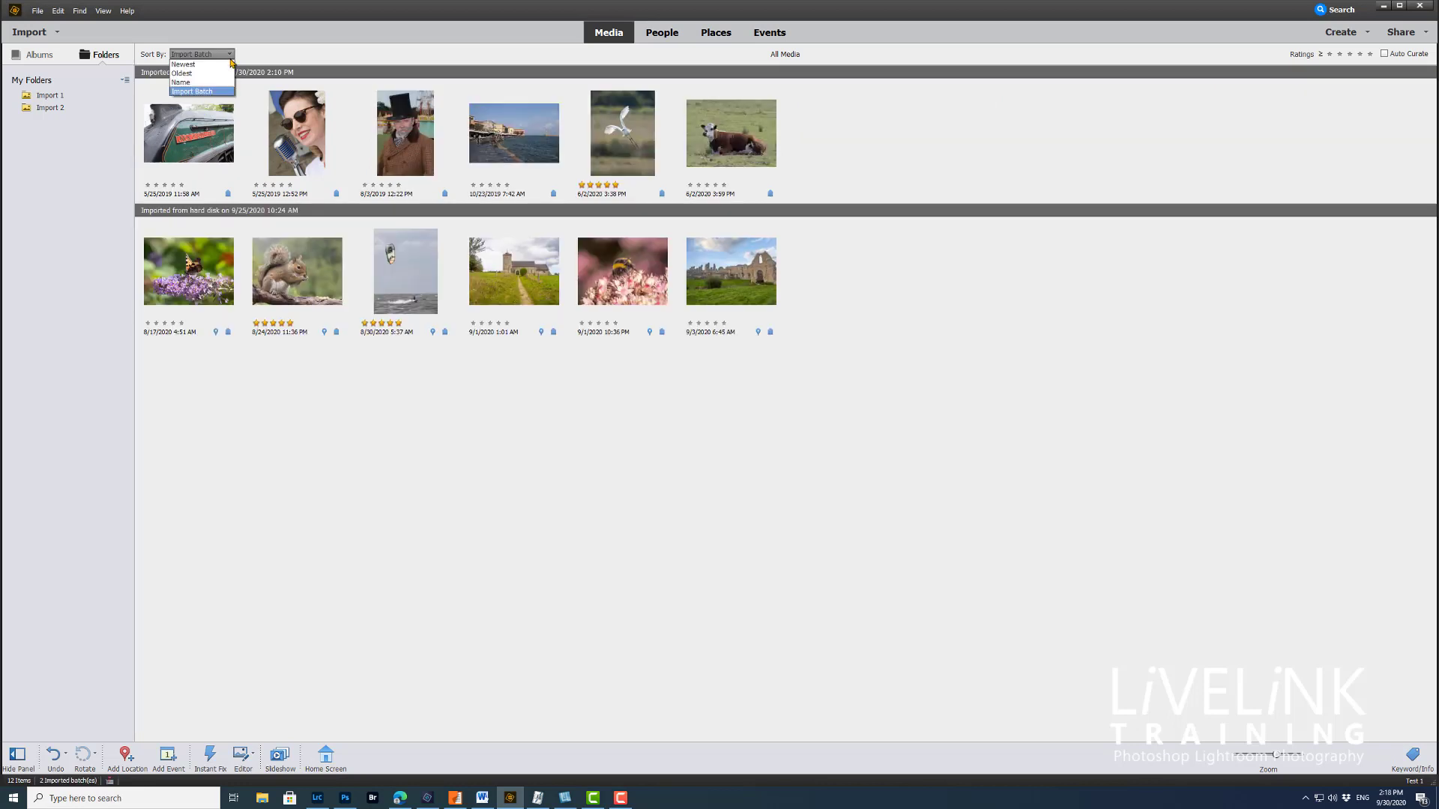
{"action": "left_click", "coordinate": [191, 65]}
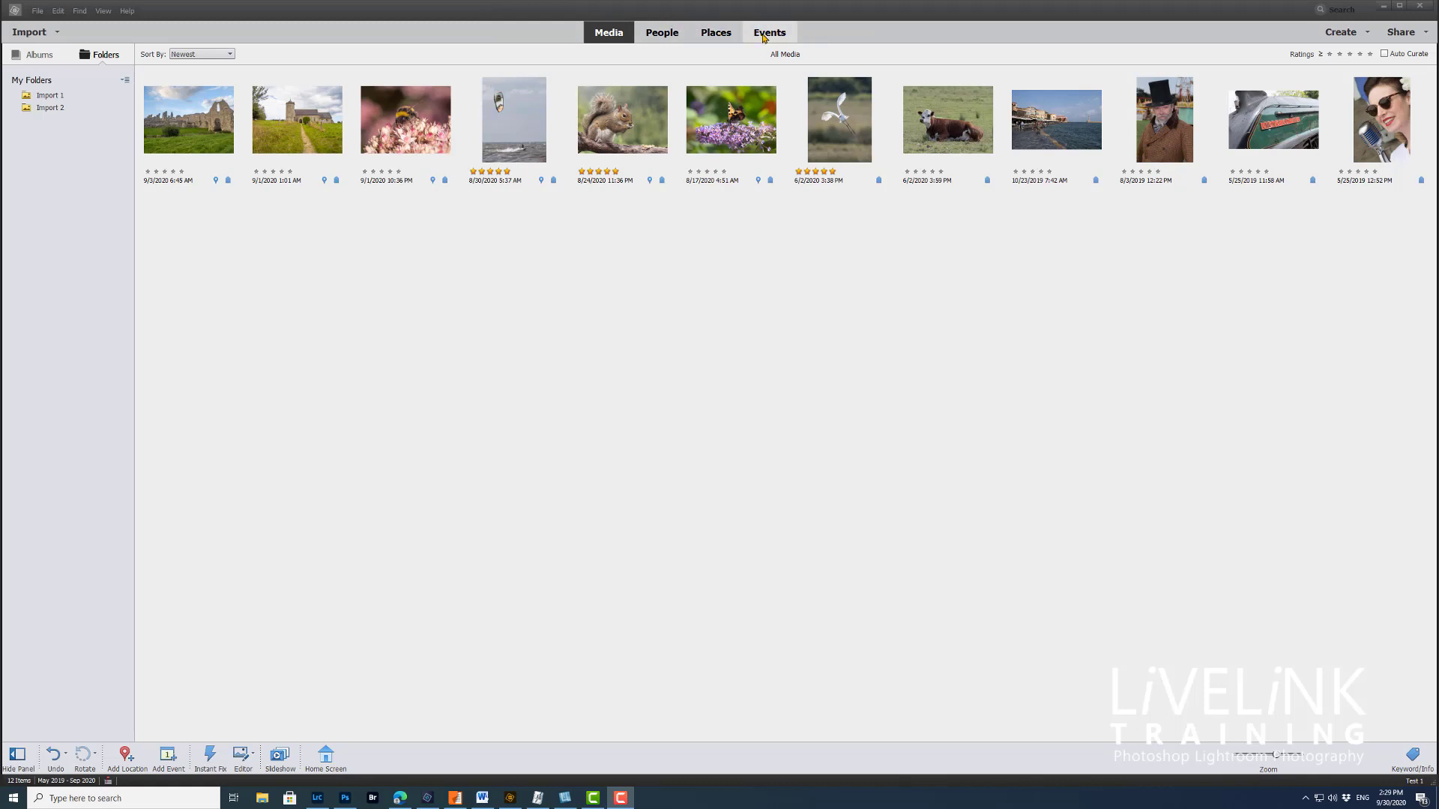
Step: Look through the People, Places and Events views, and return to the Media view
{"action": "left_click", "coordinate": [664, 35]}
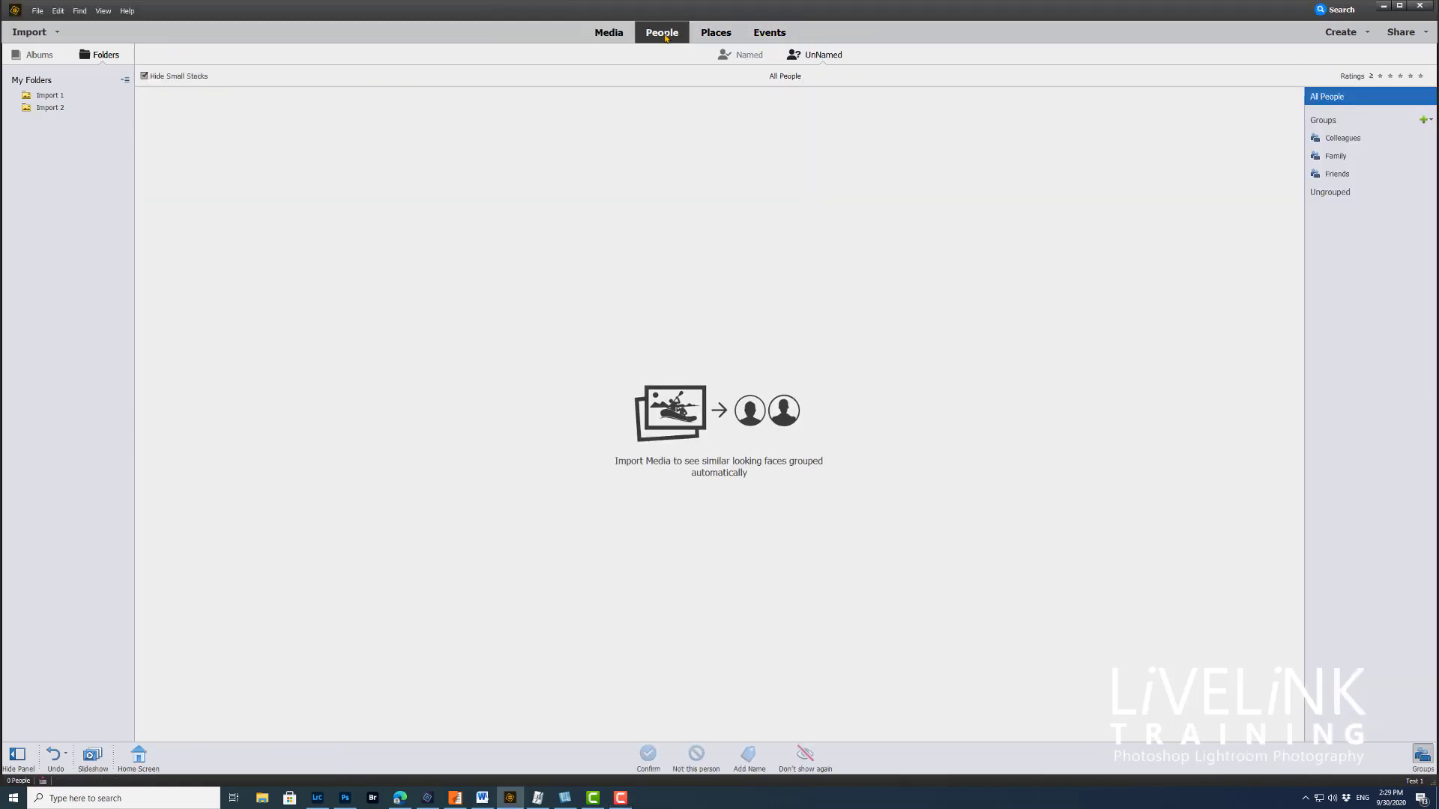
{"action": "left_click", "coordinate": [720, 35]}
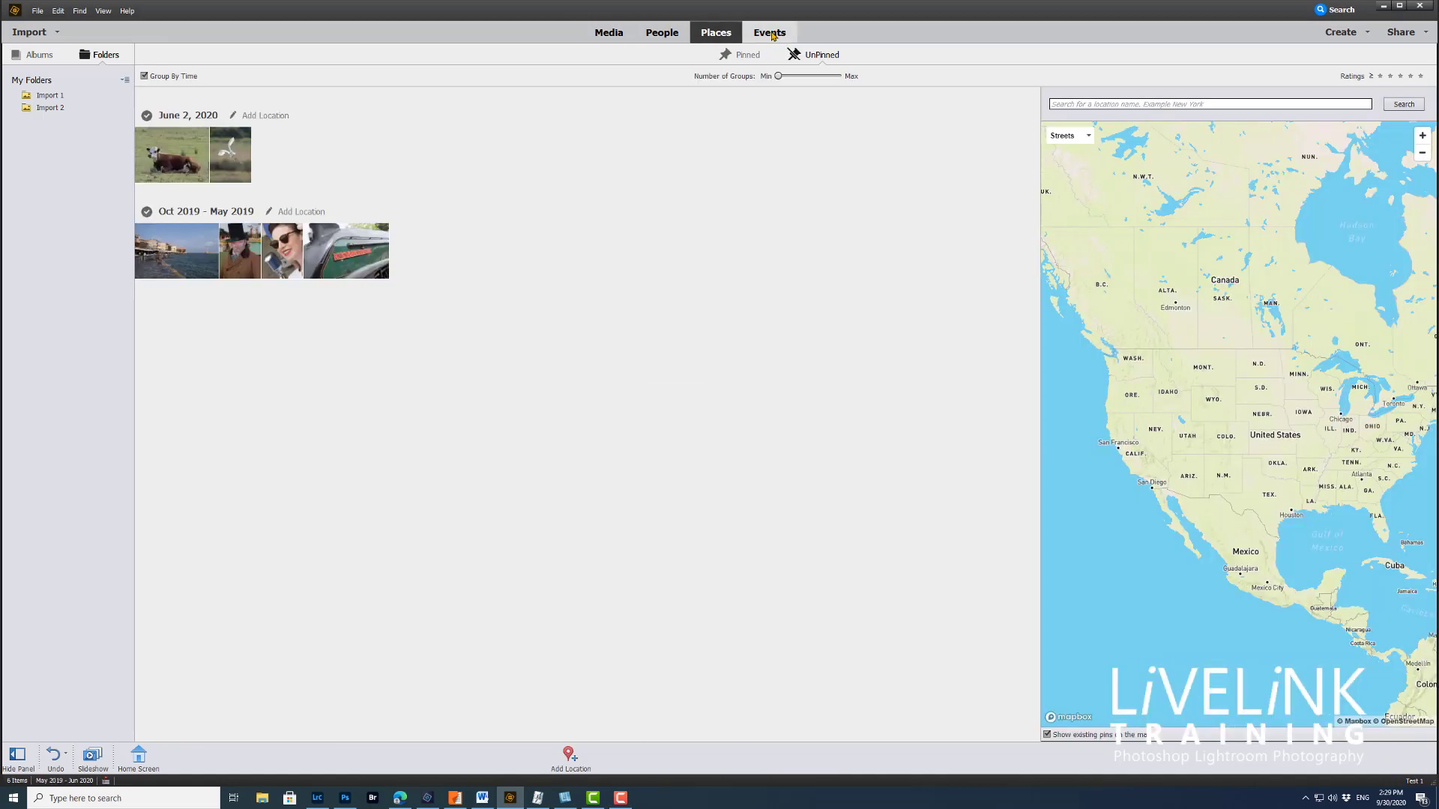
{"action": "left_click", "coordinate": [772, 35]}
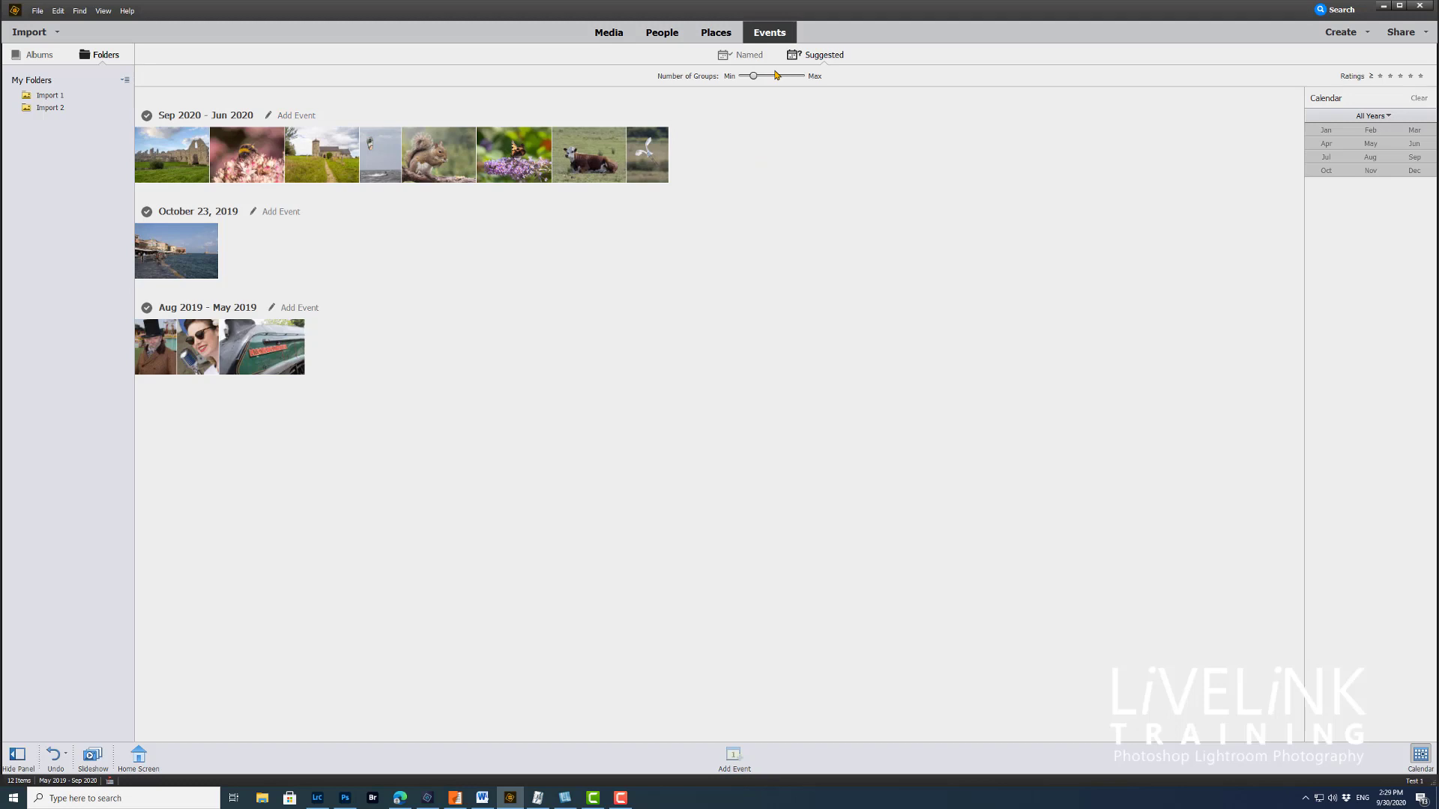
{"action": "left_click", "coordinate": [610, 36]}
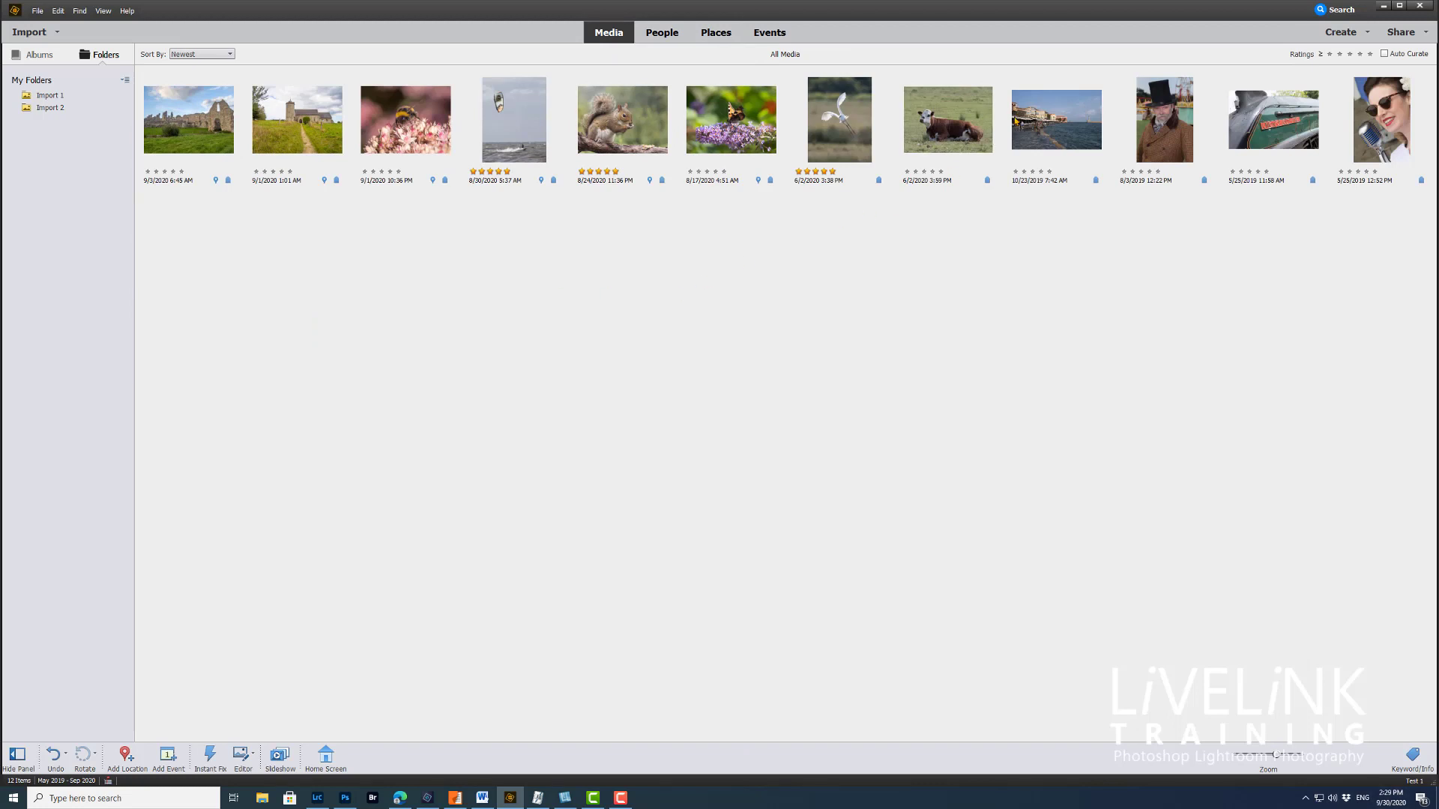
Step: Open the search screen and examine each filter category from Smart Tags to Media Types, including People, Places, Folders, Albums, Events and Ratings
{"action": "left_click", "coordinate": [1339, 9]}
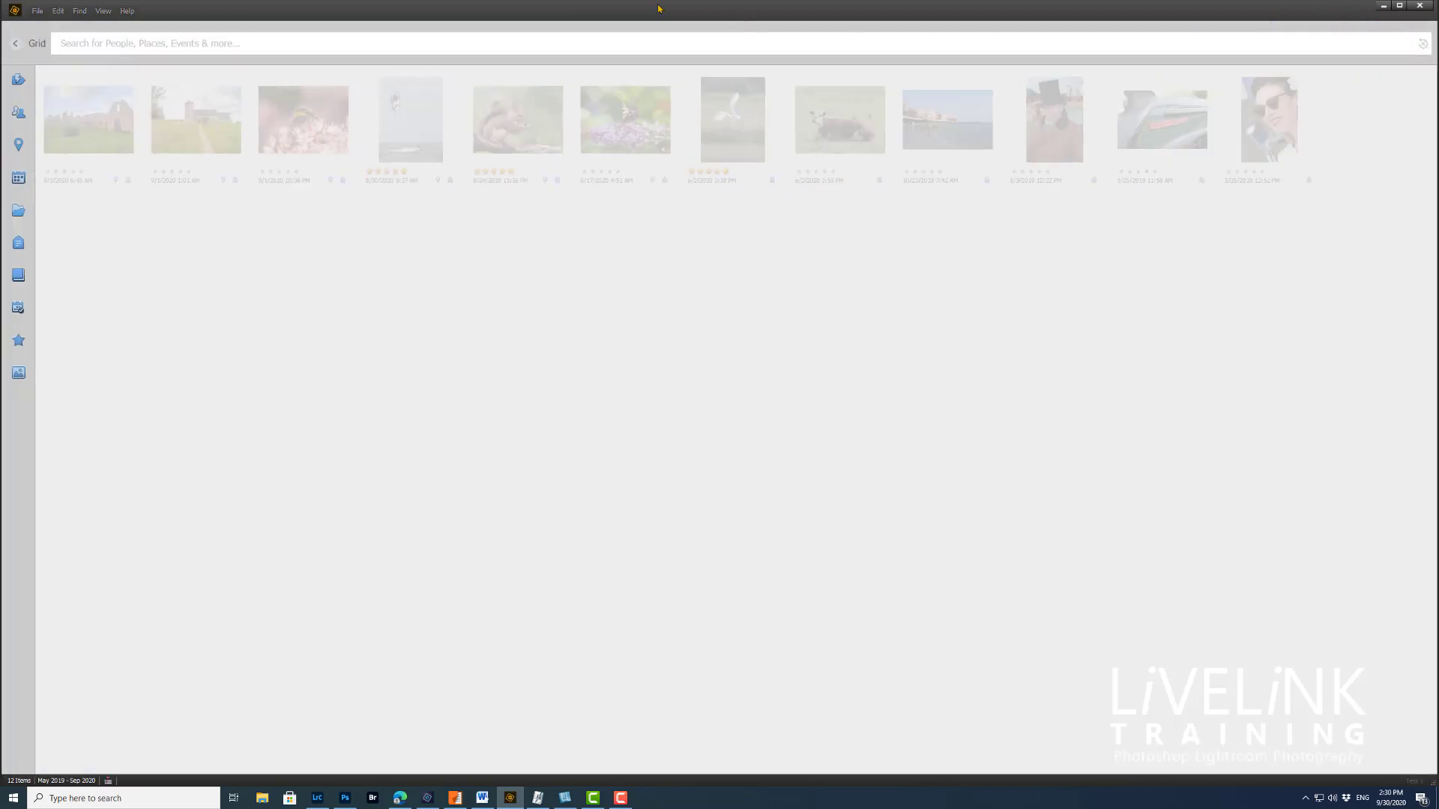
{"action": "left_click", "coordinate": [21, 79]}
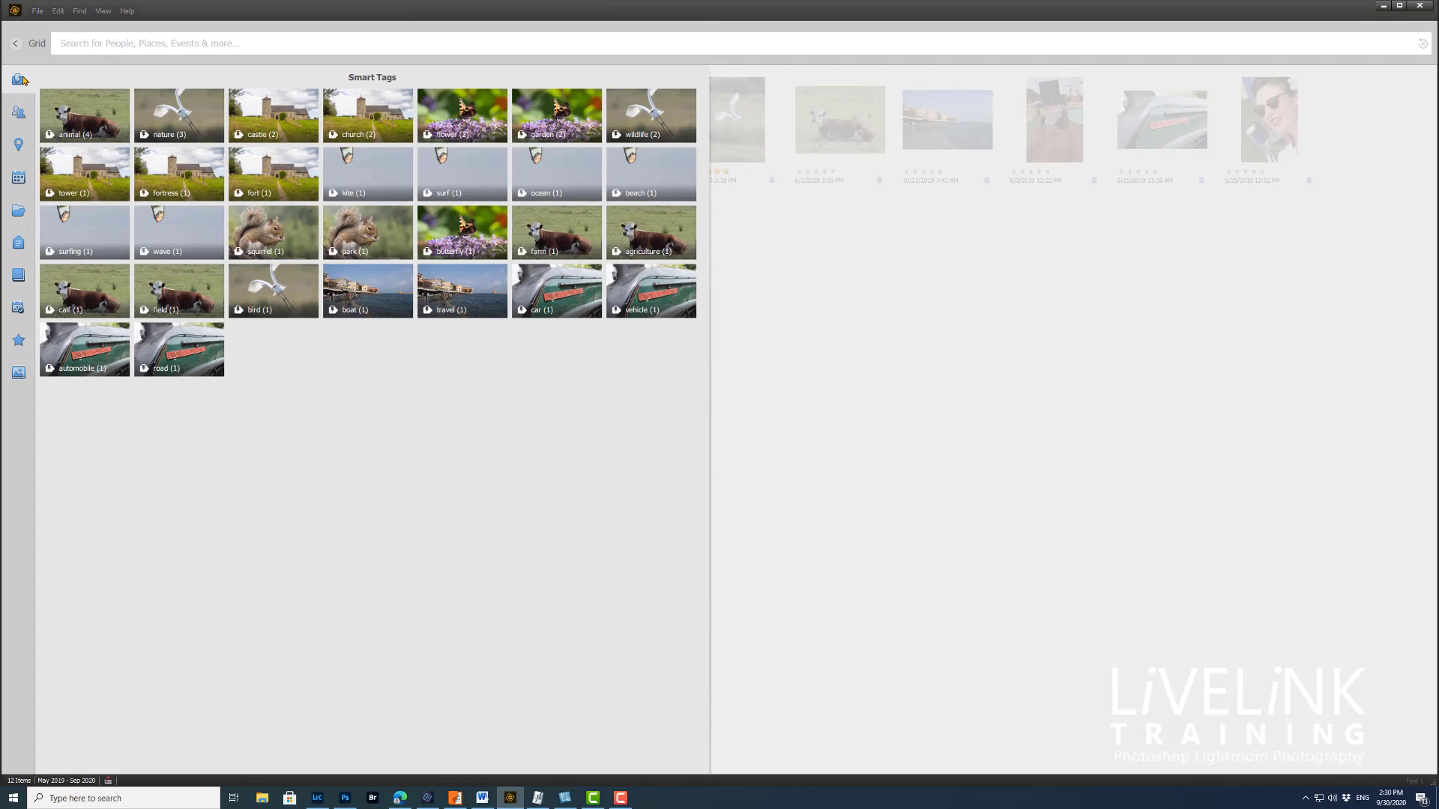
{"action": "left_click", "coordinate": [19, 113]}
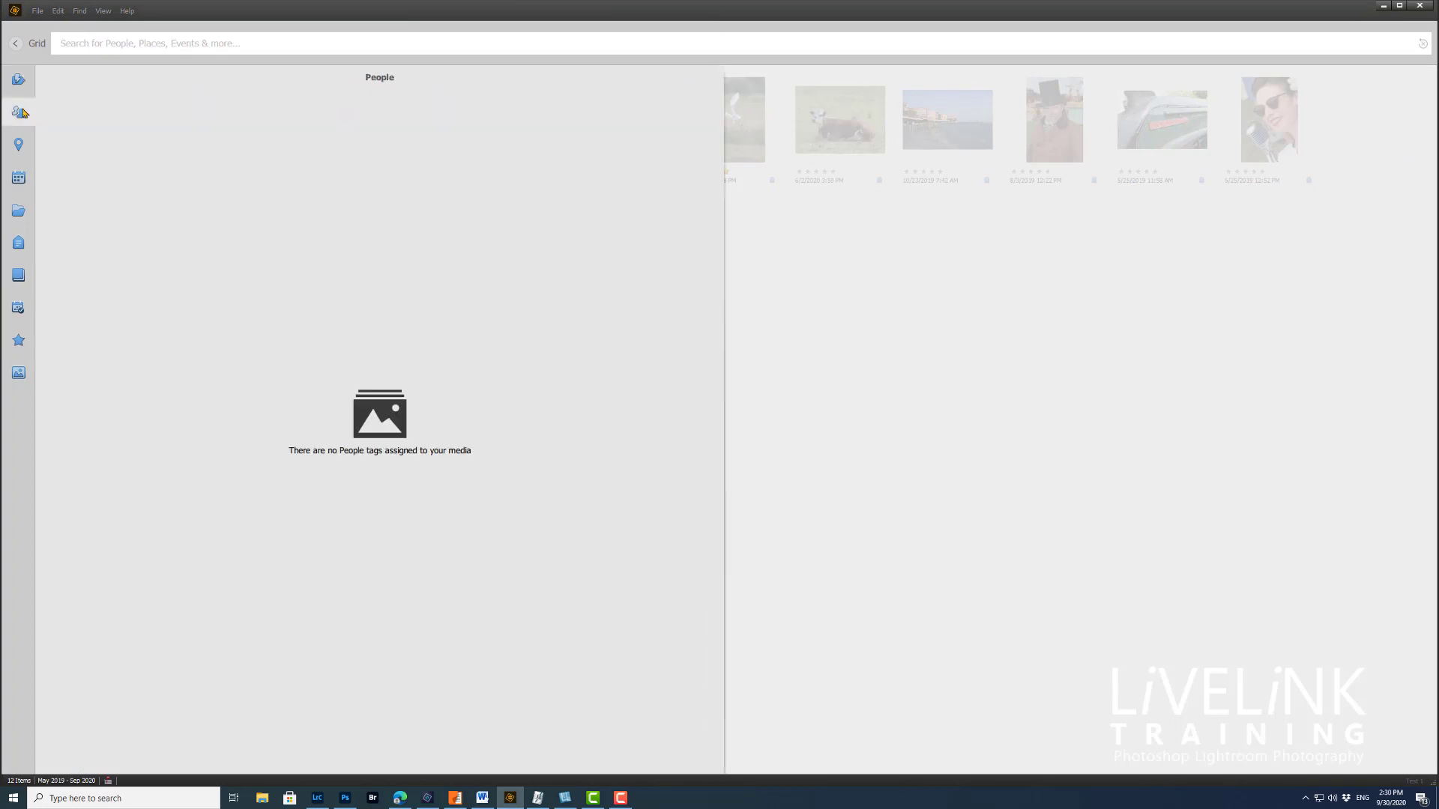
{"action": "left_click", "coordinate": [19, 146]}
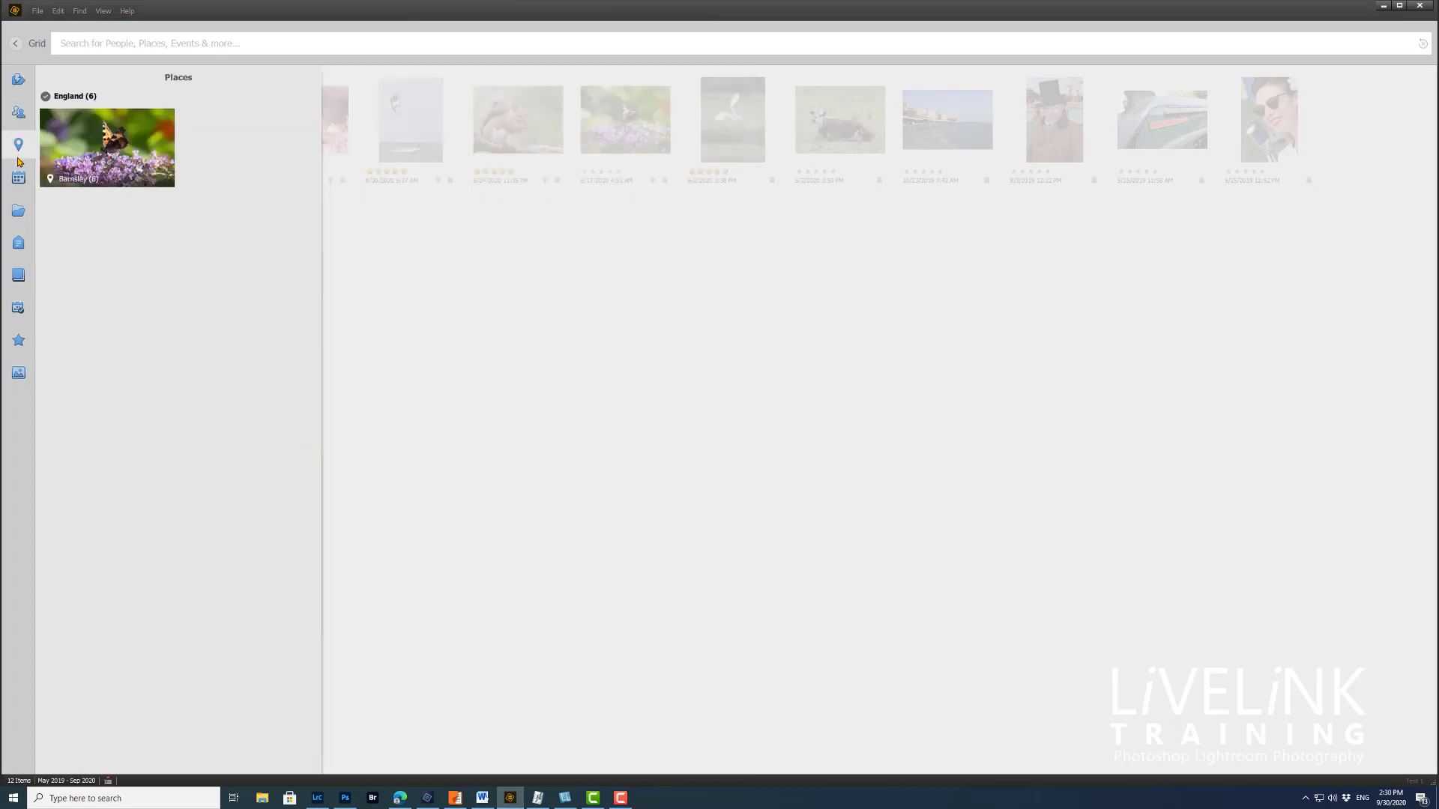
{"action": "left_click", "coordinate": [18, 180]}
{"action": "left_click", "coordinate": [18, 210]}
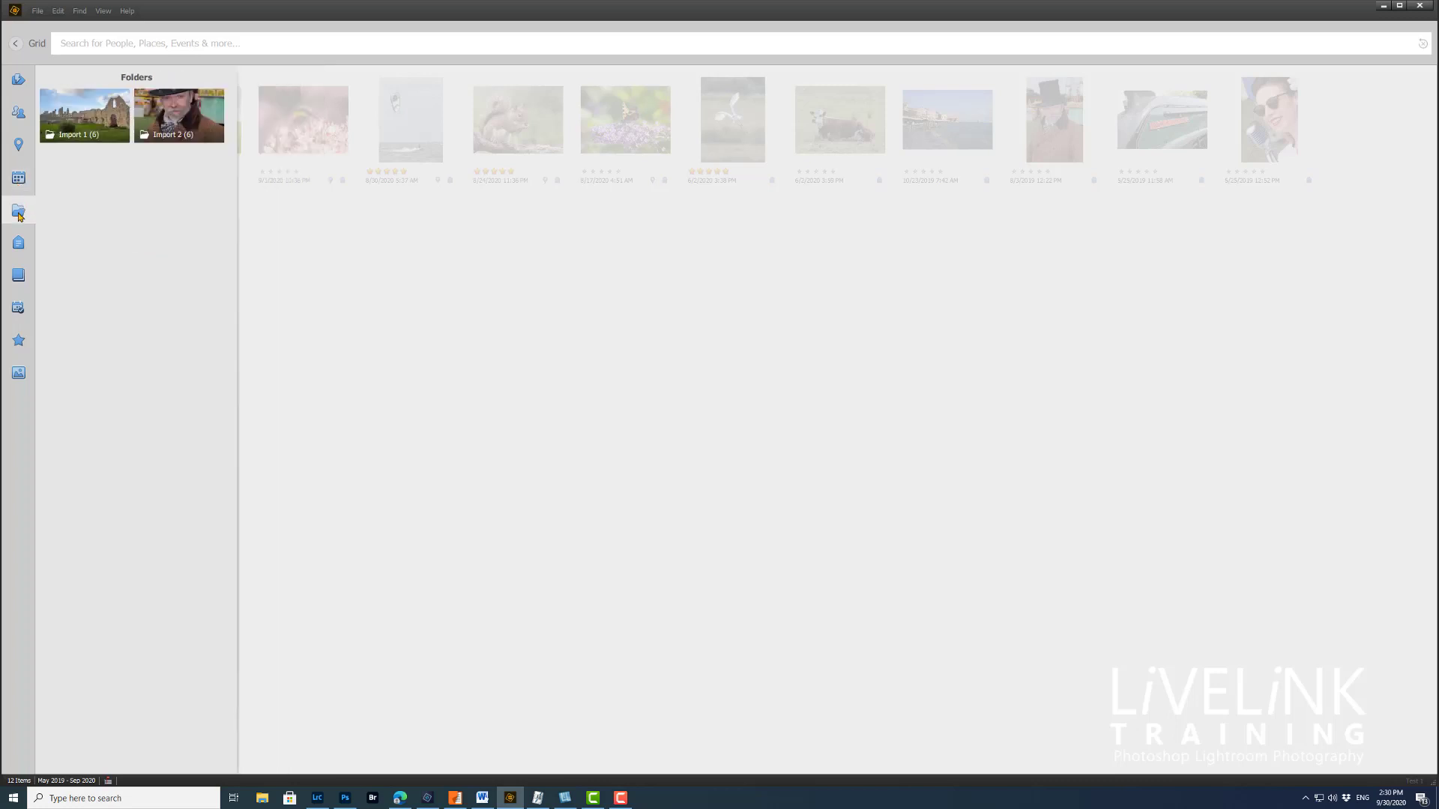
{"action": "left_click", "coordinate": [20, 243]}
{"action": "left_click", "coordinate": [17, 276]}
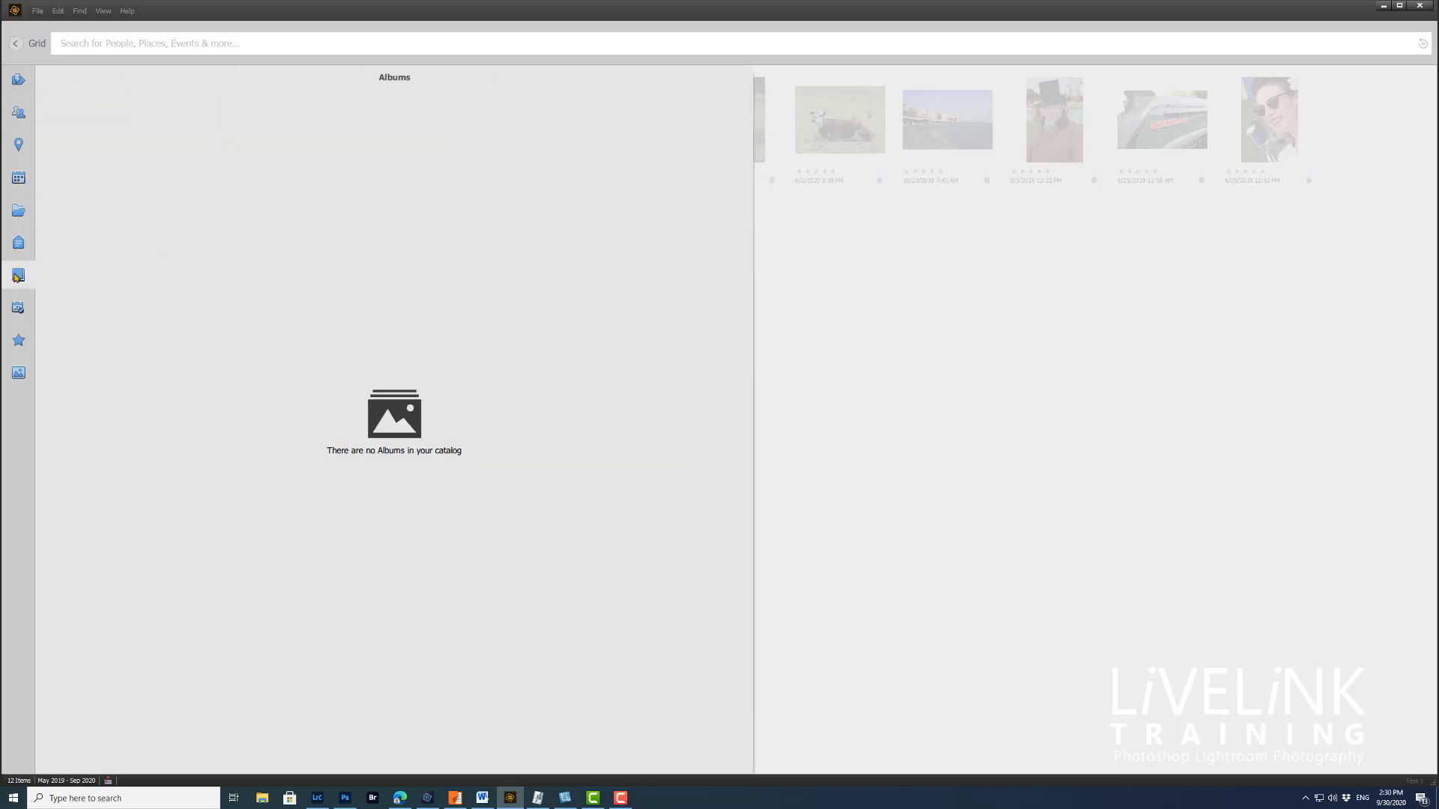
{"action": "left_click", "coordinate": [19, 309]}
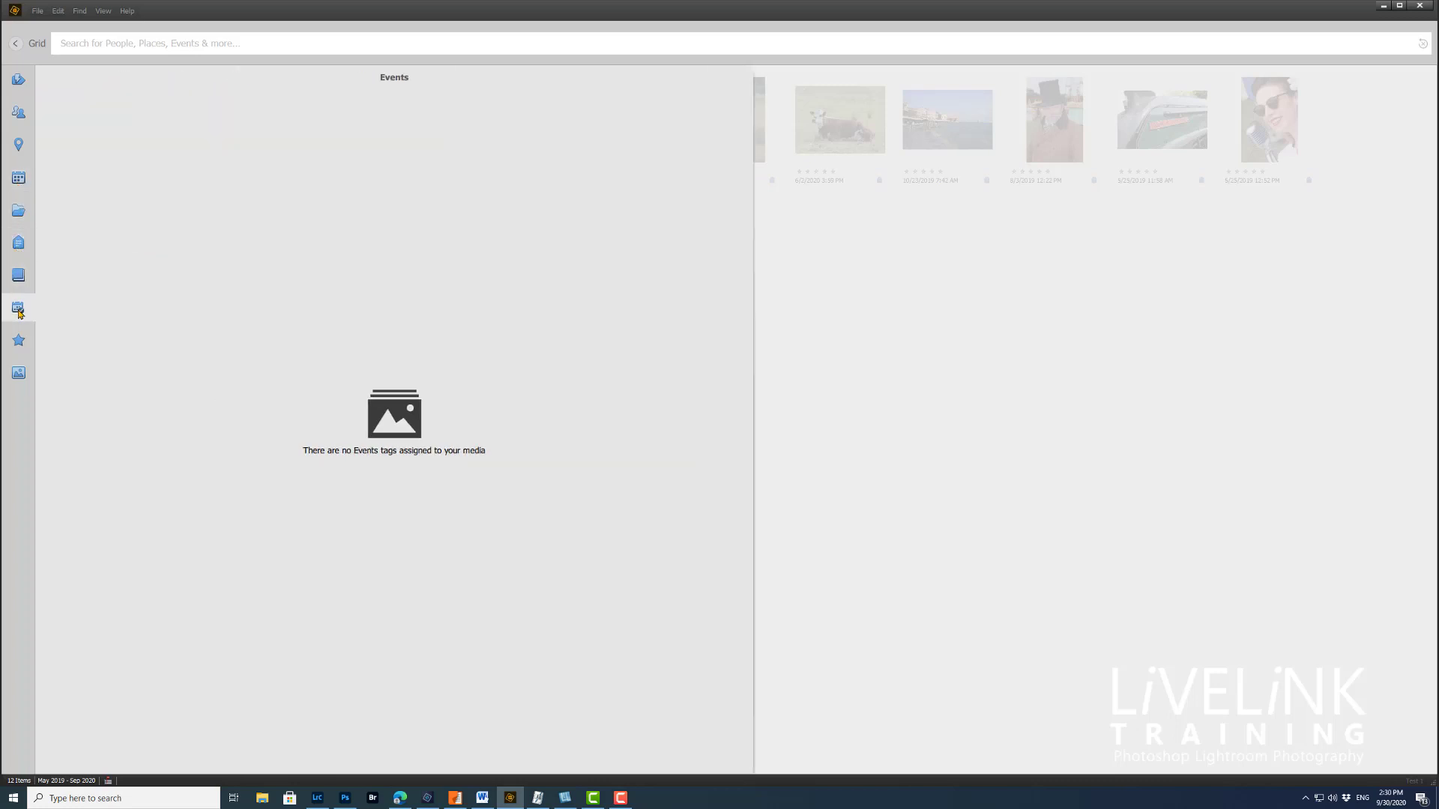
{"action": "left_click", "coordinate": [18, 336]}
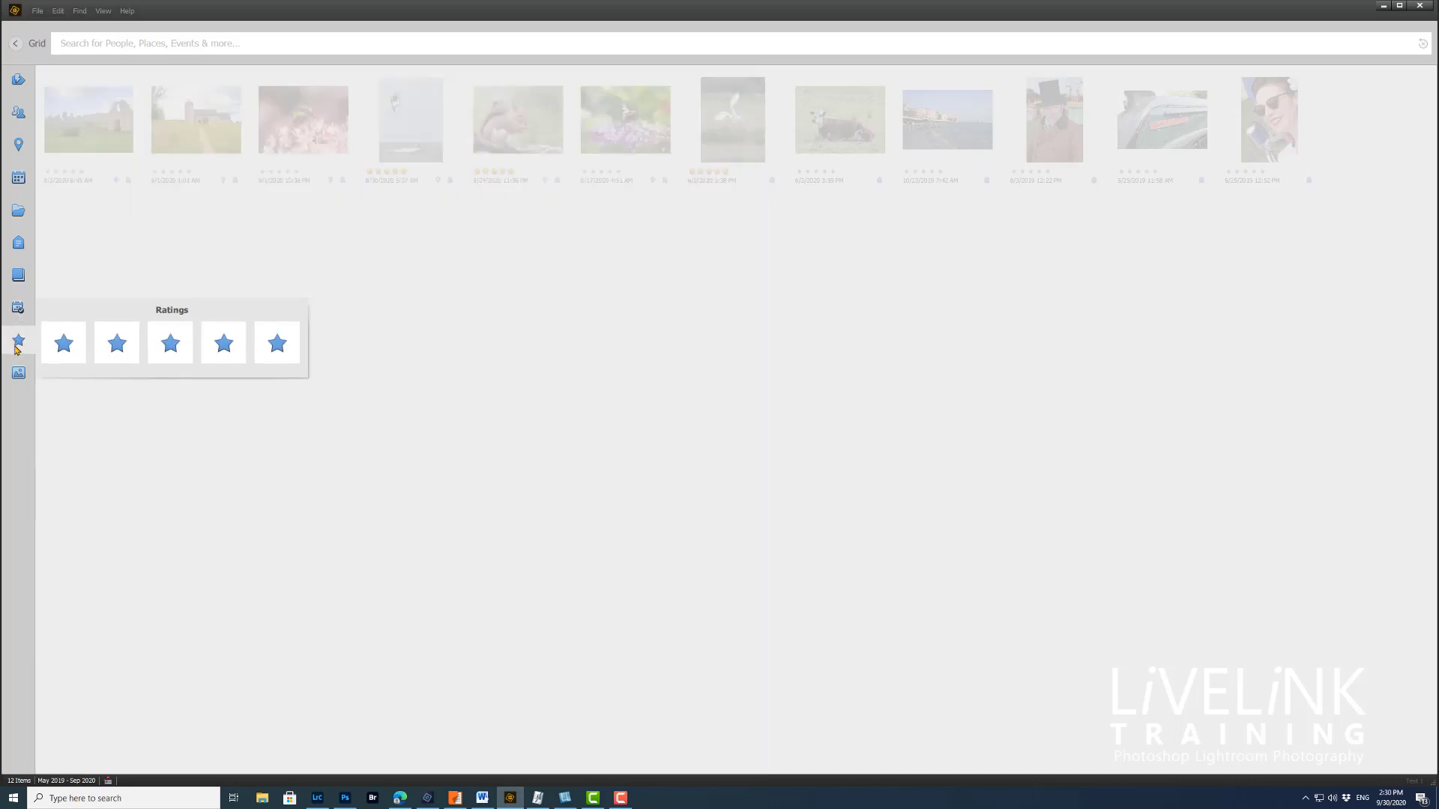
{"action": "left_click", "coordinate": [18, 367]}
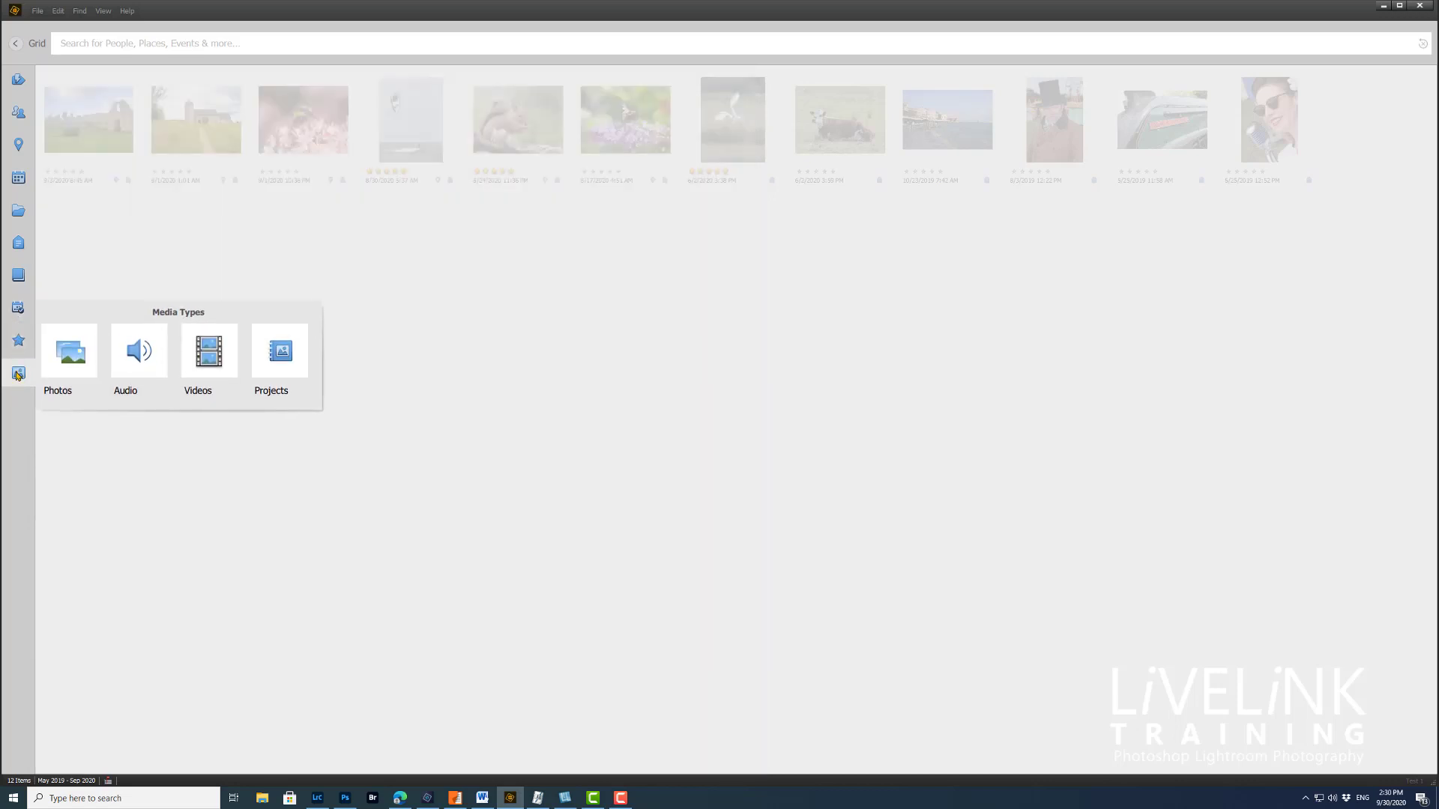
{"action": "left_click", "coordinate": [411, 235]}
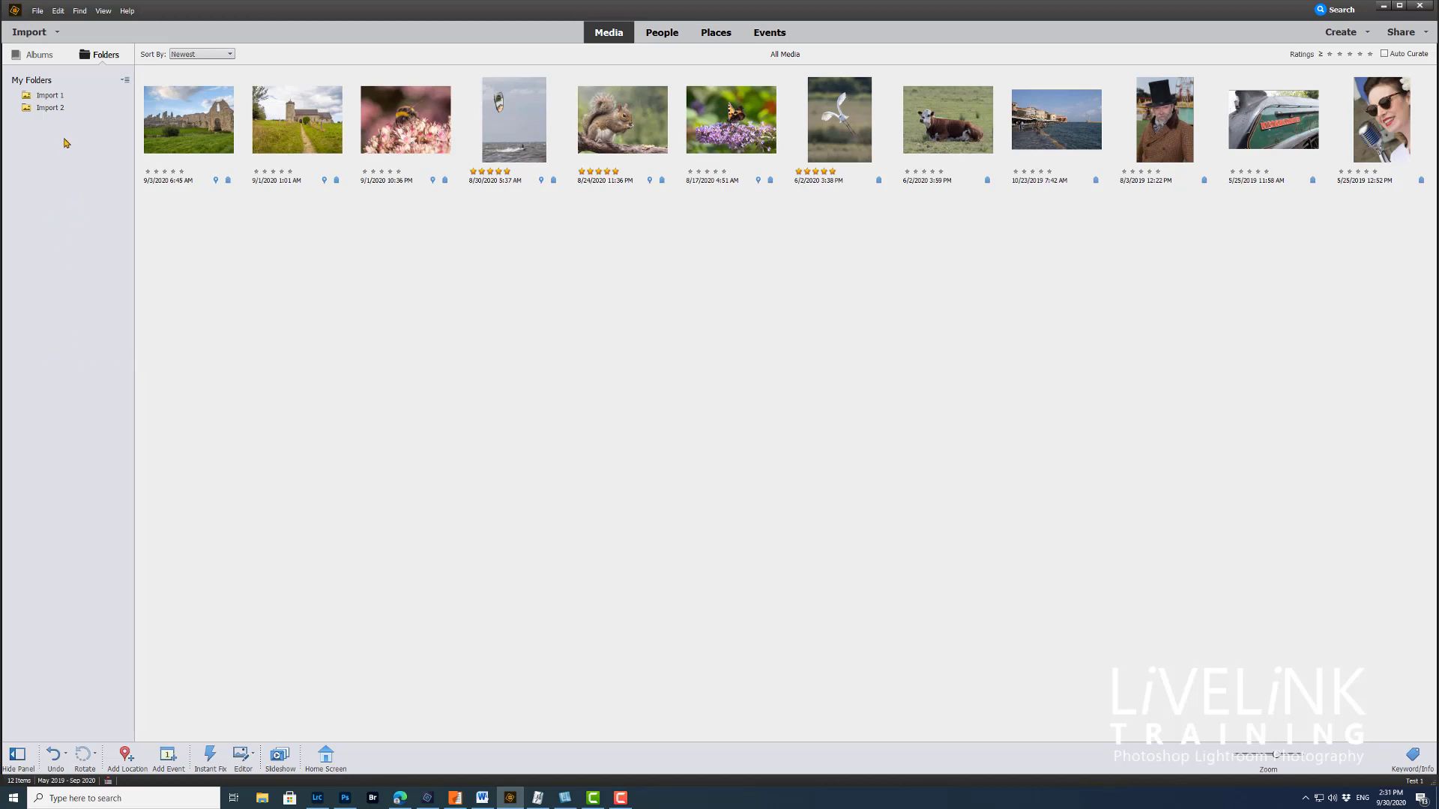
Step: Create a top-level album named Trains containing the green locomotive photo, and view its contents before returning to all media
{"action": "left_click", "coordinate": [40, 56]}
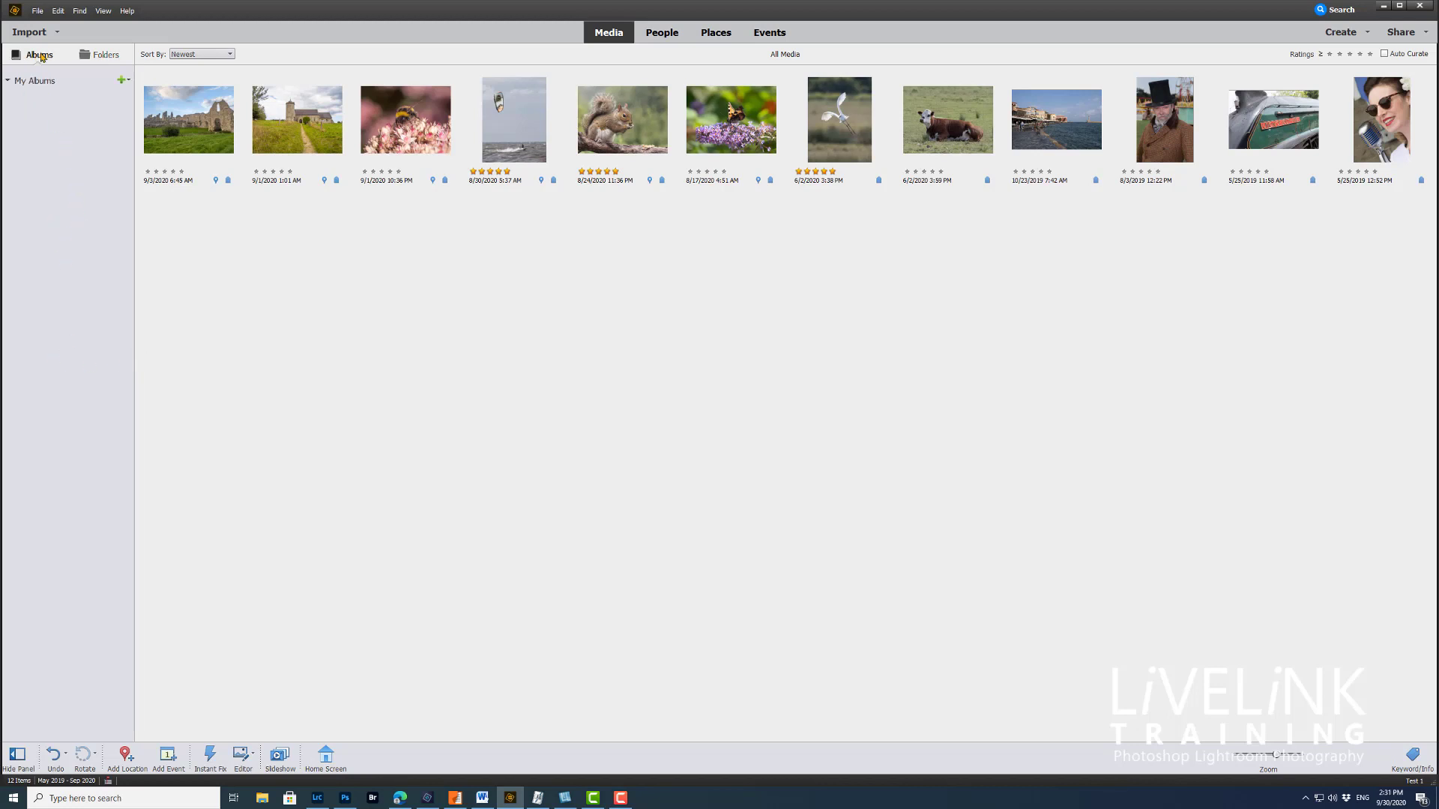
{"action": "left_click", "coordinate": [121, 80]}
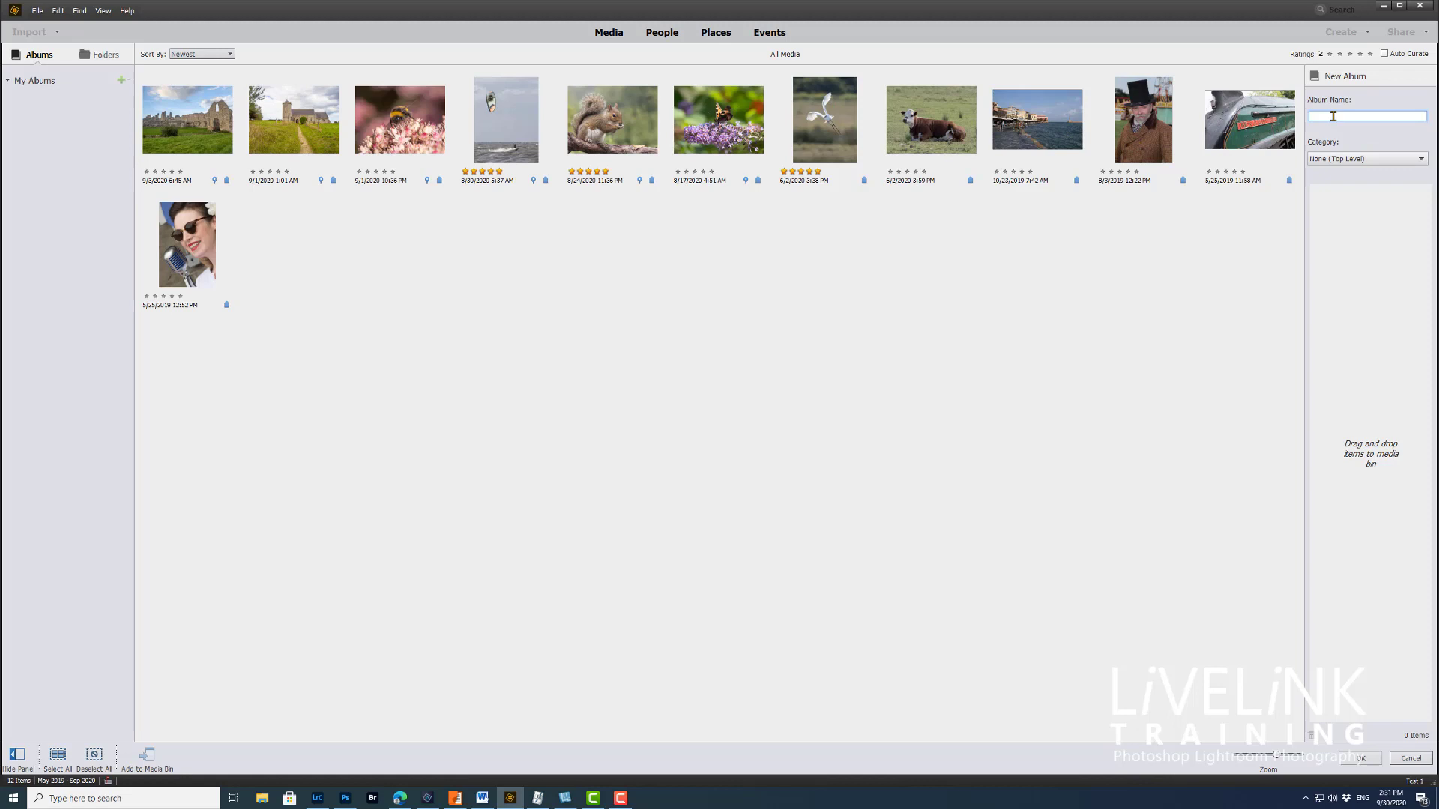
{"action": "type", "text": "Tre"}
{"action": "type", "text": "ins"}
{"action": "left_click", "coordinate": [1242, 131]}
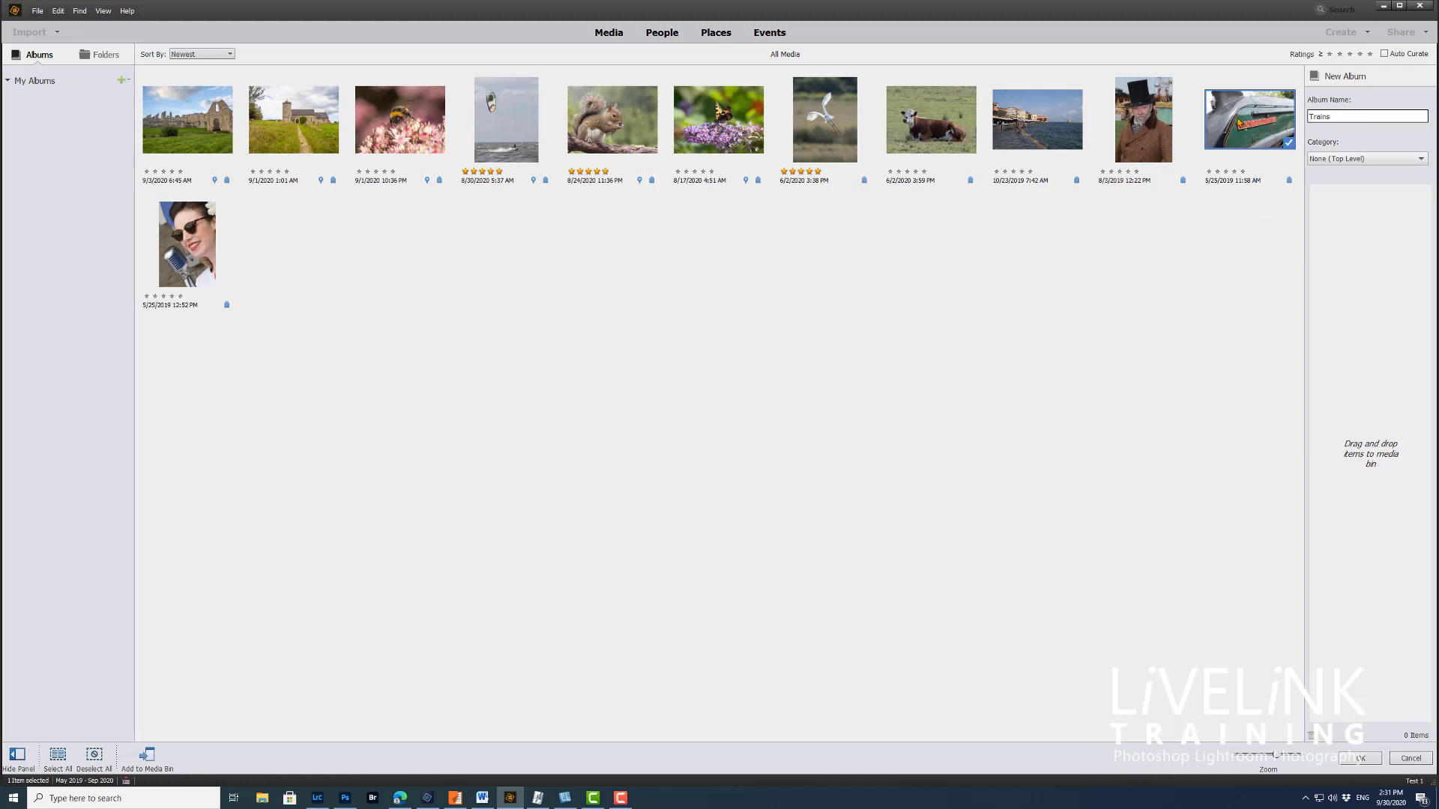
{"action": "left_click_drag", "start_coordinate": [1240, 124], "coordinate": [1381, 230]}
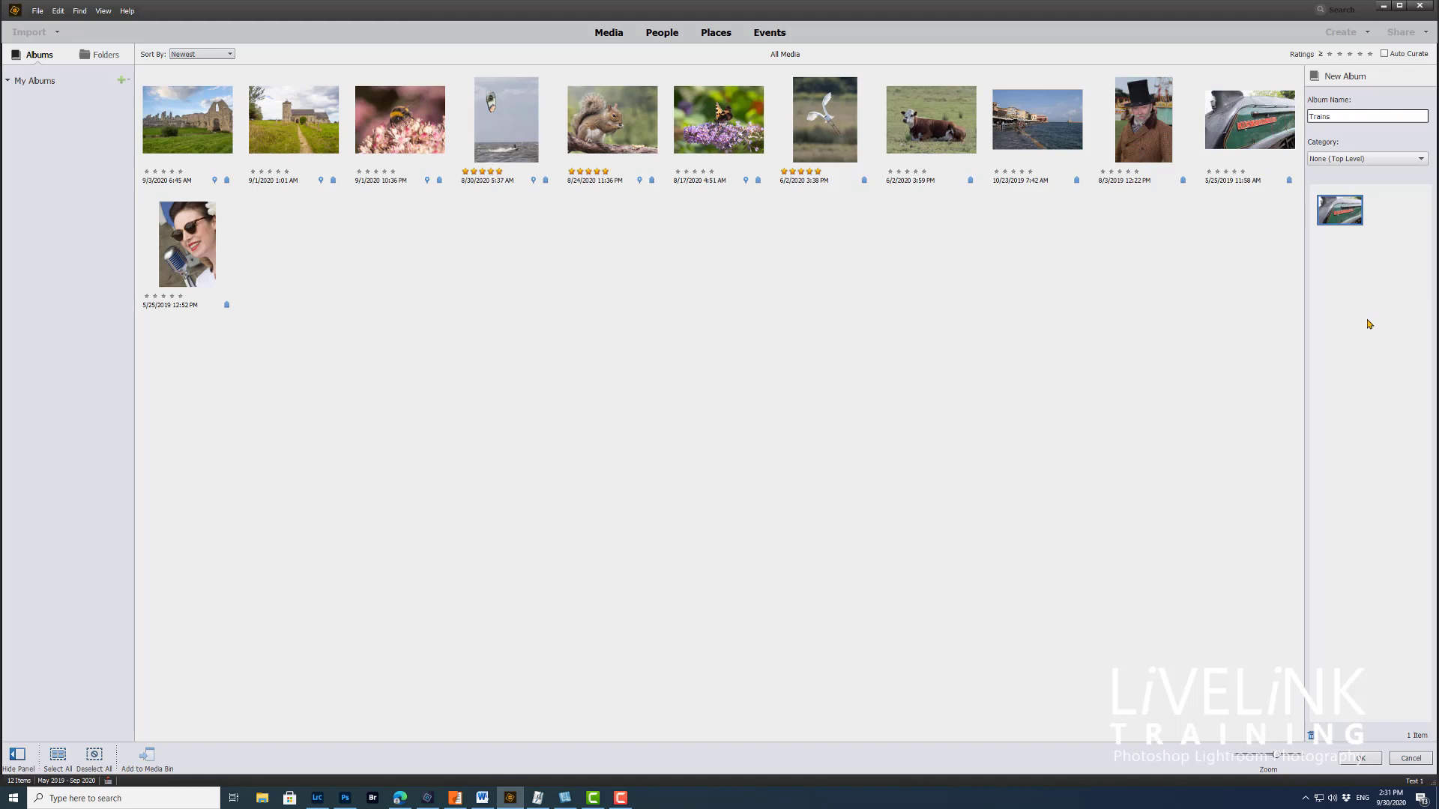
{"action": "left_click", "coordinate": [1359, 759]}
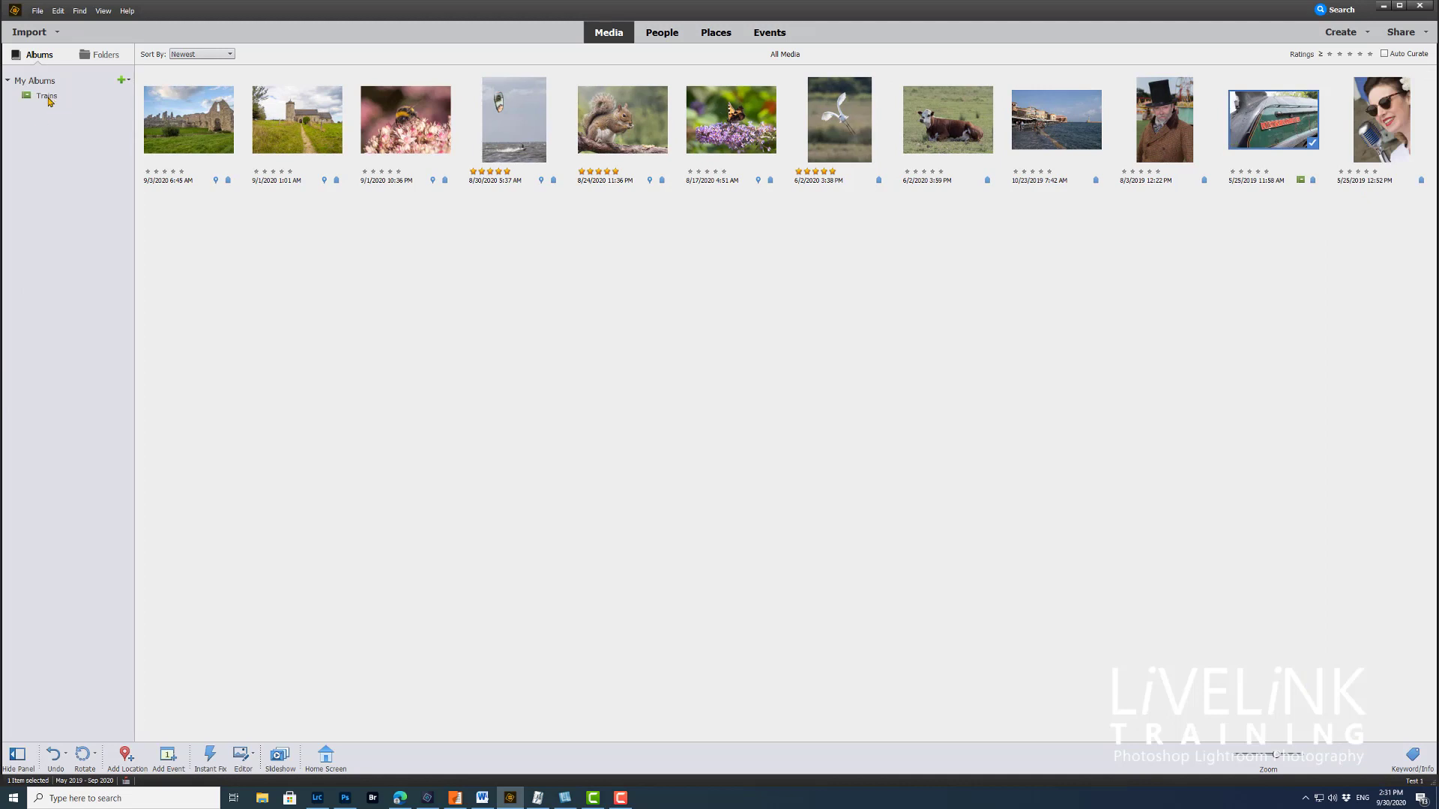
{"action": "left_click", "coordinate": [47, 96]}
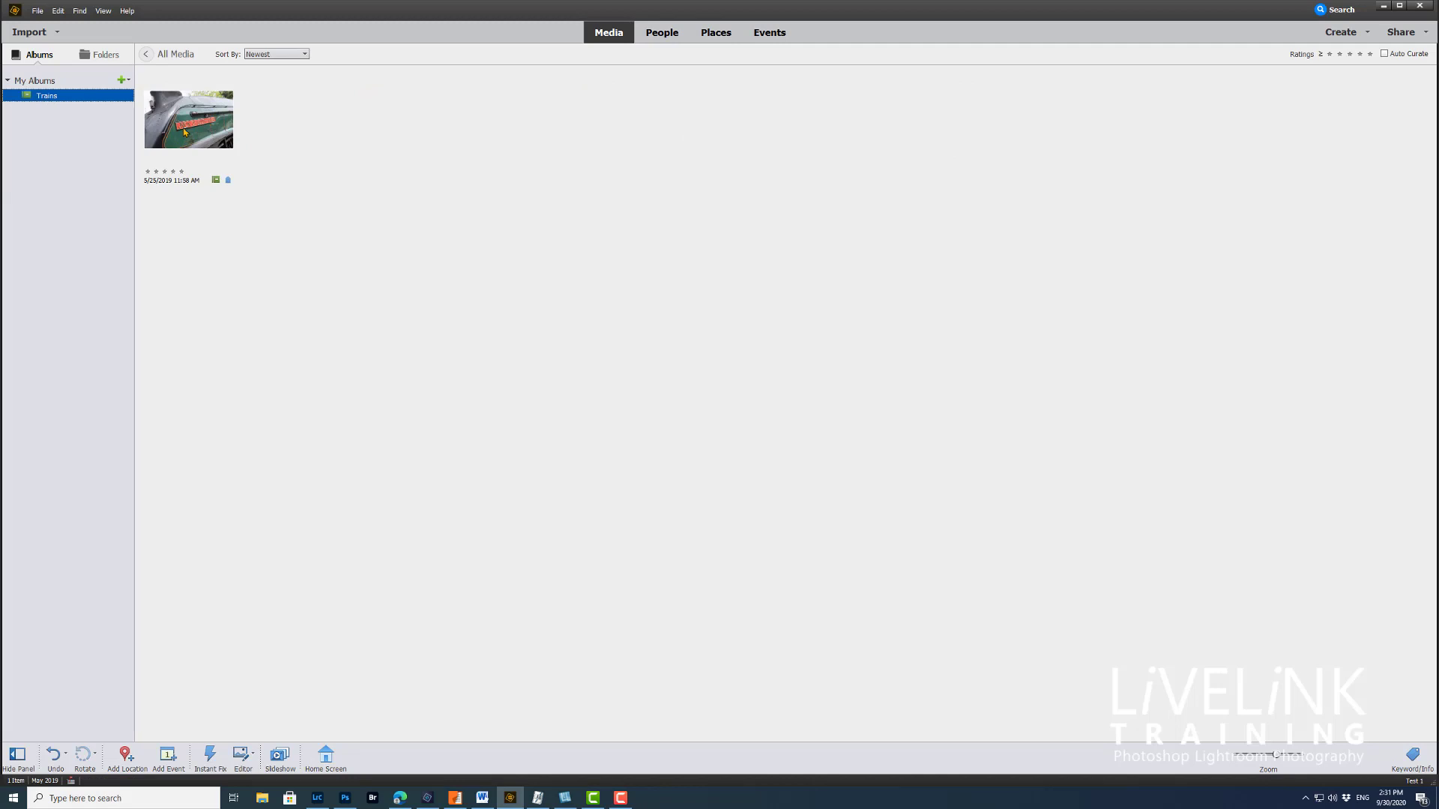
{"action": "left_click", "coordinate": [148, 56]}
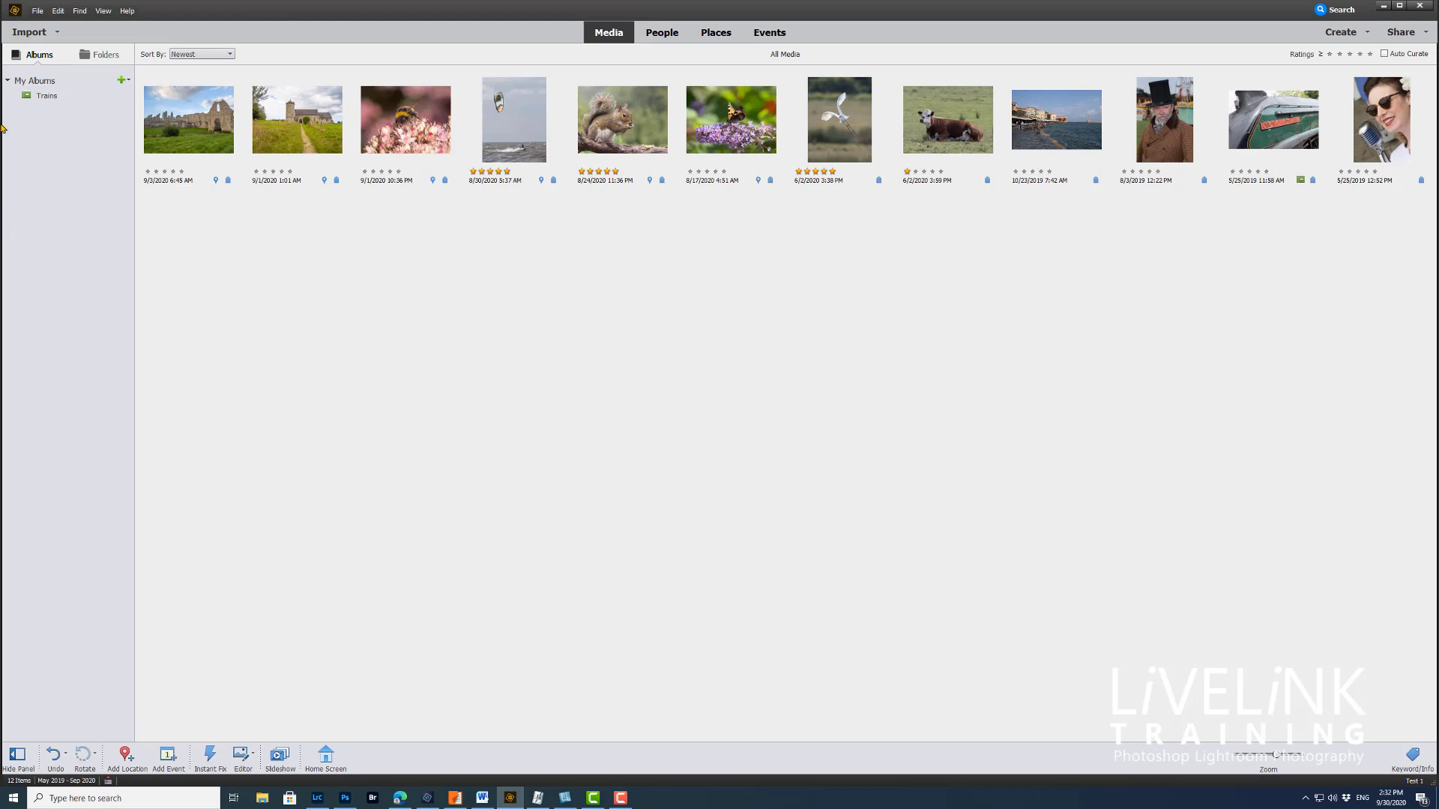
Step: Create a second top-level album named Crete containing the harbour photo dated 10/23/2019
{"action": "left_click", "coordinate": [121, 81]}
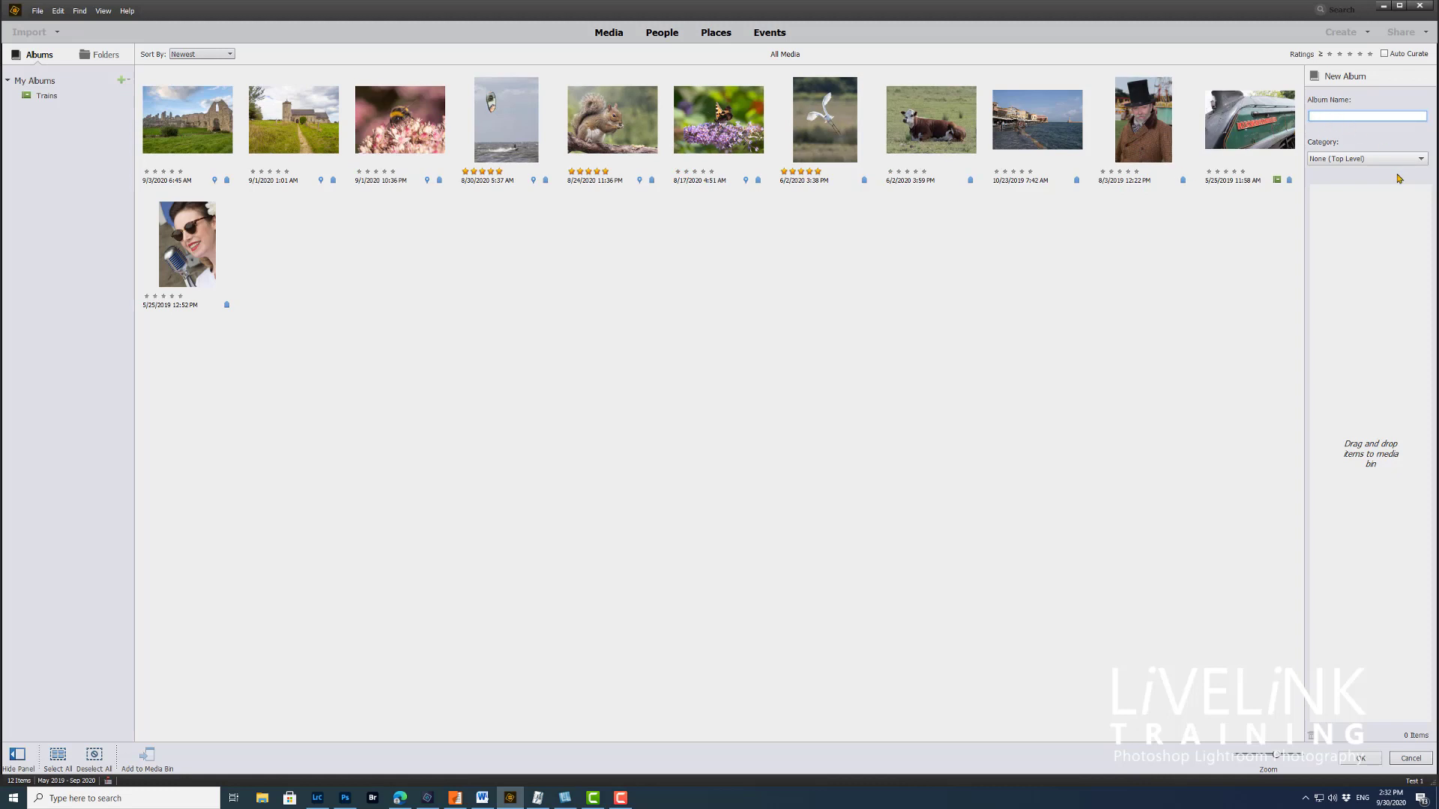
{"action": "type", "text": "Crete"}
{"action": "left_click", "coordinate": [1026, 129]}
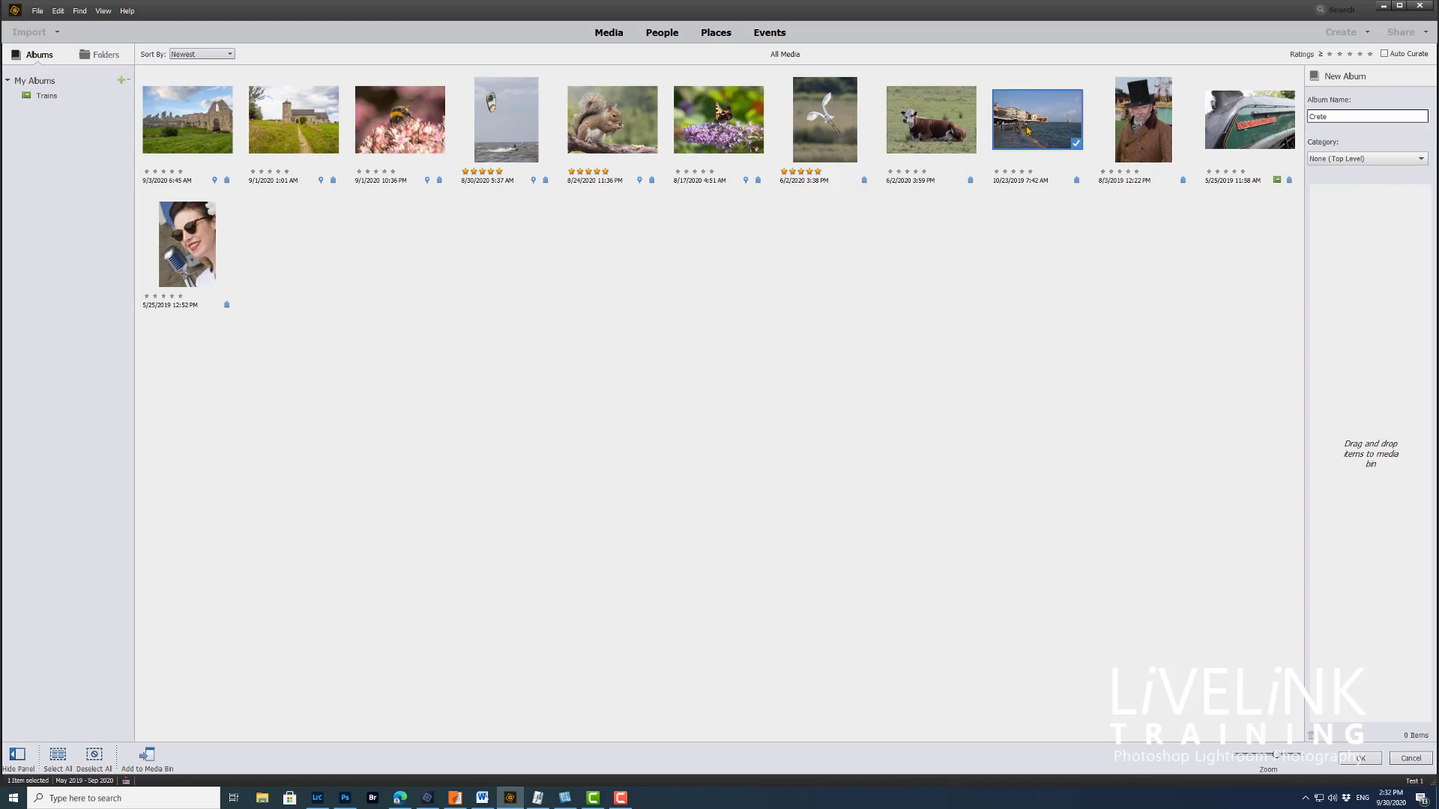
{"action": "left_click_drag", "start_coordinate": [1031, 128], "coordinate": [1378, 244]}
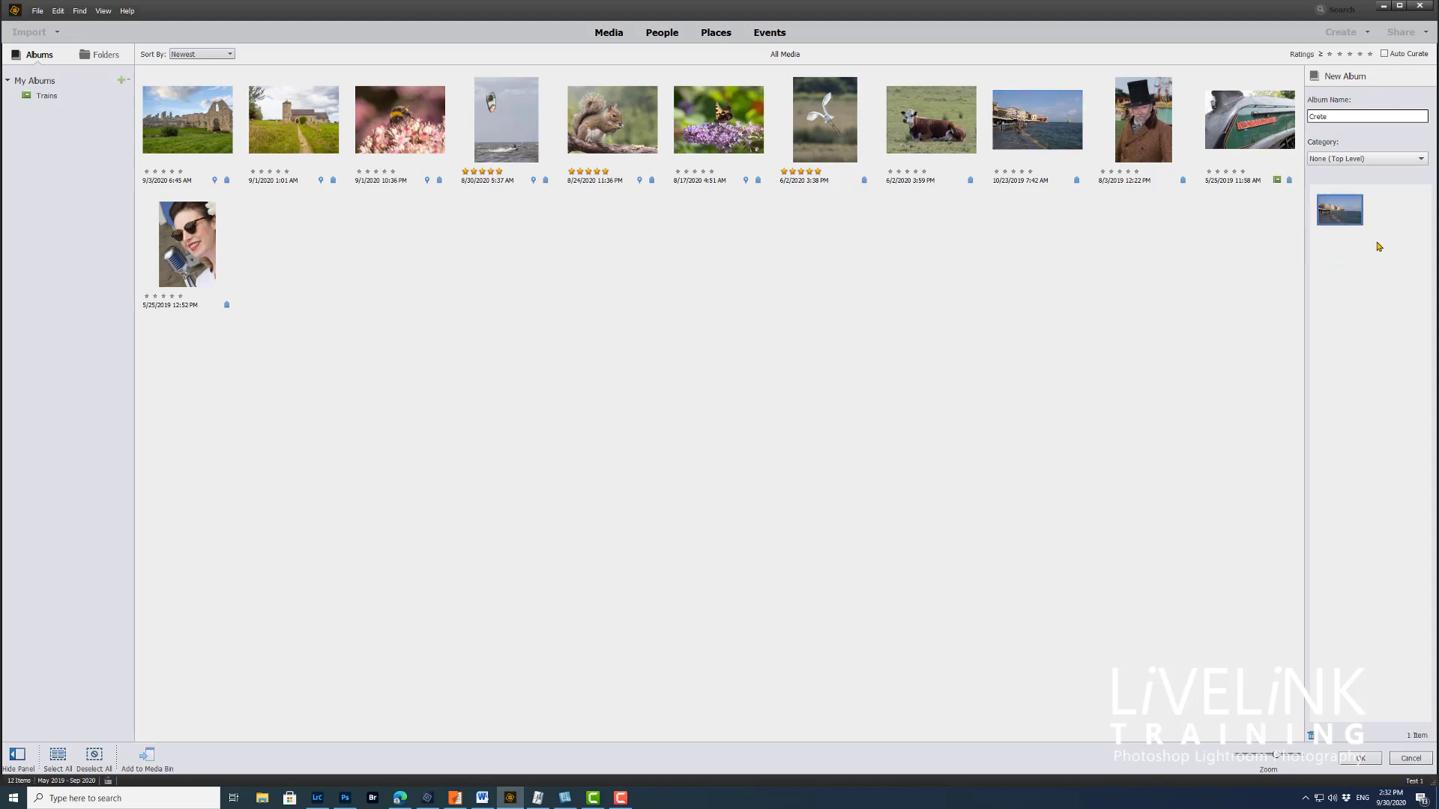
{"action": "left_click", "coordinate": [1362, 760]}
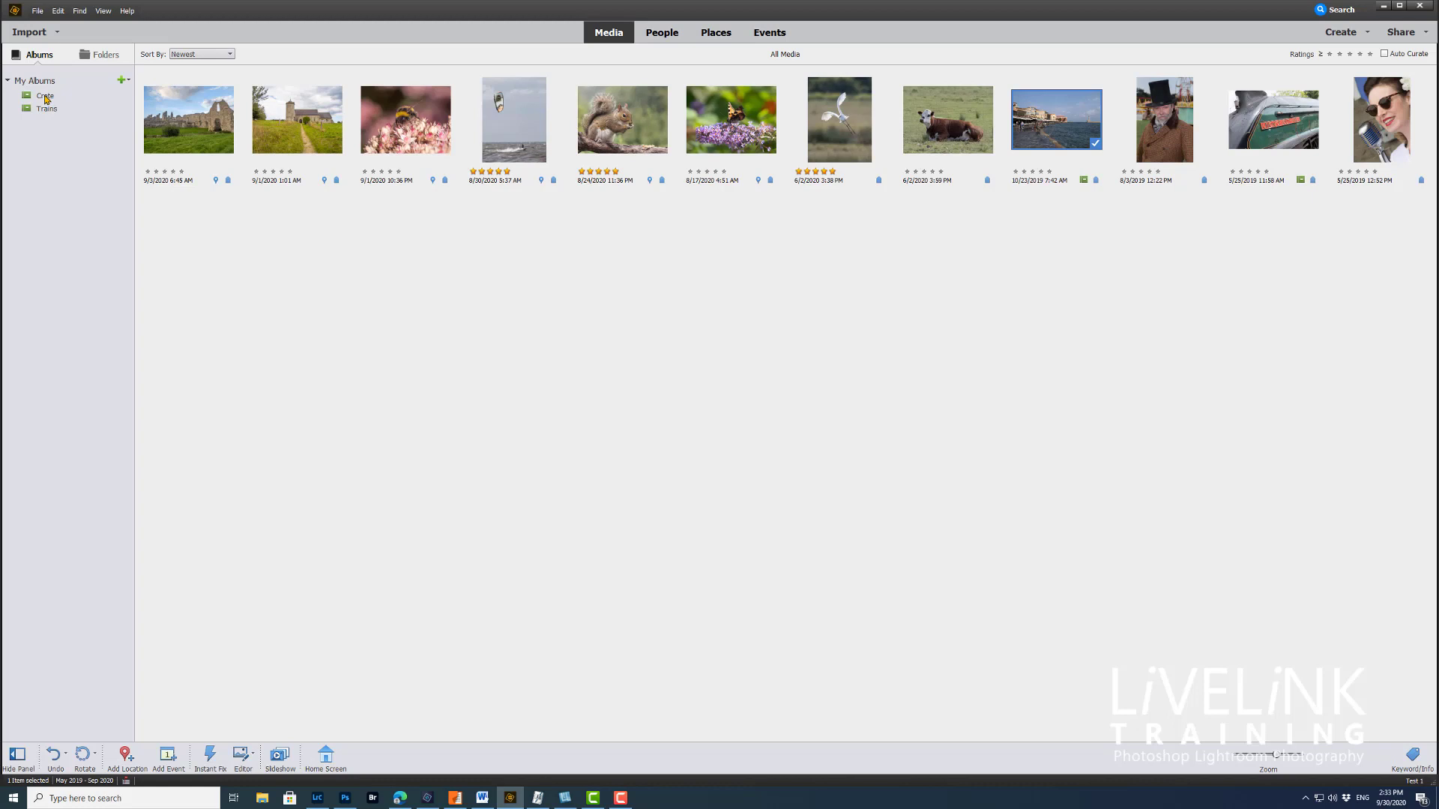
Step: Create a top-level album category named Holidays
{"action": "left_click", "coordinate": [129, 80]}
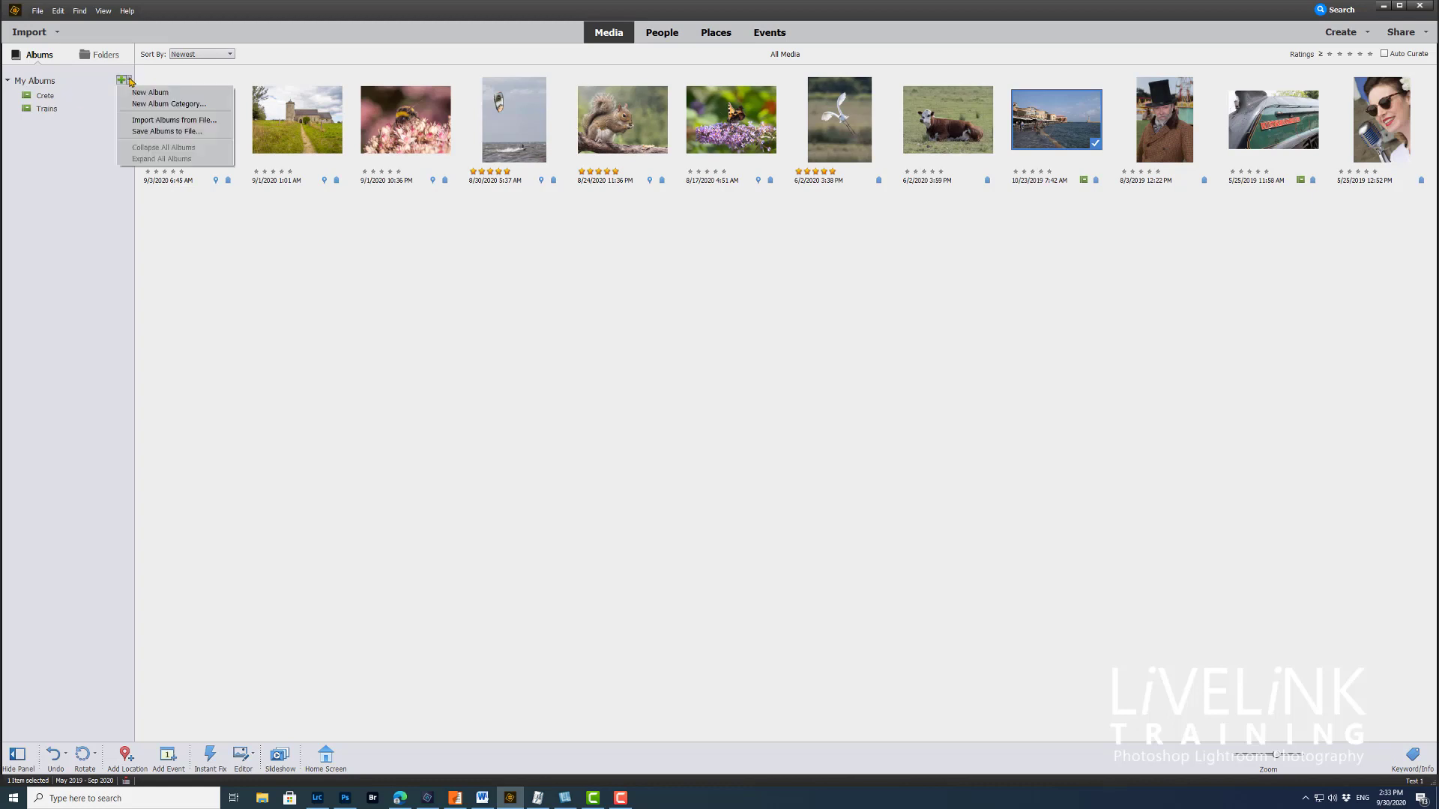
{"action": "left_click", "coordinate": [173, 105]}
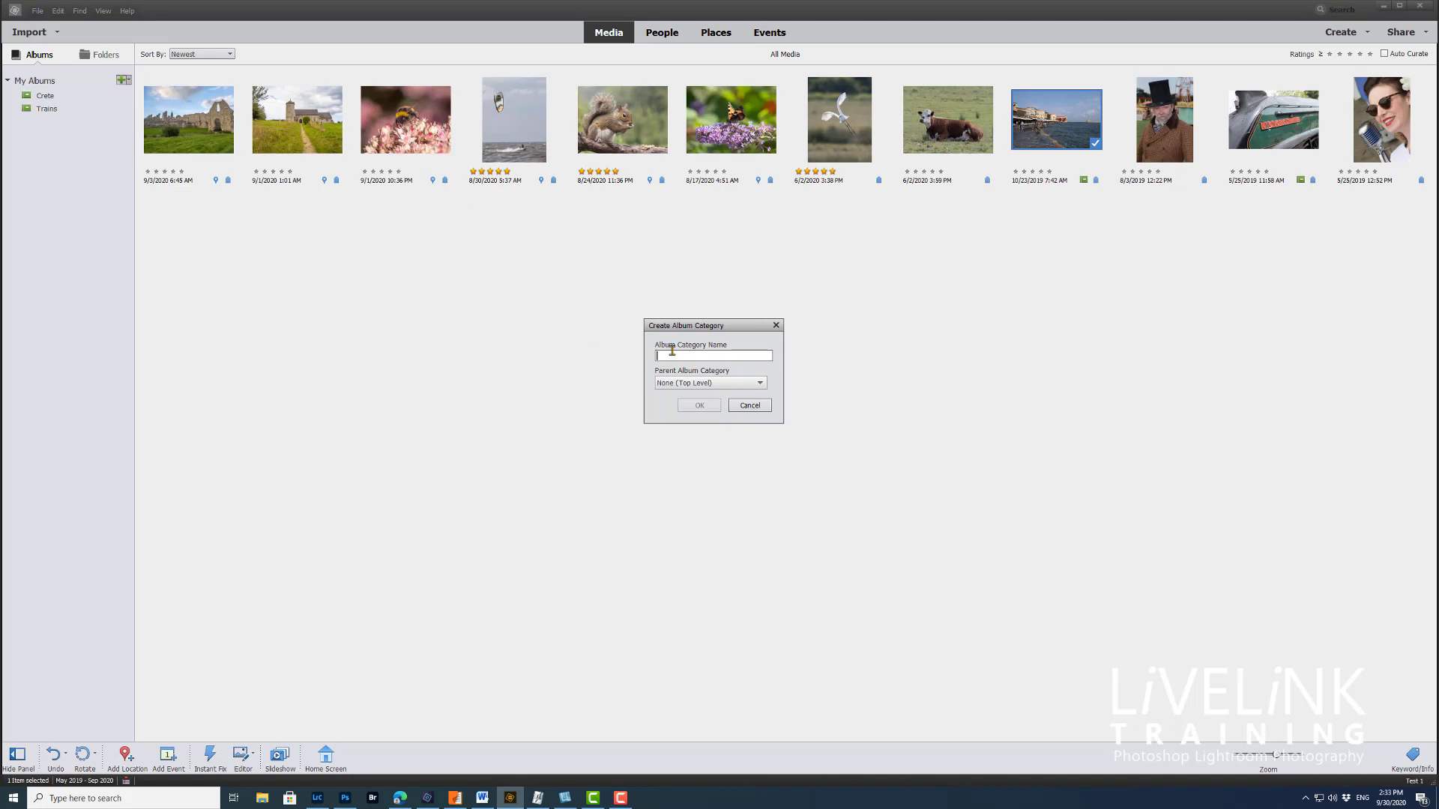
{"action": "type", "text": "Holidays"}
{"action": "left_click", "coordinate": [700, 407]}
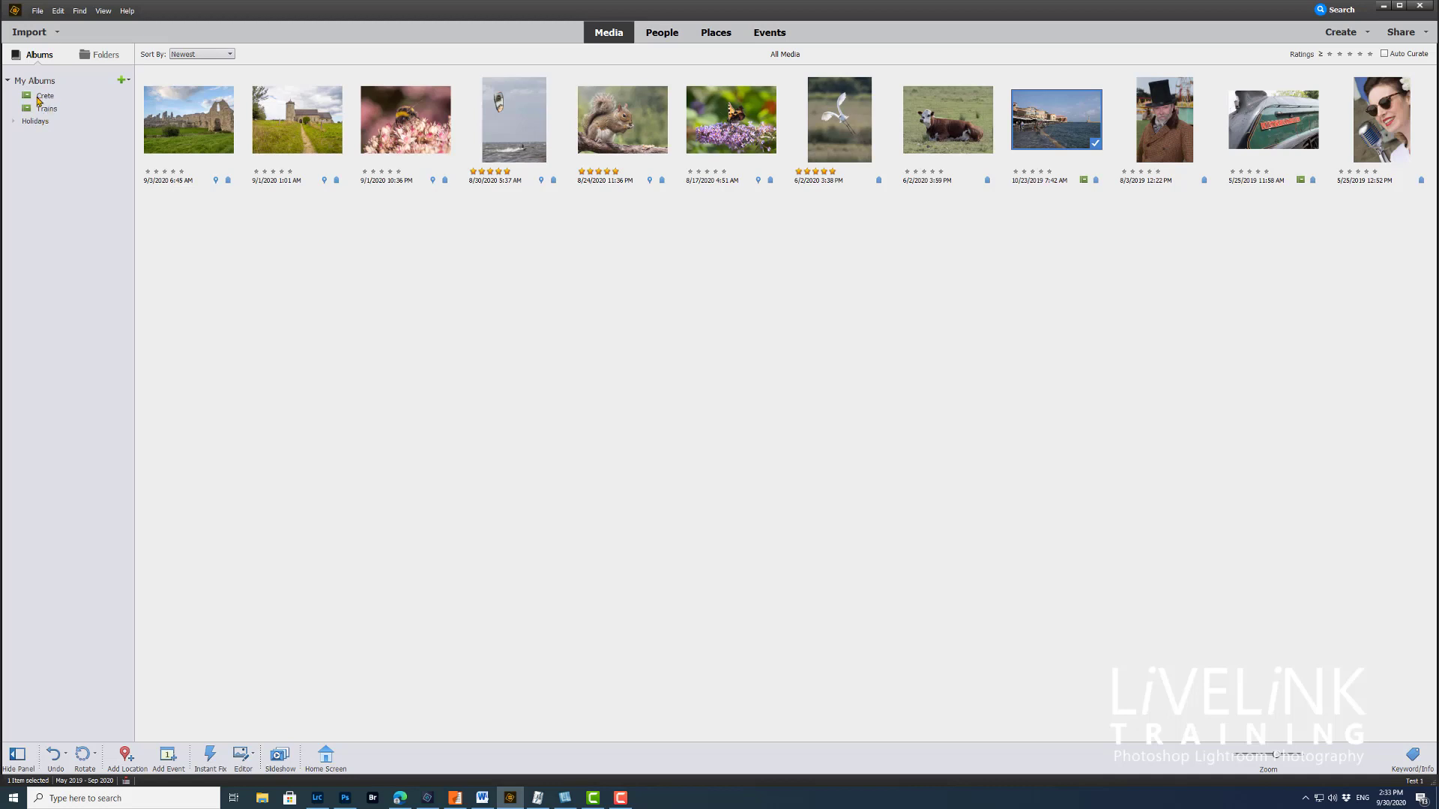
Step: Move the Crete album into the Holidays category, and collapse and expand that category
{"action": "left_click", "coordinate": [45, 97]}
{"action": "left_click_drag", "start_coordinate": [46, 98], "coordinate": [53, 124]}
{"action": "left_click", "coordinate": [17, 110]}
{"action": "left_click", "coordinate": [13, 109]}
Step: Create a top-level album category named Transport
{"action": "left_click", "coordinate": [129, 83]}
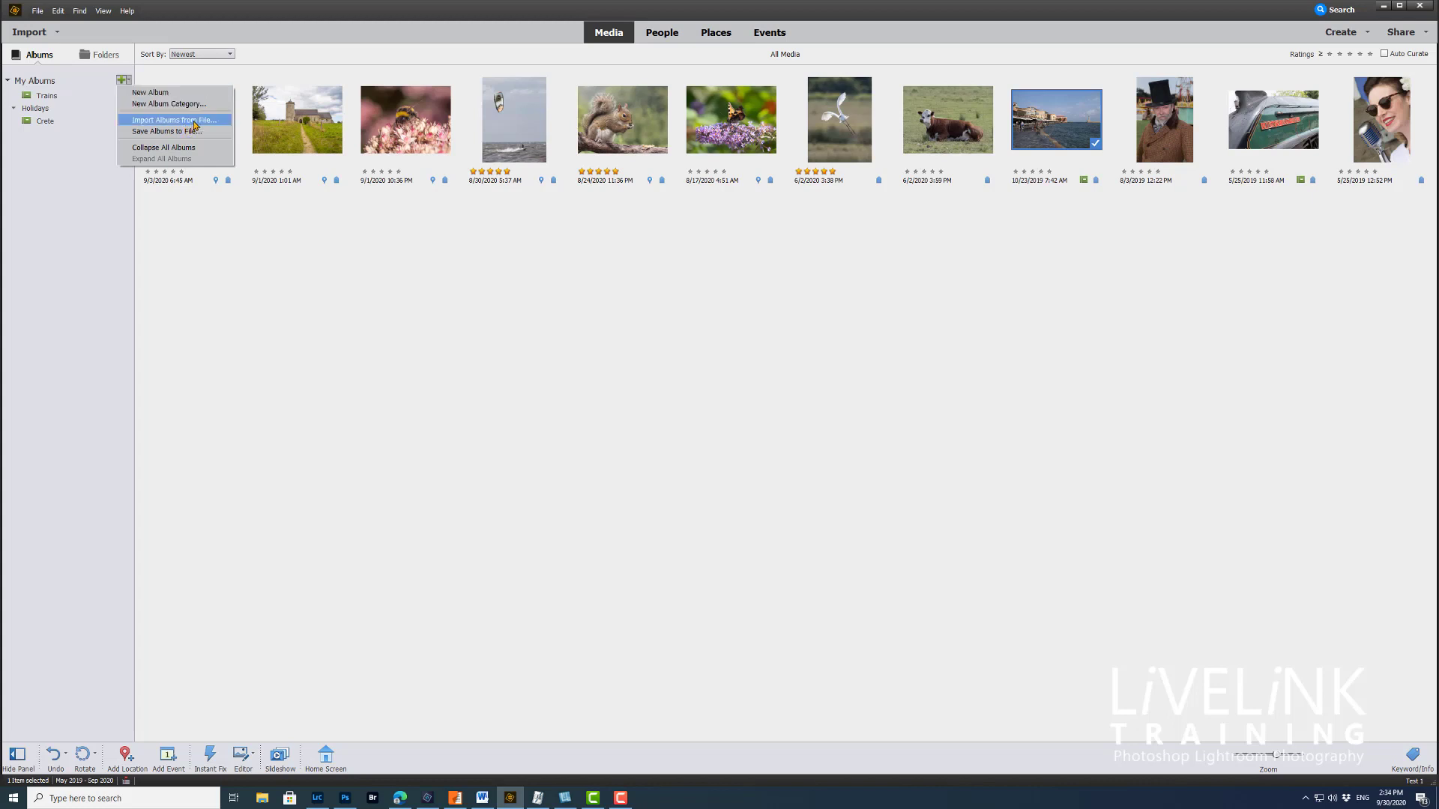
{"action": "left_click", "coordinate": [188, 104]}
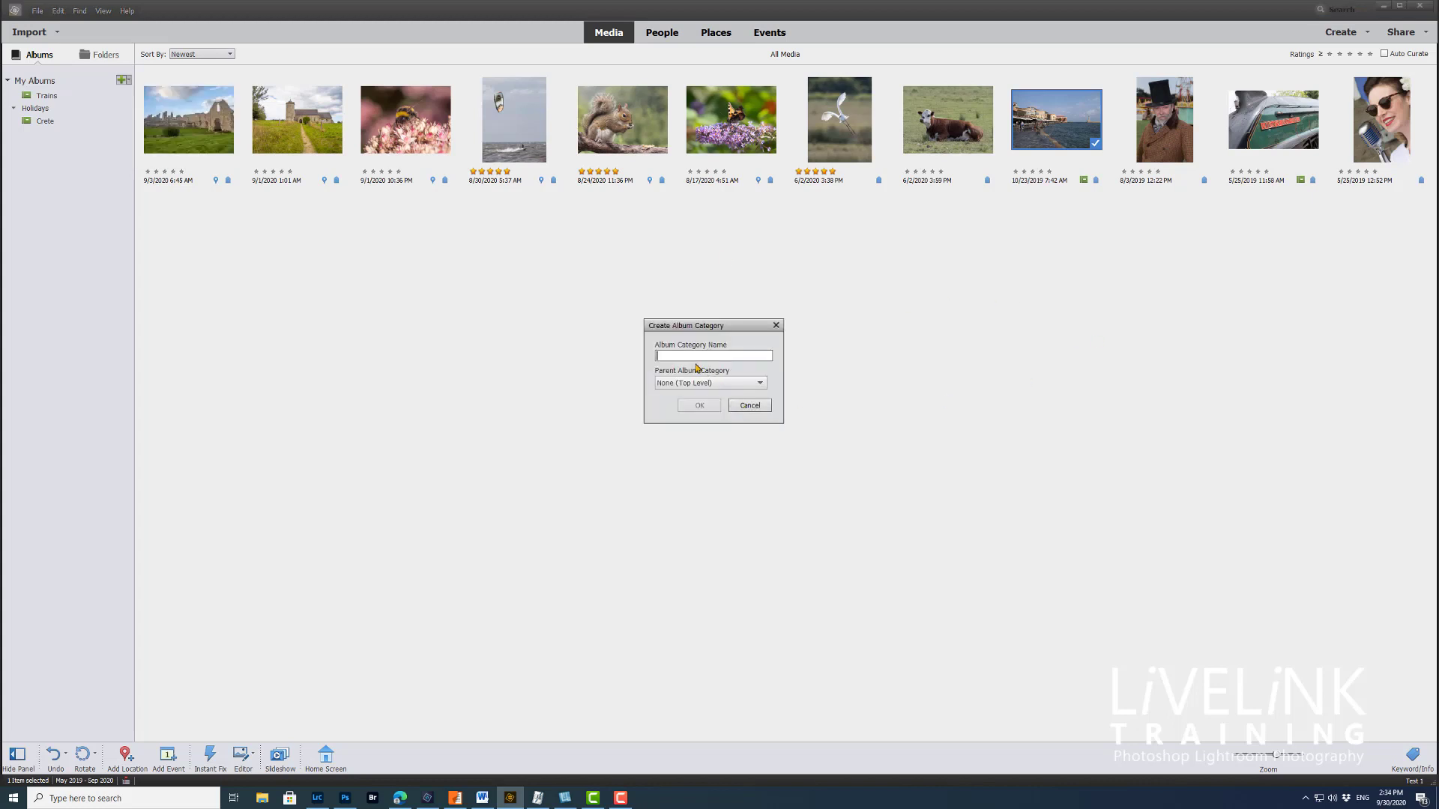
{"action": "type", "text": "Transport"}
{"action": "left_click", "coordinate": [699, 405]}
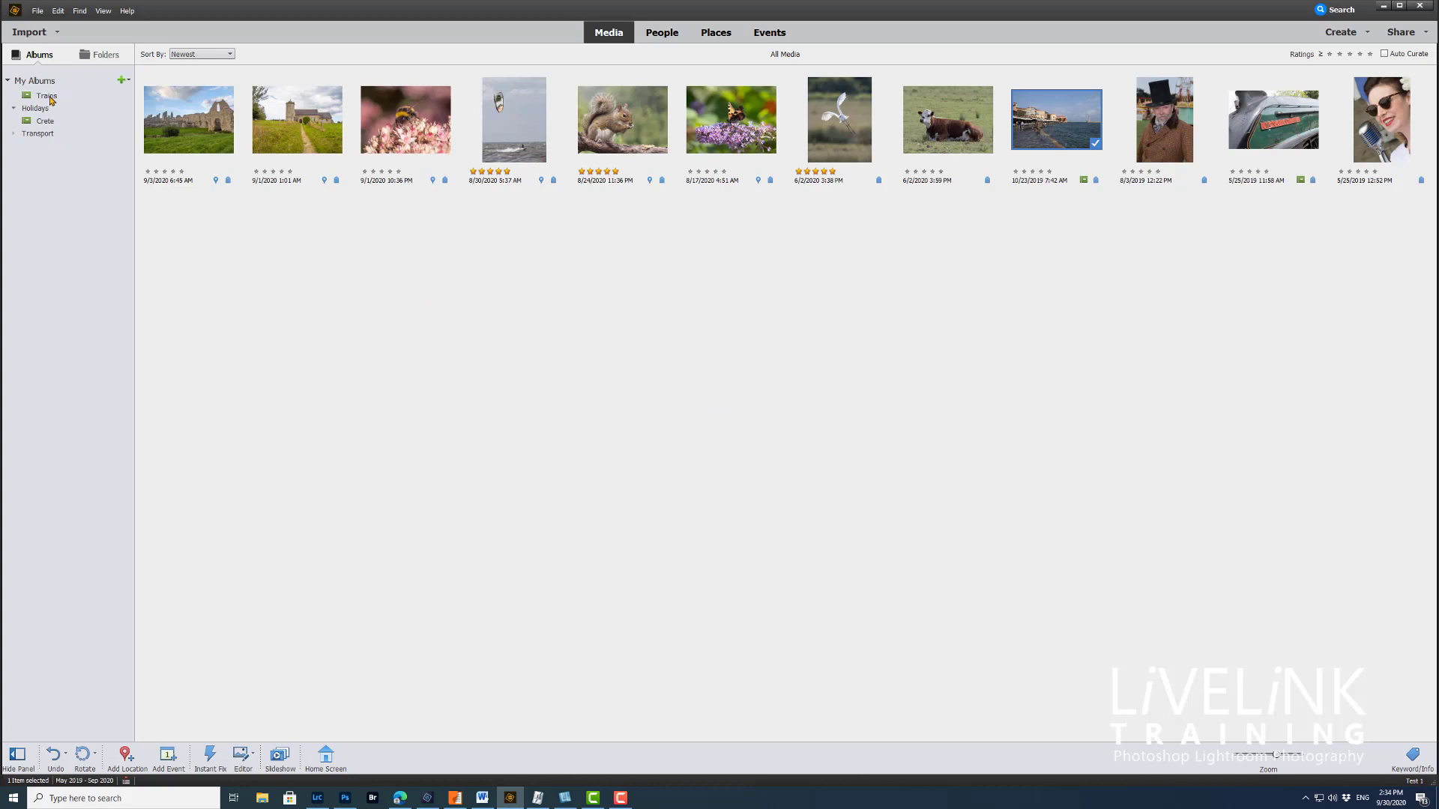
Step: Move the Trains album into the Transport category, and collapse and expand both album categories
{"action": "left_click_drag", "start_coordinate": [42, 95], "coordinate": [62, 141]}
{"action": "left_click", "coordinate": [14, 121]}
{"action": "left_click", "coordinate": [13, 96]}
{"action": "left_click", "coordinate": [14, 96]}
{"action": "left_click", "coordinate": [15, 121]}
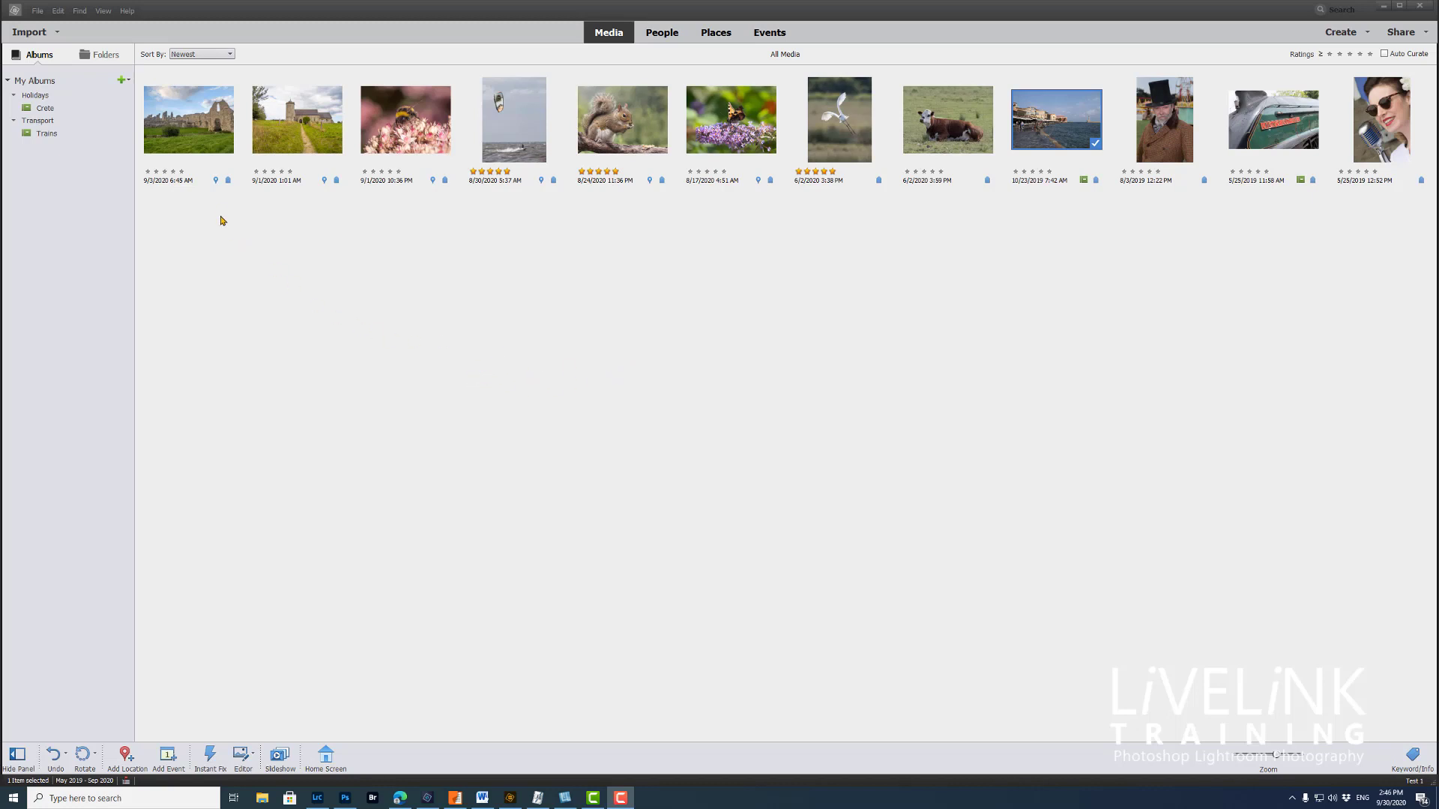
Step: Delete the saved search named 5 Star Rating
{"action": "left_click", "coordinate": [80, 11]}
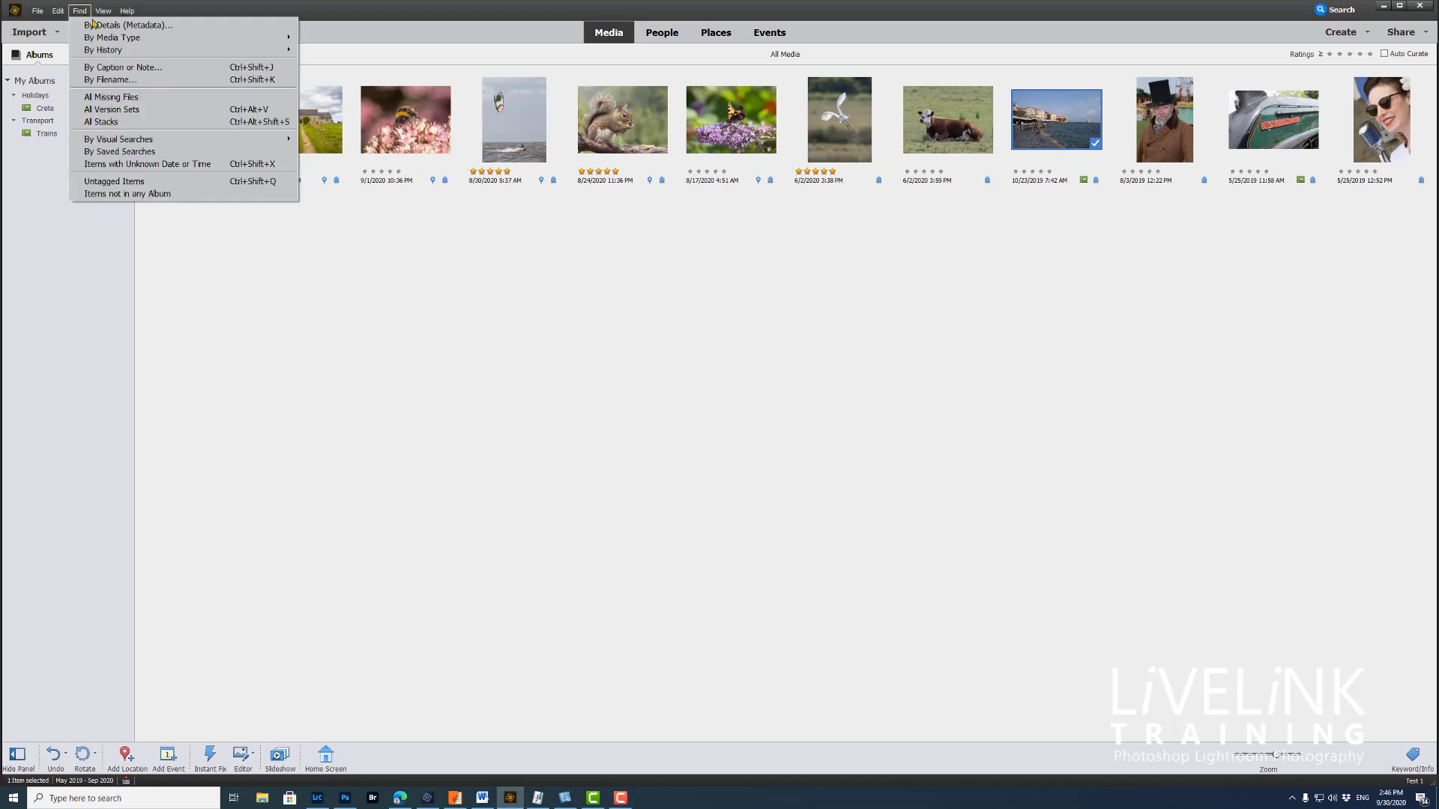
{"action": "left_click", "coordinate": [143, 154]}
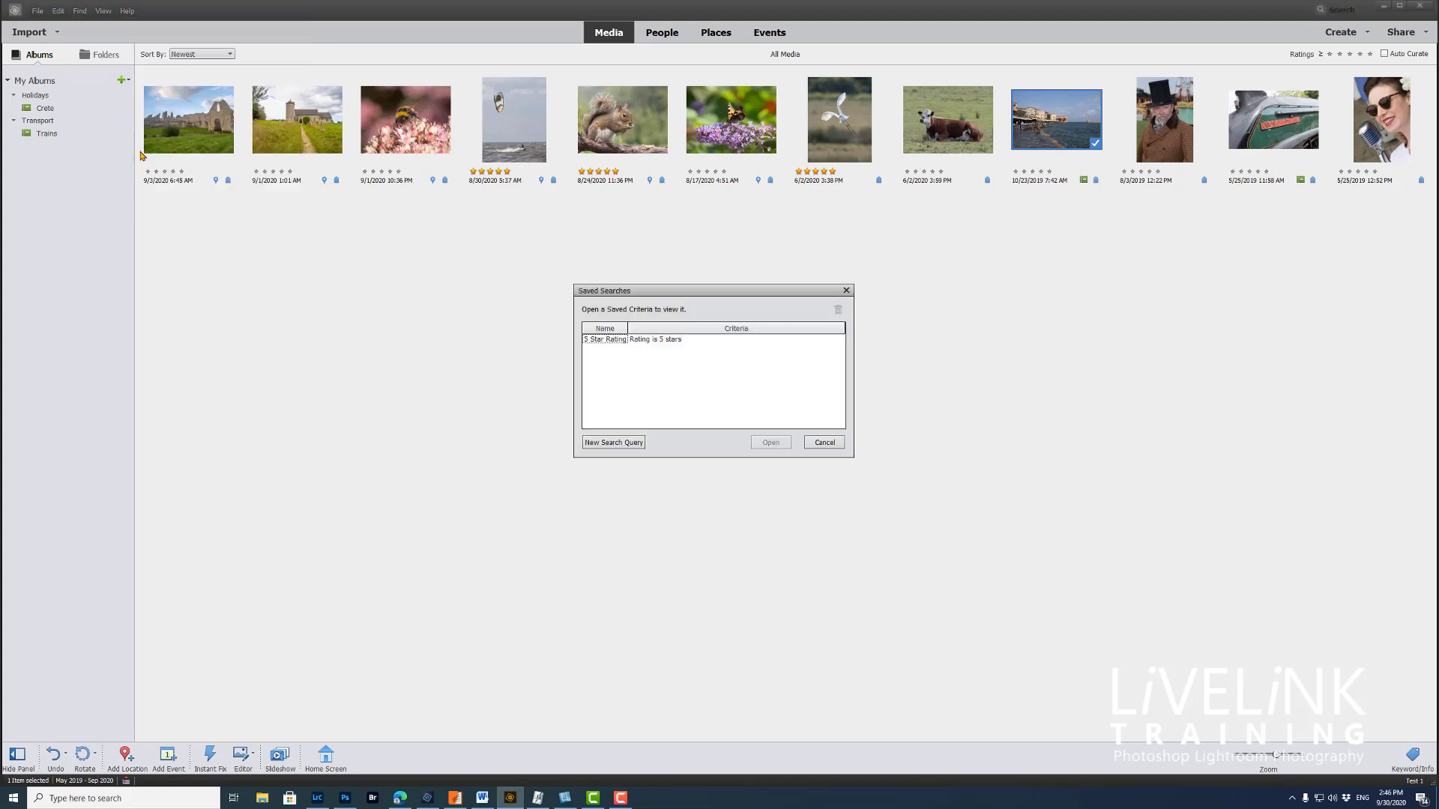
{"action": "left_click", "coordinate": [642, 342]}
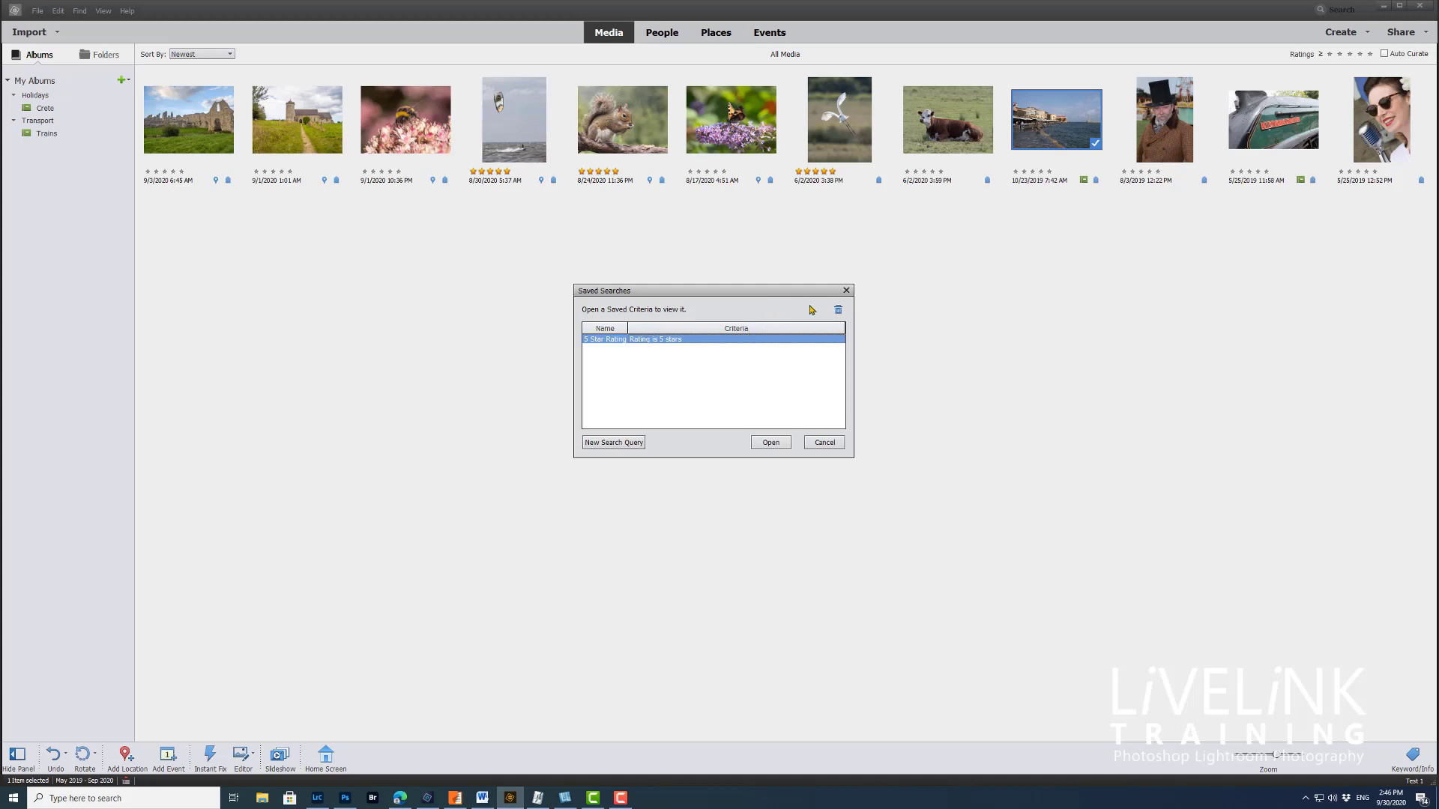
{"action": "left_click", "coordinate": [838, 310]}
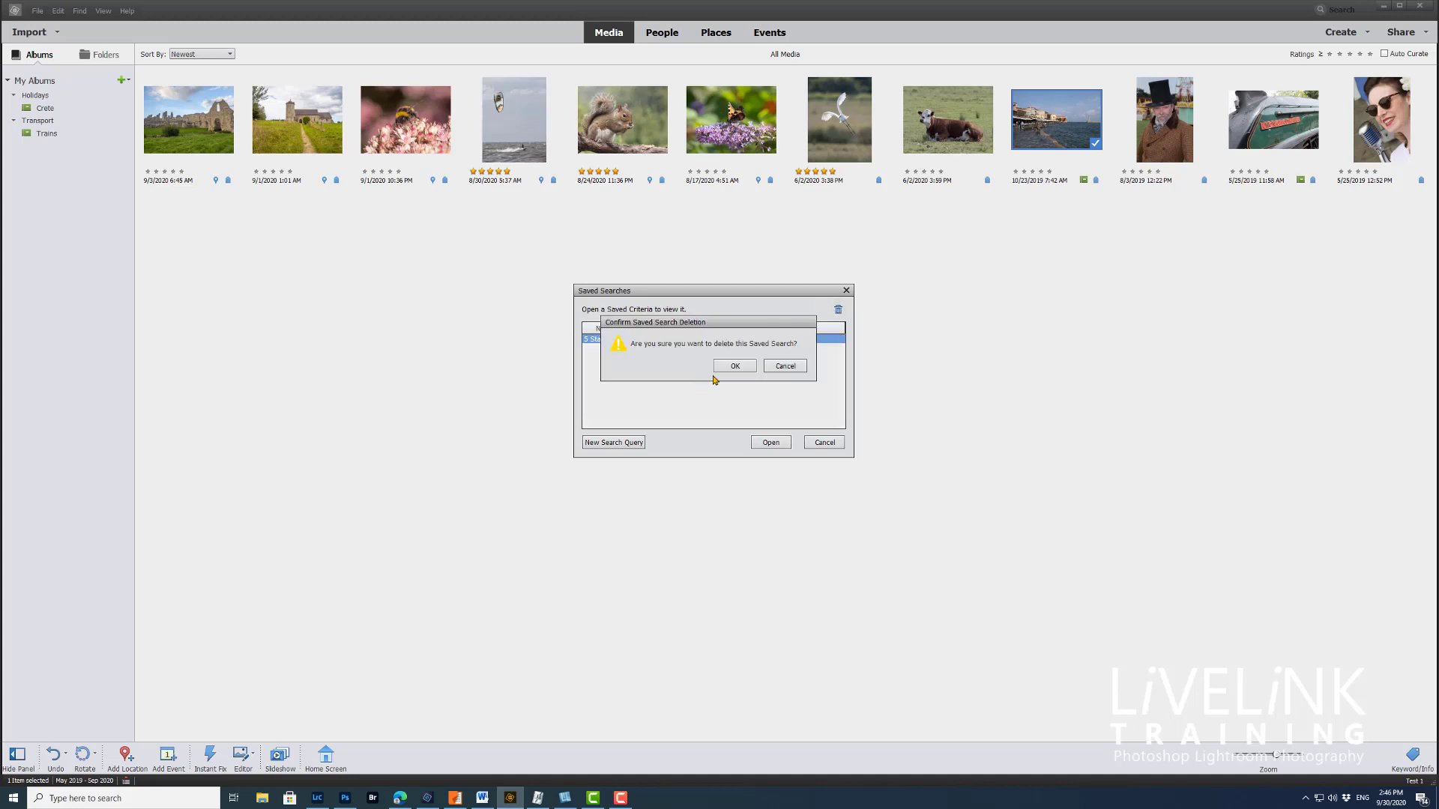
{"action": "left_click", "coordinate": [733, 366]}
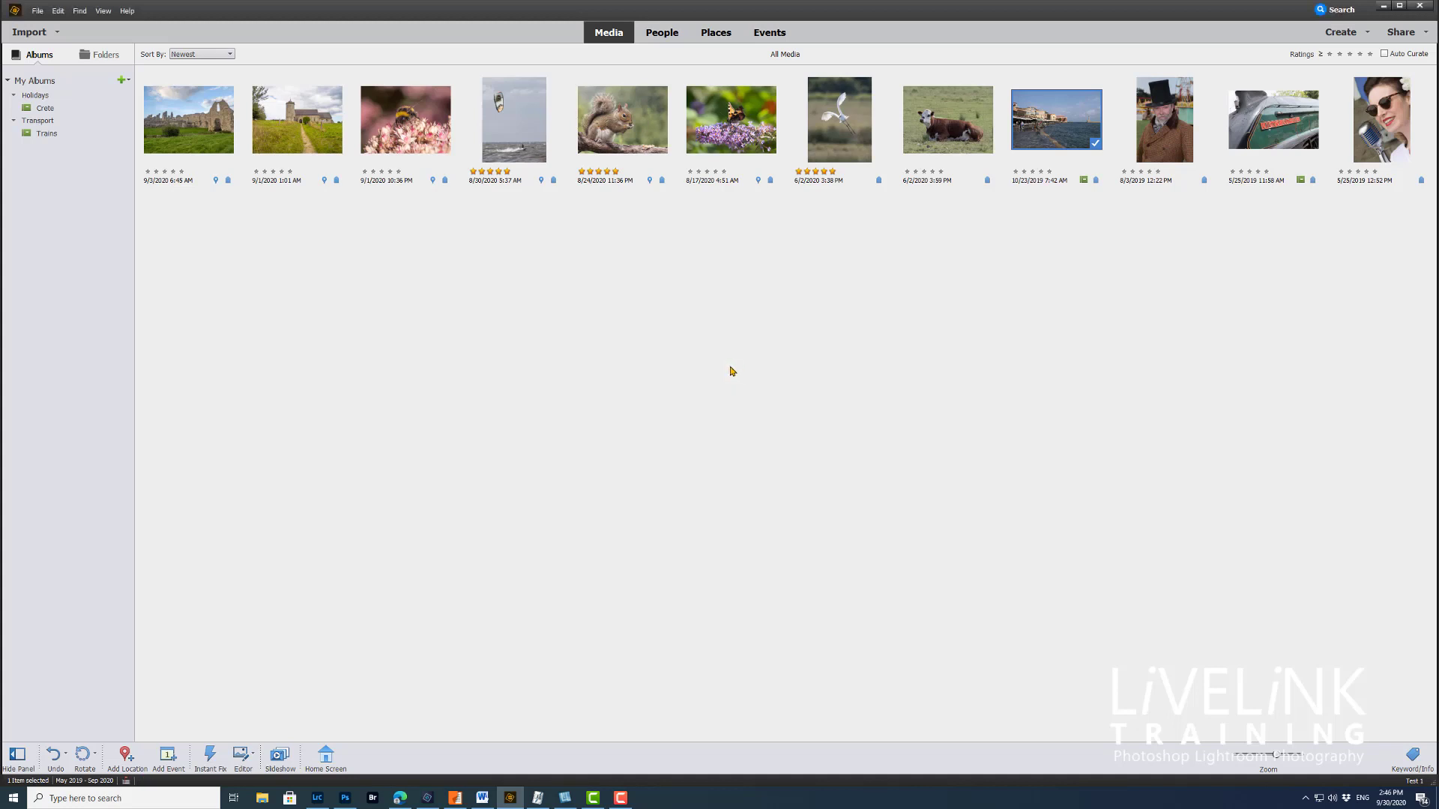
Step: Create a saved search named 5 Stars with the criterion Rating is 5 stars, view its results and return to all media
{"action": "left_click", "coordinate": [79, 10]}
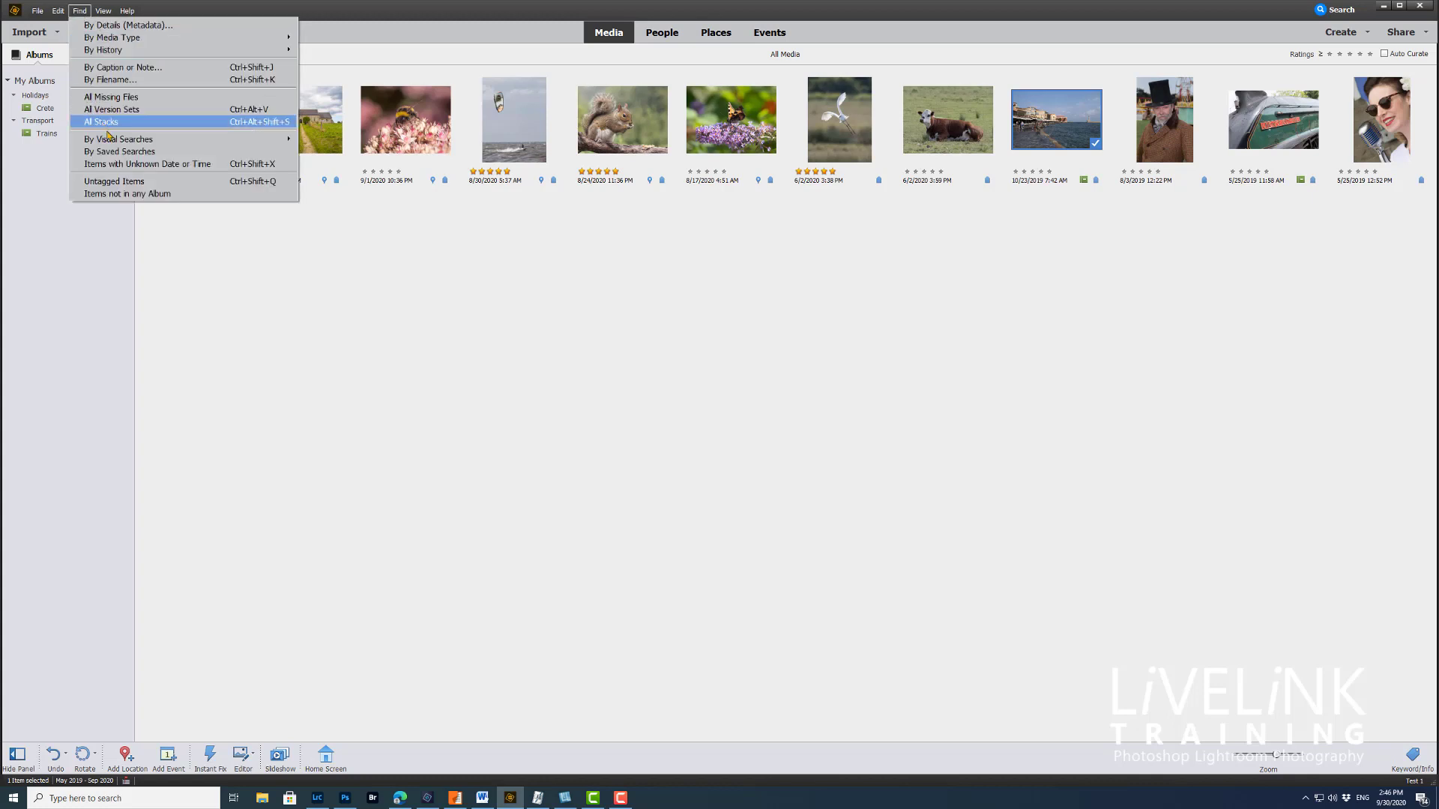
{"action": "left_click", "coordinate": [122, 153]}
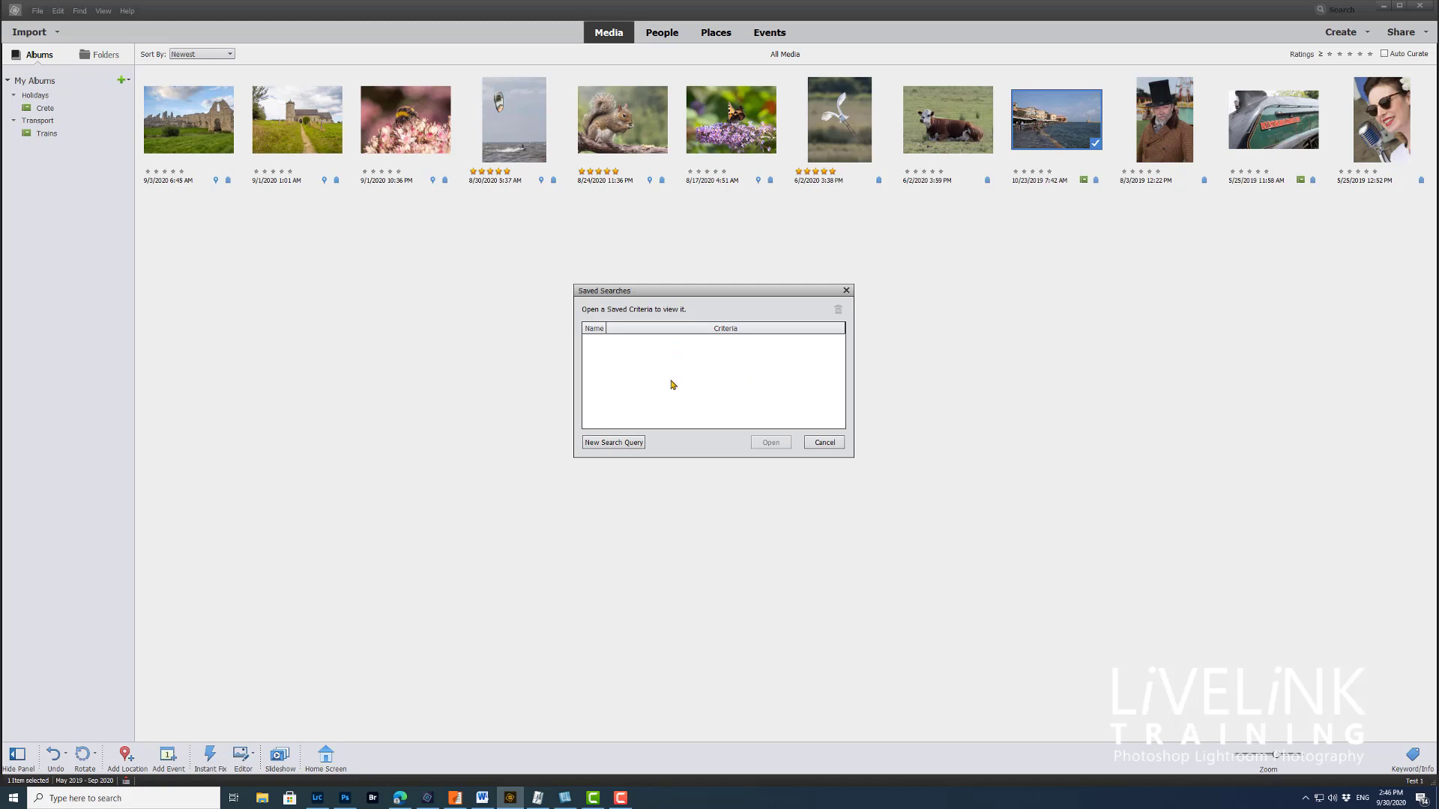
{"action": "left_click", "coordinate": [615, 443]}
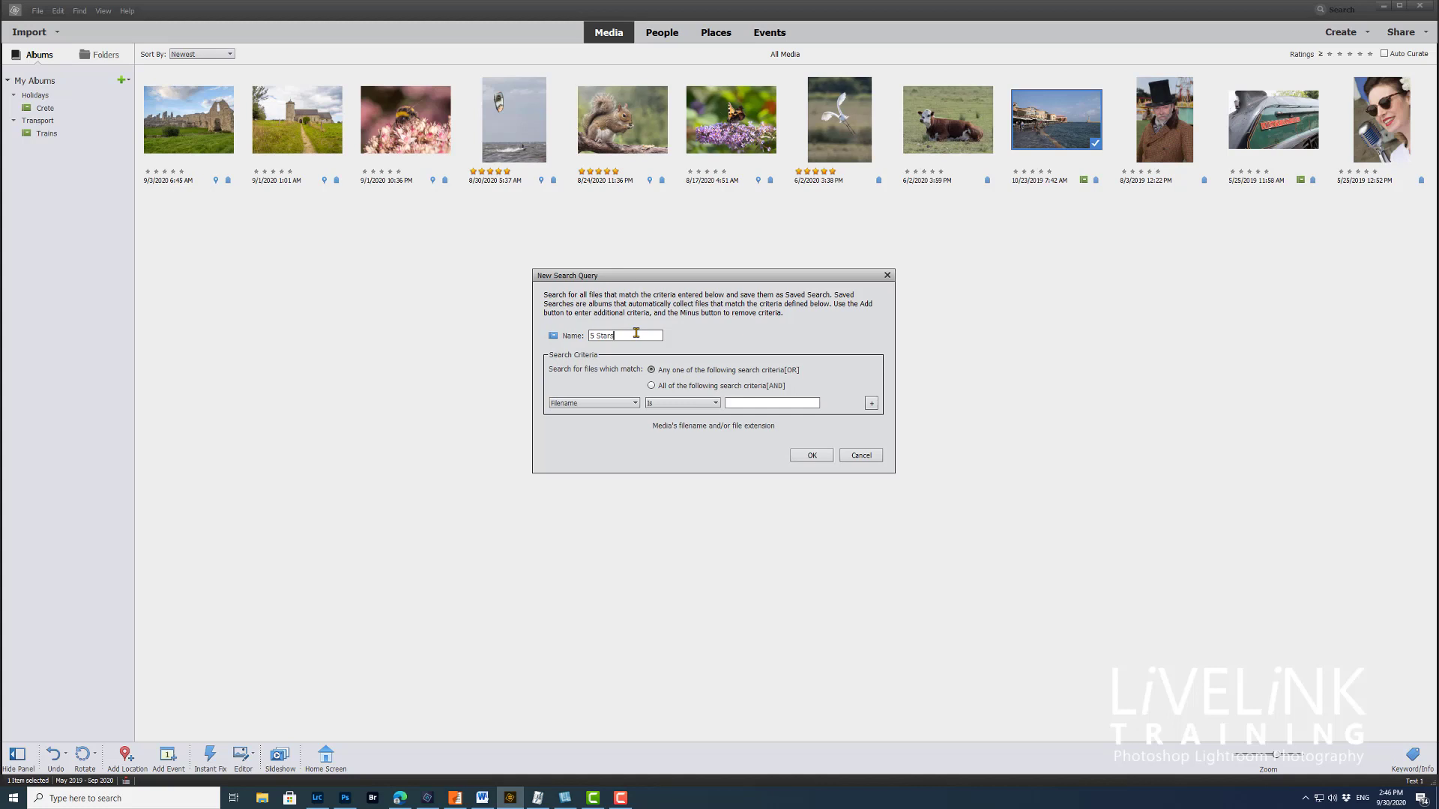
{"action": "left_click", "coordinate": [634, 405]}
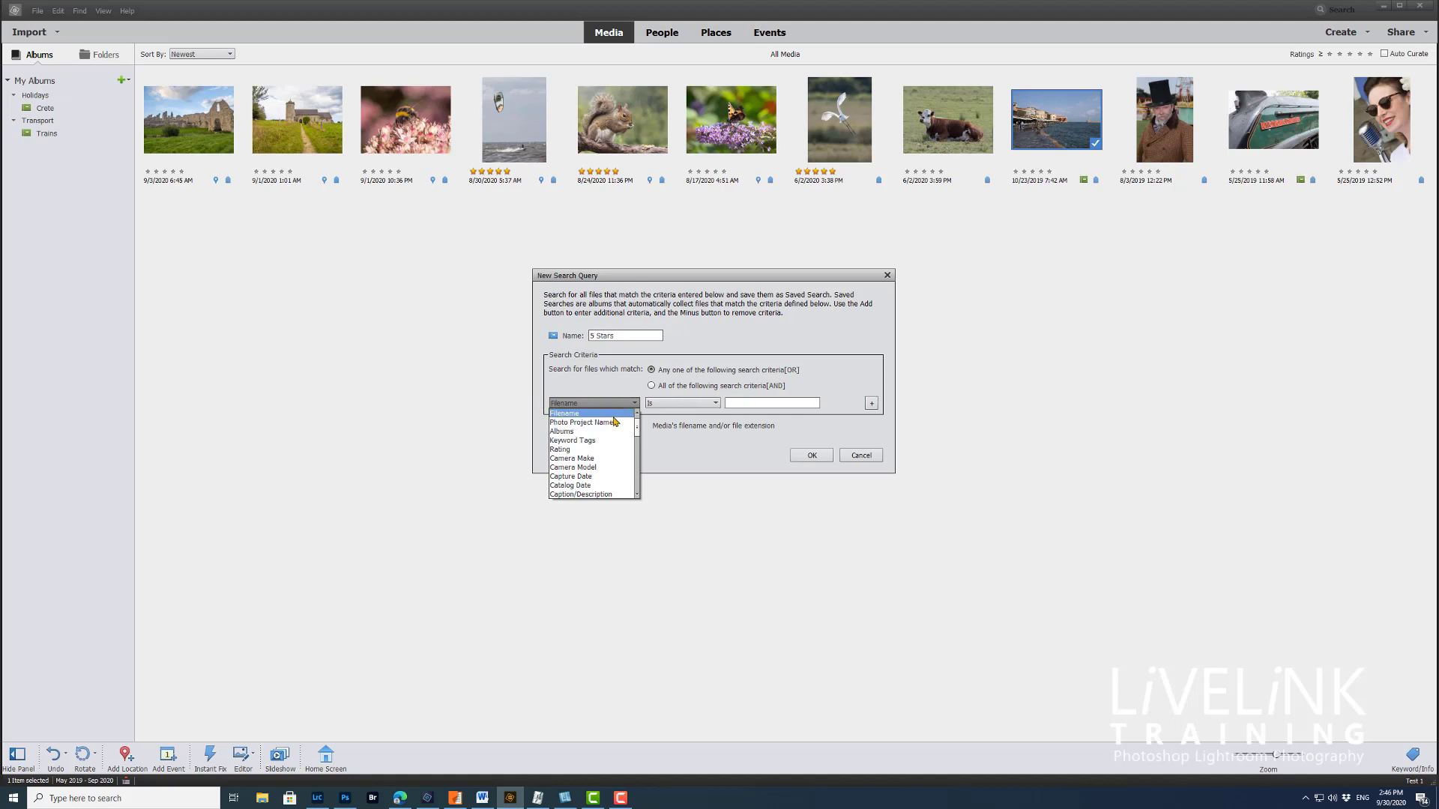
{"action": "left_click", "coordinate": [585, 454]}
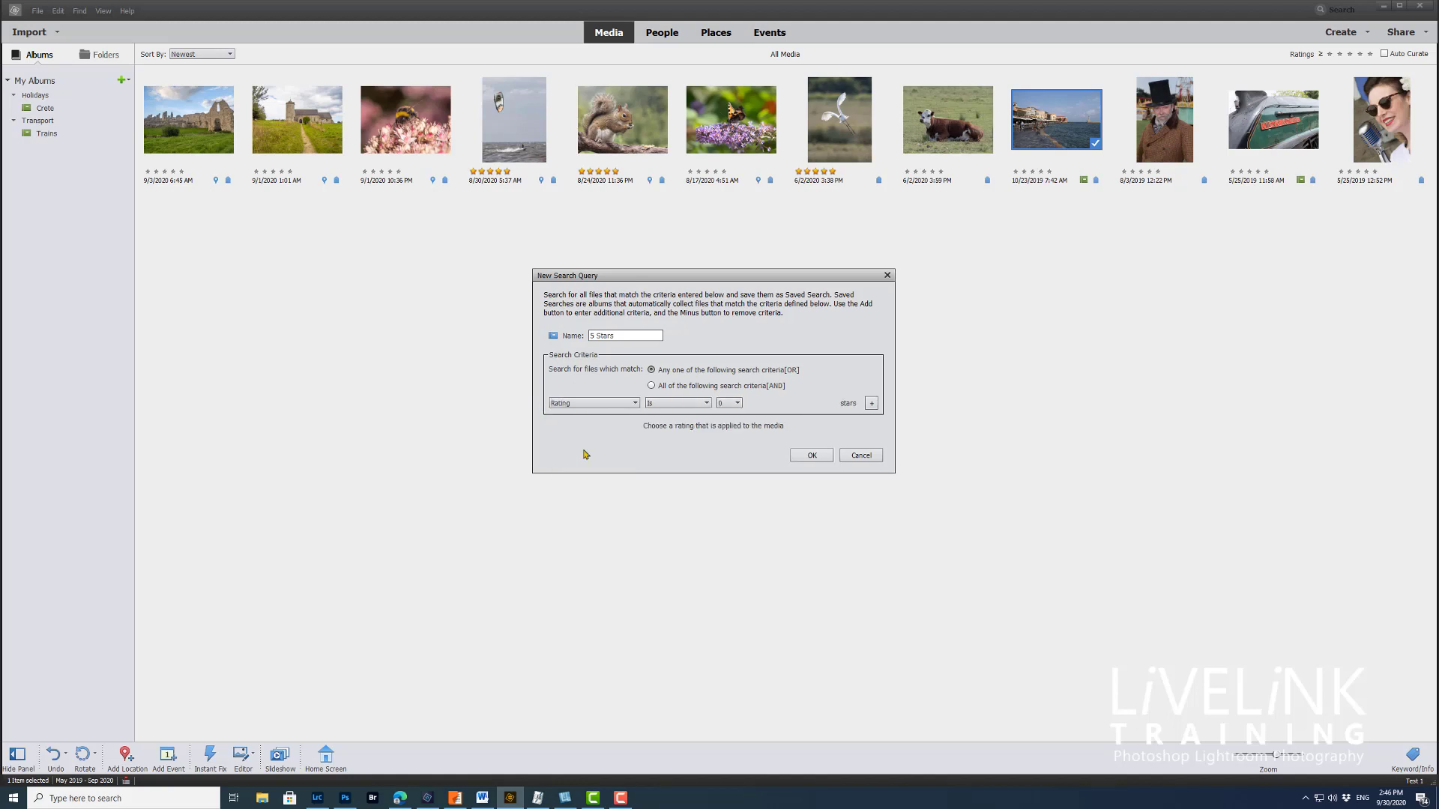
{"action": "left_click", "coordinate": [706, 405]}
{"action": "left_click", "coordinate": [684, 415]}
{"action": "left_click", "coordinate": [738, 405]}
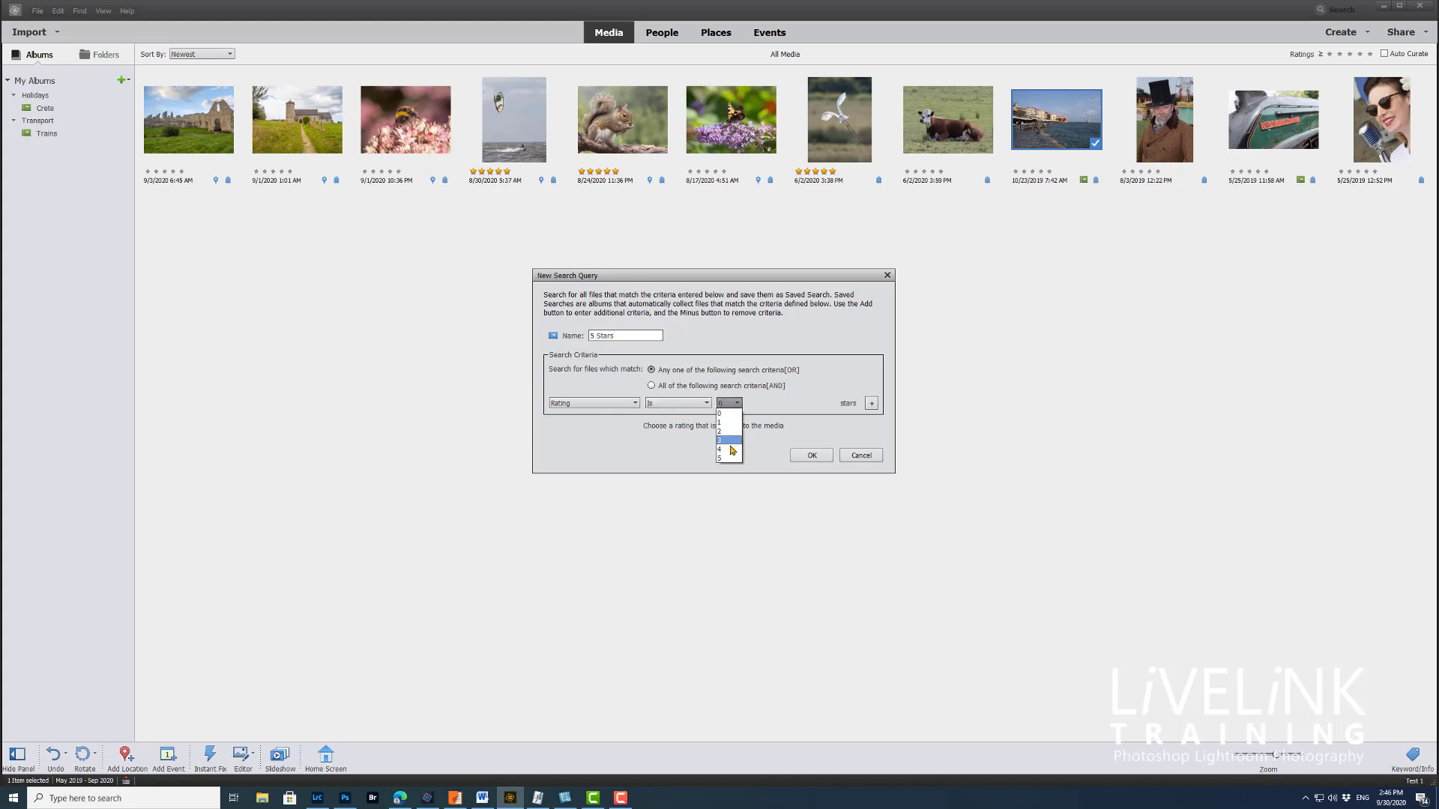
{"action": "left_click", "coordinate": [725, 457]}
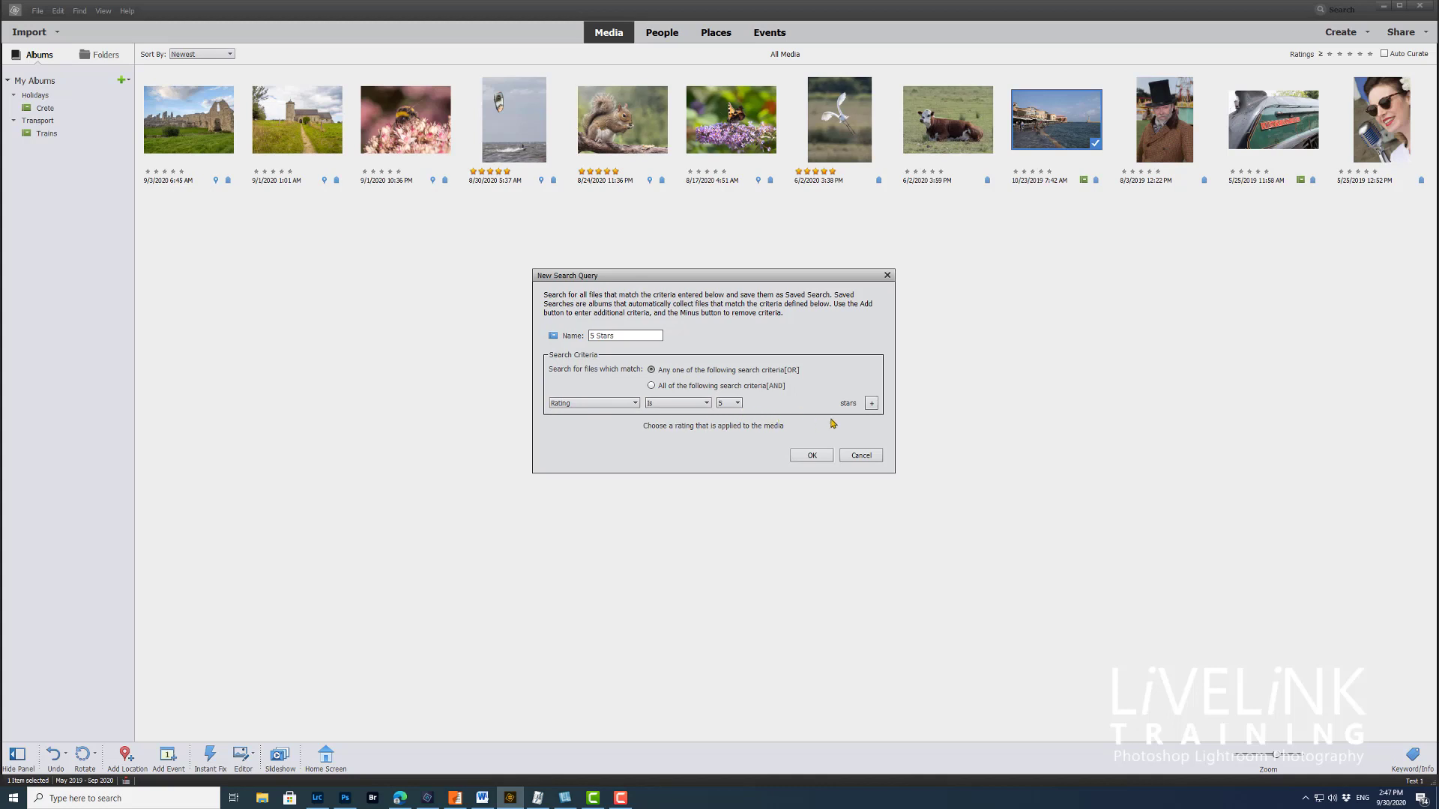
{"action": "left_click", "coordinate": [811, 457]}
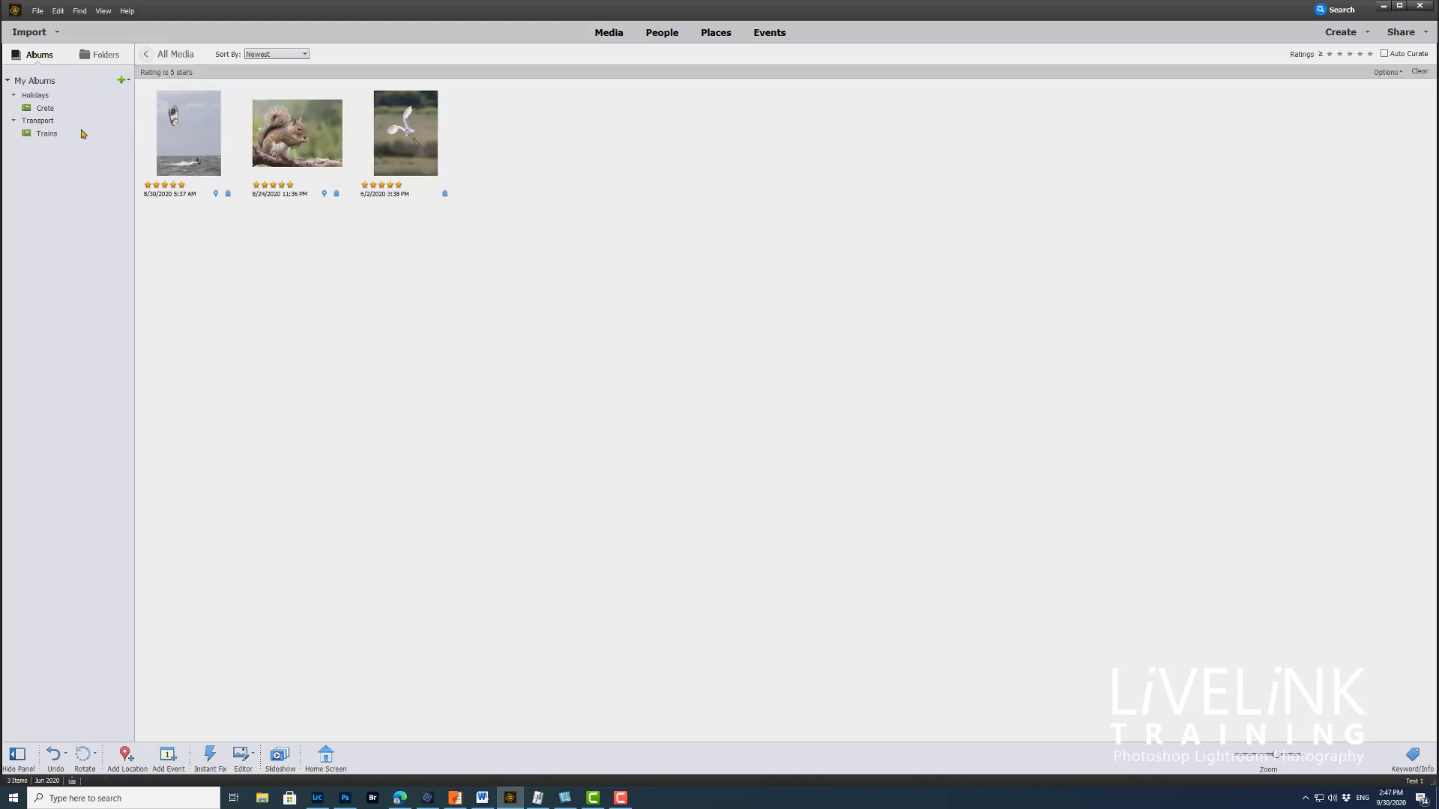
{"action": "left_click", "coordinate": [145, 54]}
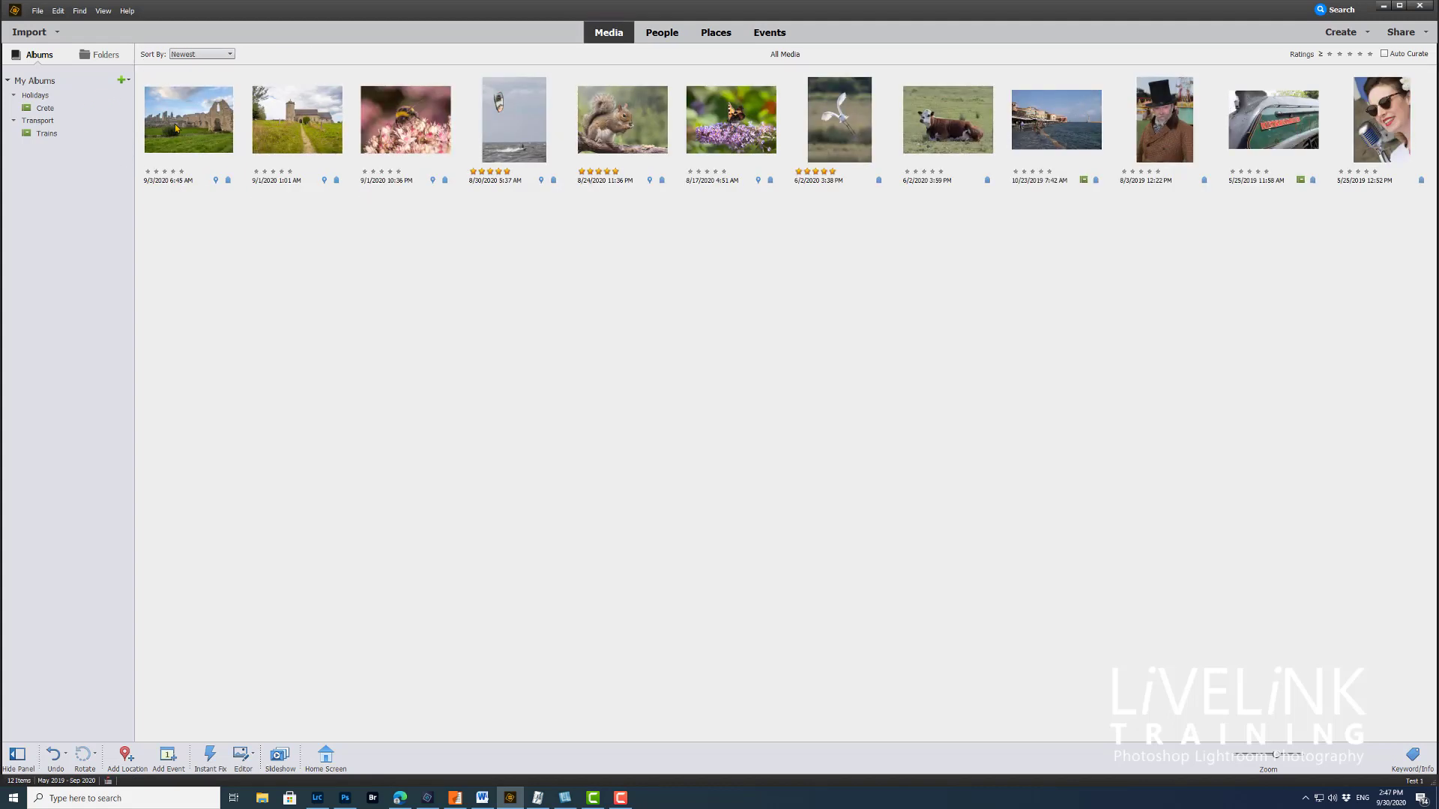
Step: Open the 5 Stars saved search to view its matching photos, and return to all media
{"action": "left_click", "coordinate": [80, 10]}
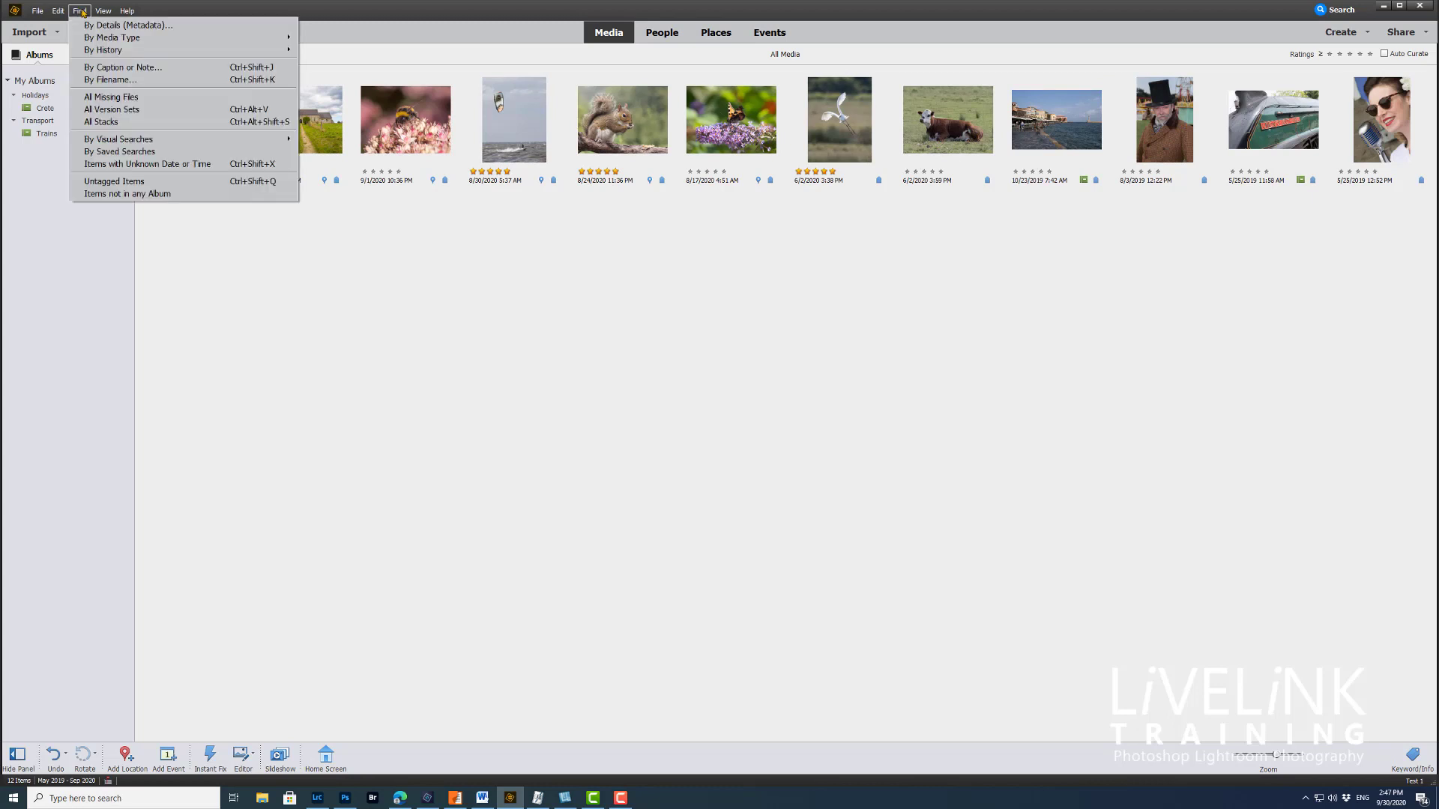
{"action": "left_click", "coordinate": [124, 154]}
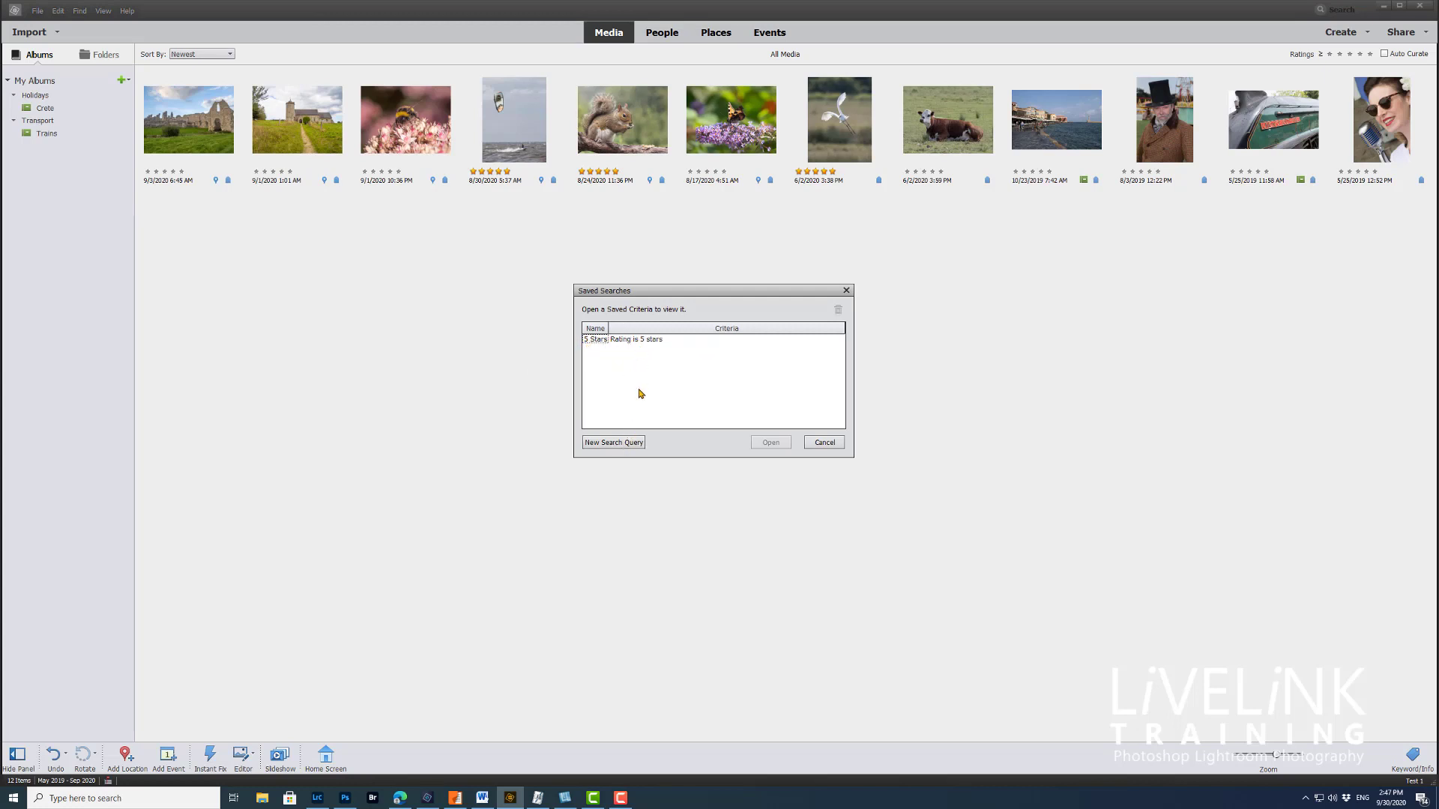
{"action": "left_click", "coordinate": [623, 342]}
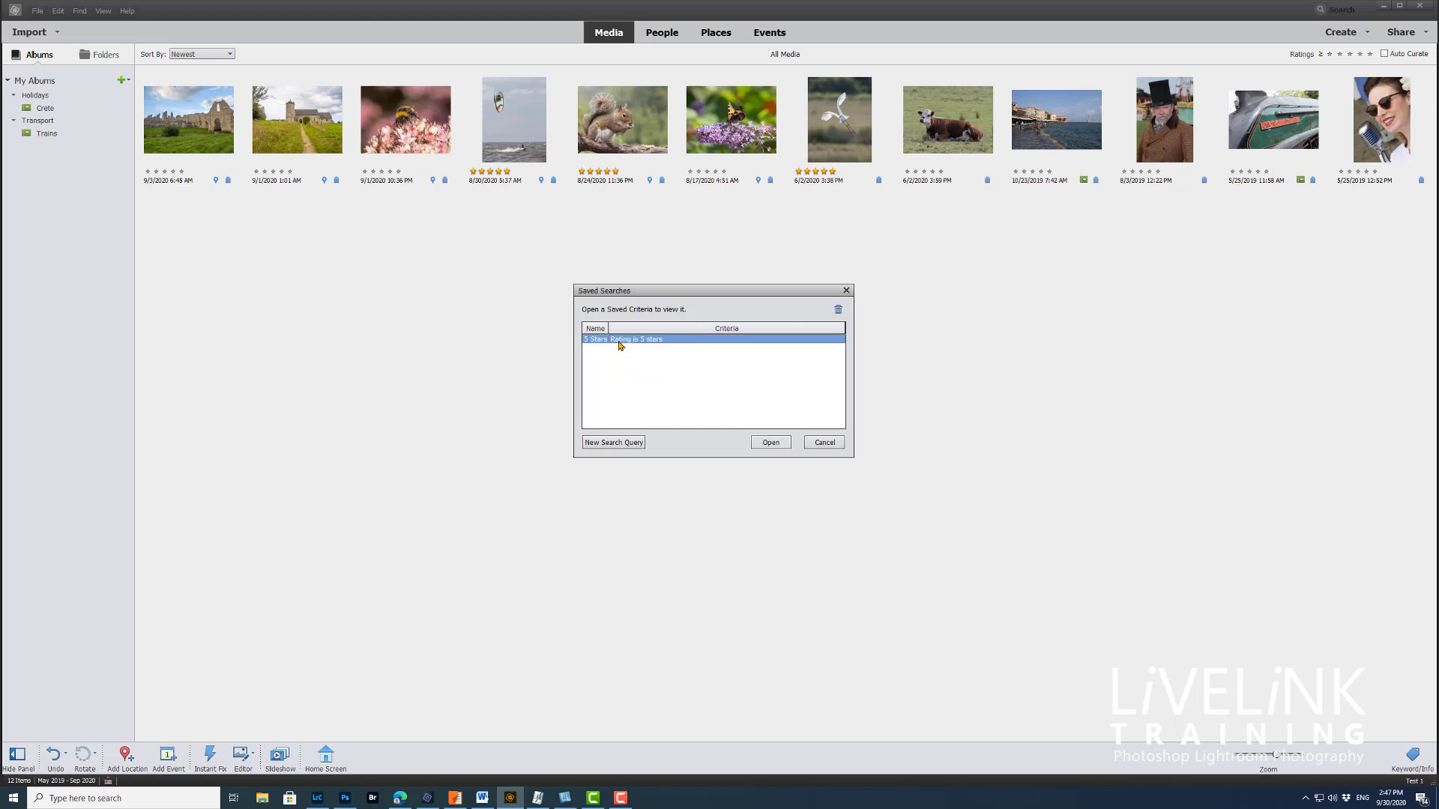
{"action": "left_click", "coordinate": [775, 440]}
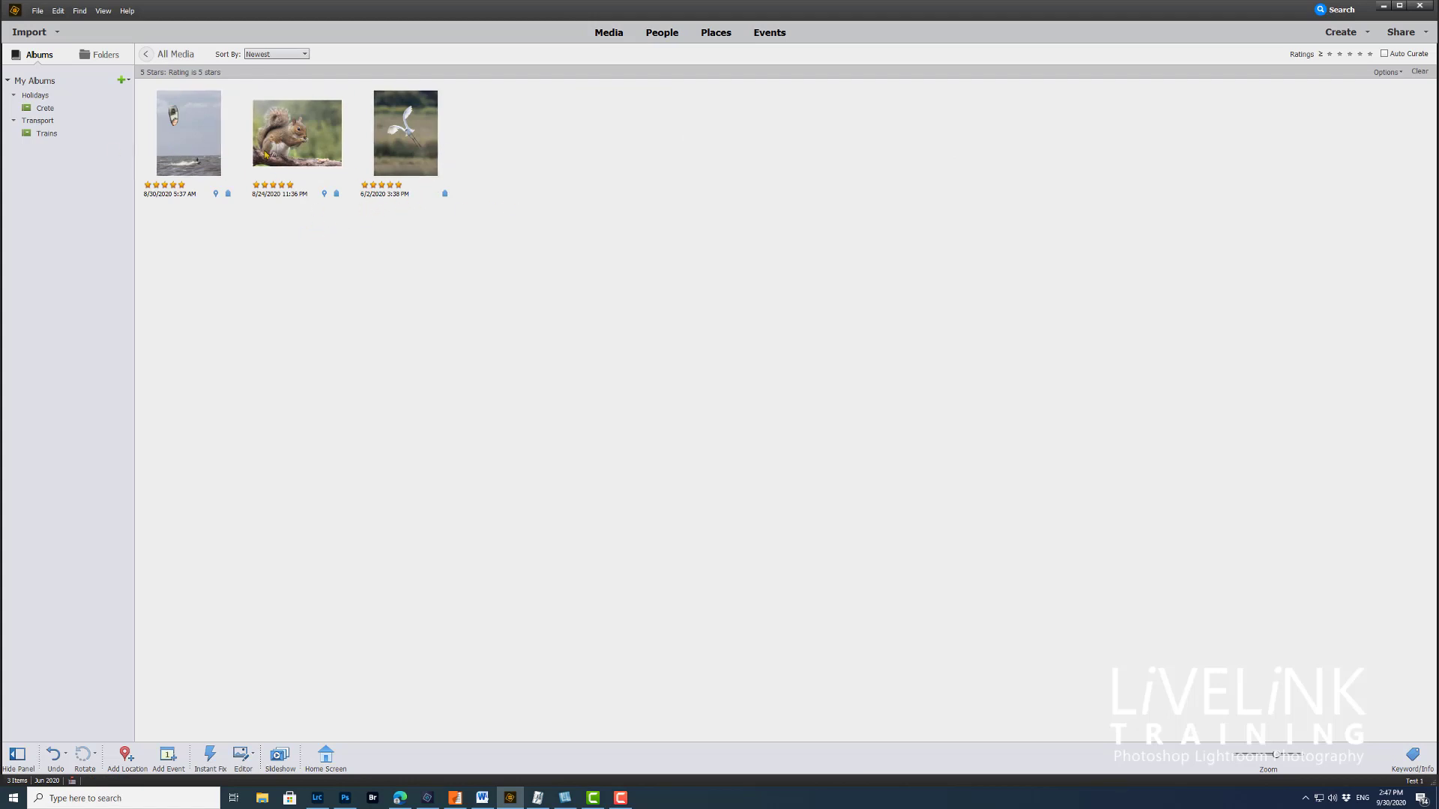
{"action": "left_click", "coordinate": [144, 55]}
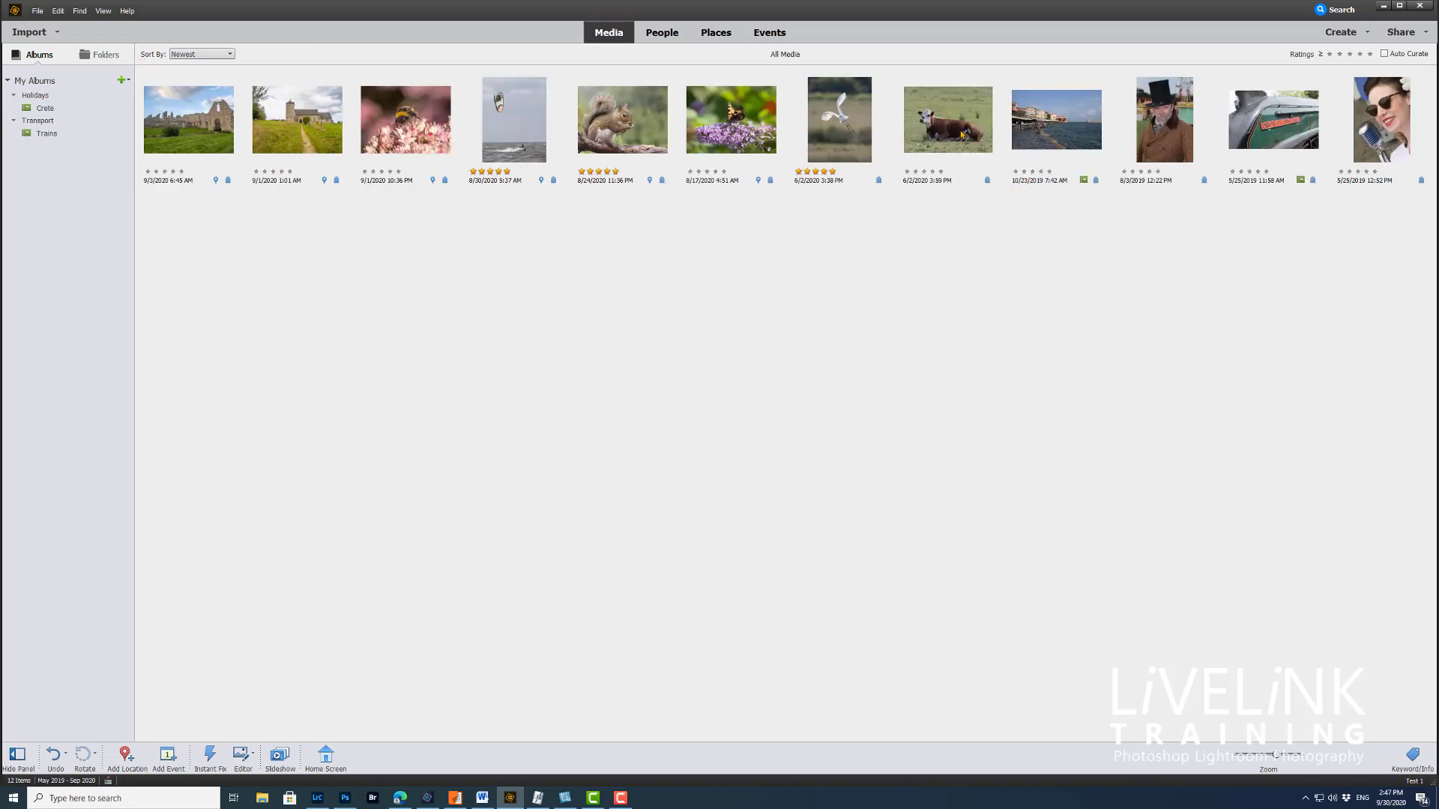
Step: Rate the harbour photo dated 10/23/2019 five stars and deselect it
{"action": "left_click", "coordinate": [1046, 136]}
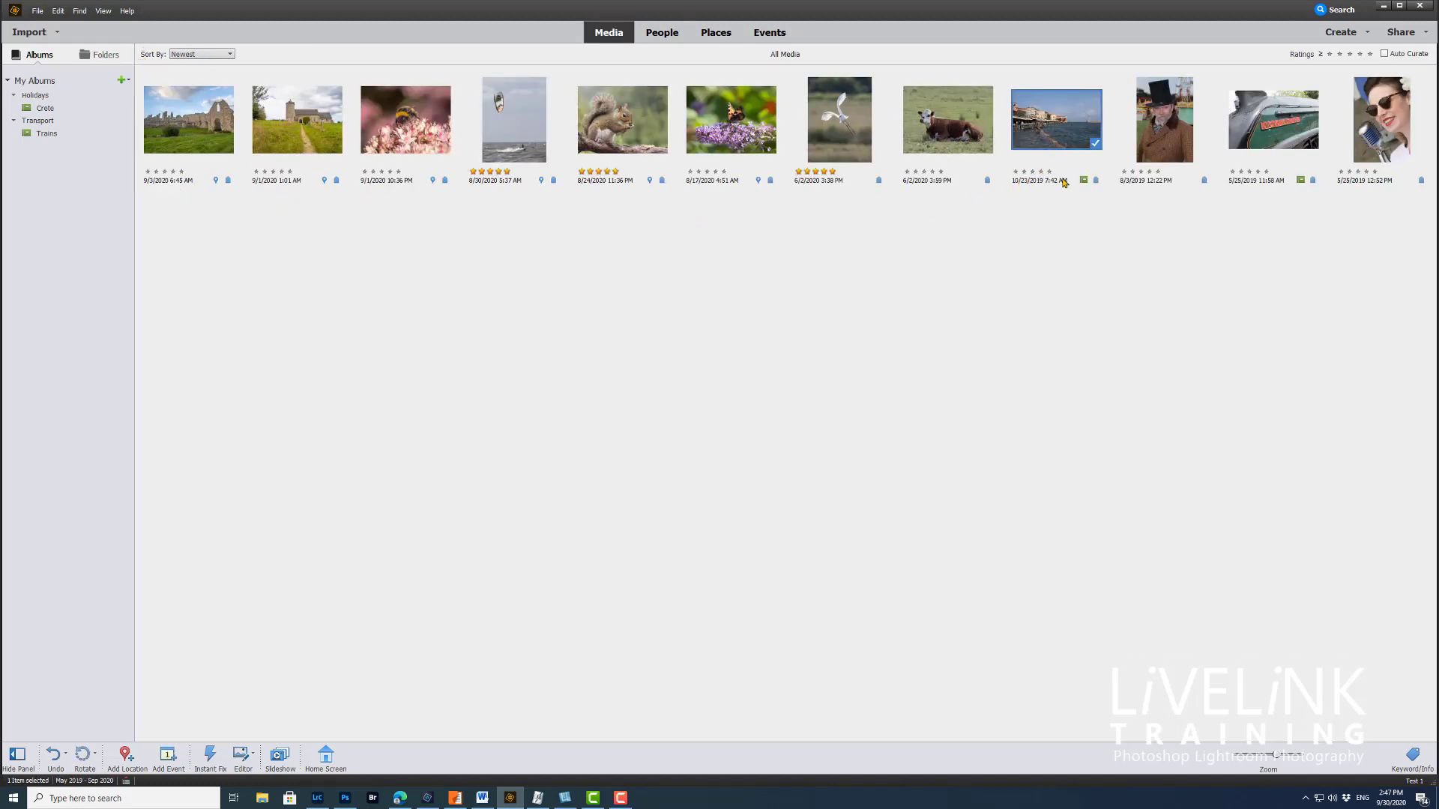
{"action": "left_click", "coordinate": [1041, 172]}
{"action": "left_click", "coordinate": [1048, 173]}
{"action": "left_click", "coordinate": [824, 278]}
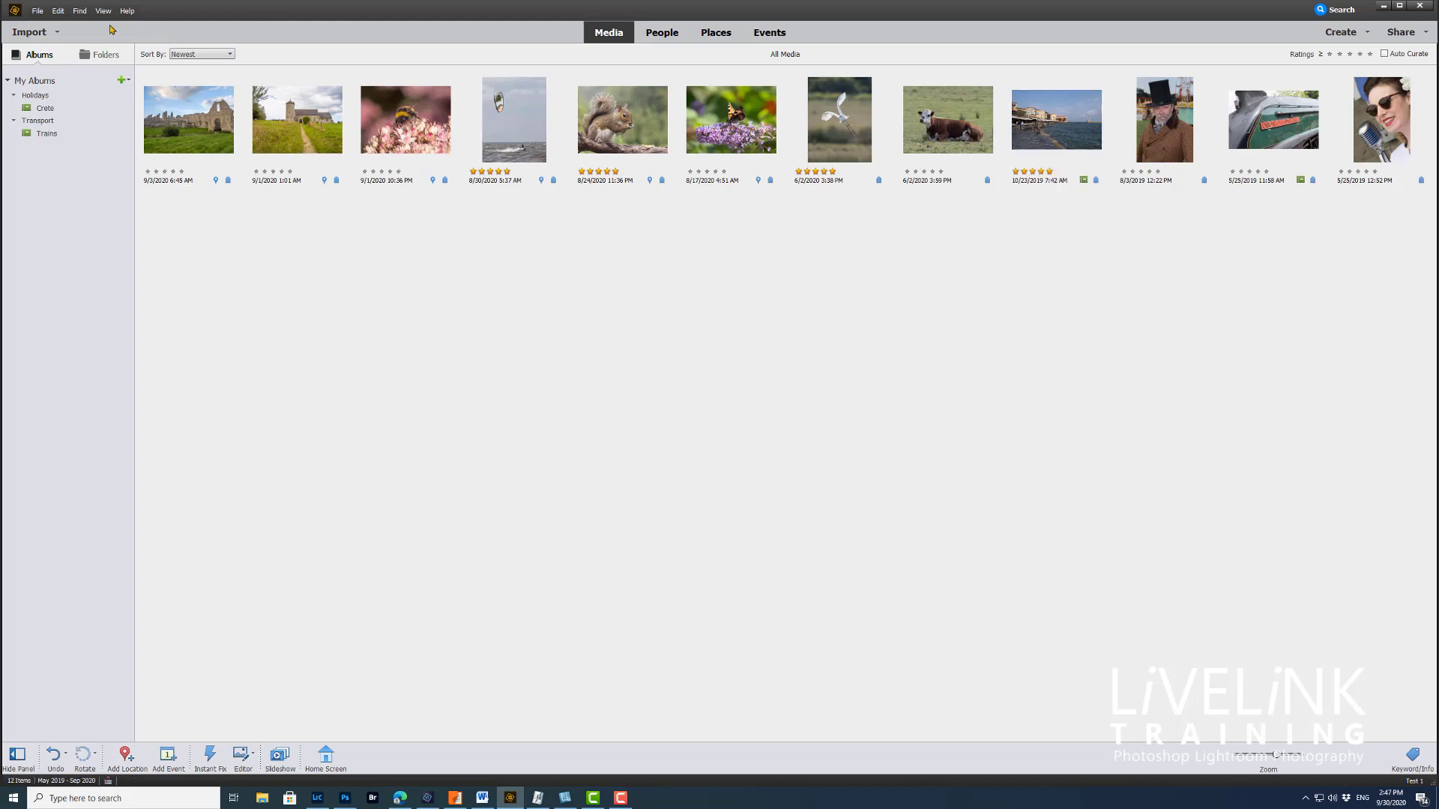
Step: Run the 5 Stars saved search again to check it against the harbour photo's new rating, and return to all media
{"action": "left_click", "coordinate": [79, 11]}
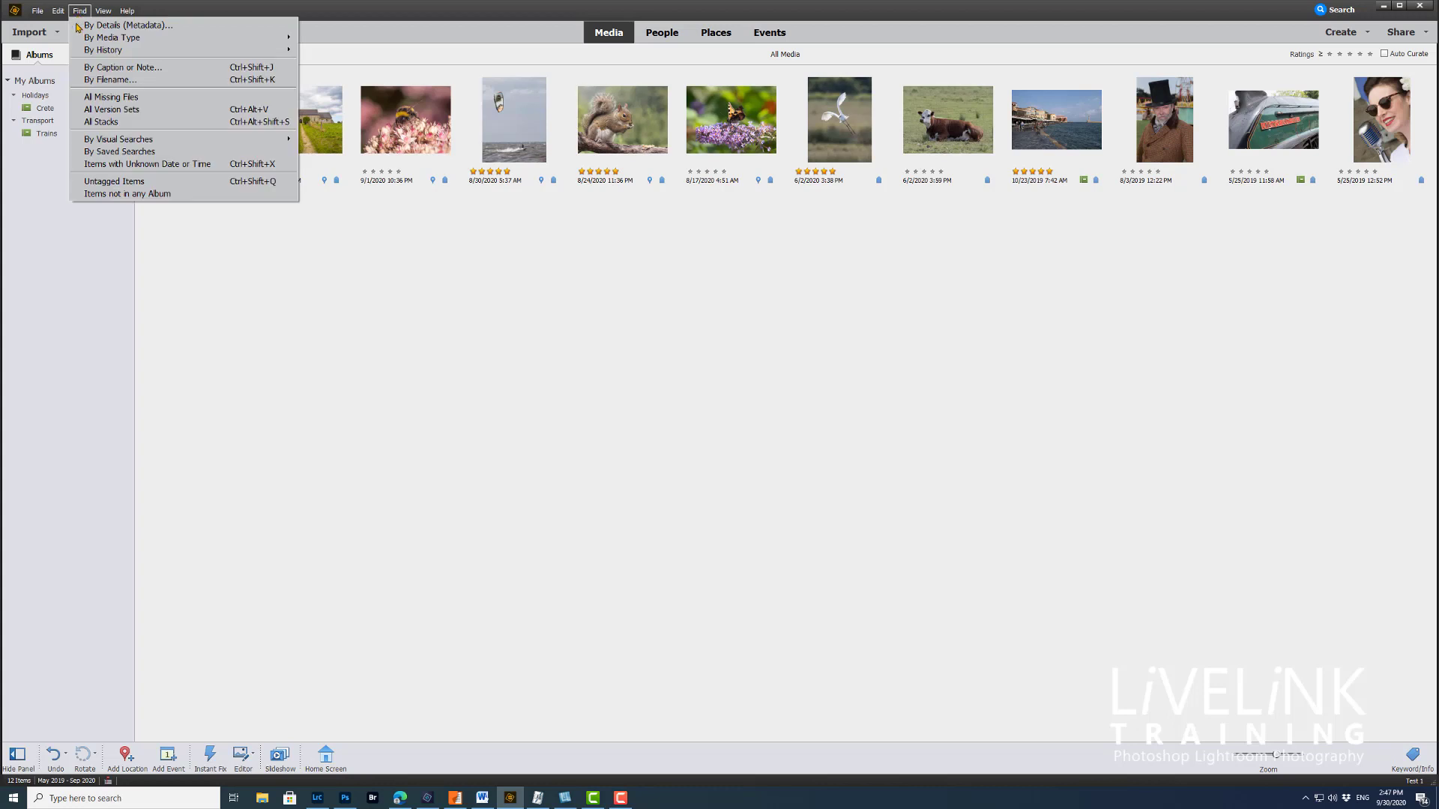
{"action": "left_click", "coordinate": [118, 152]}
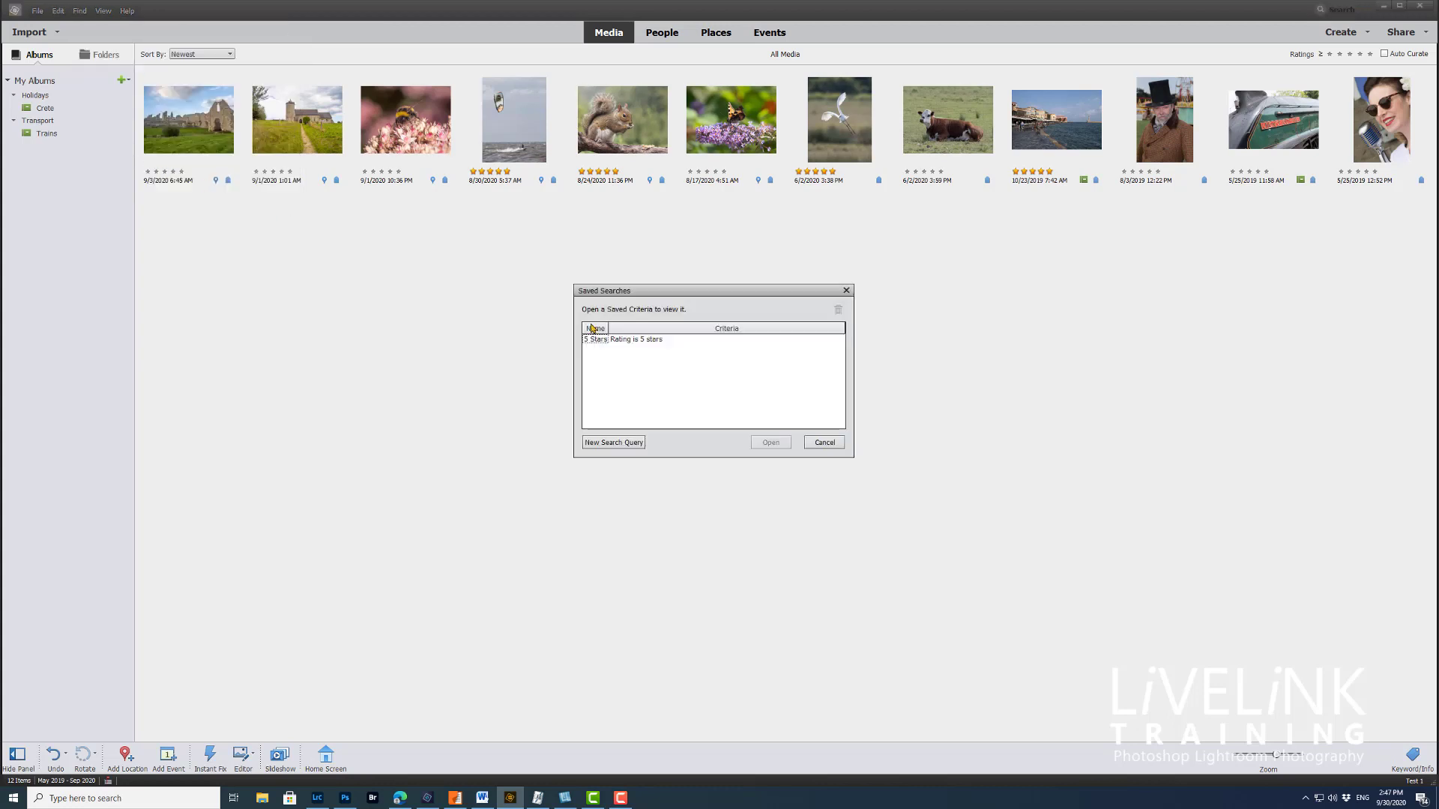
{"action": "left_click", "coordinate": [659, 340]}
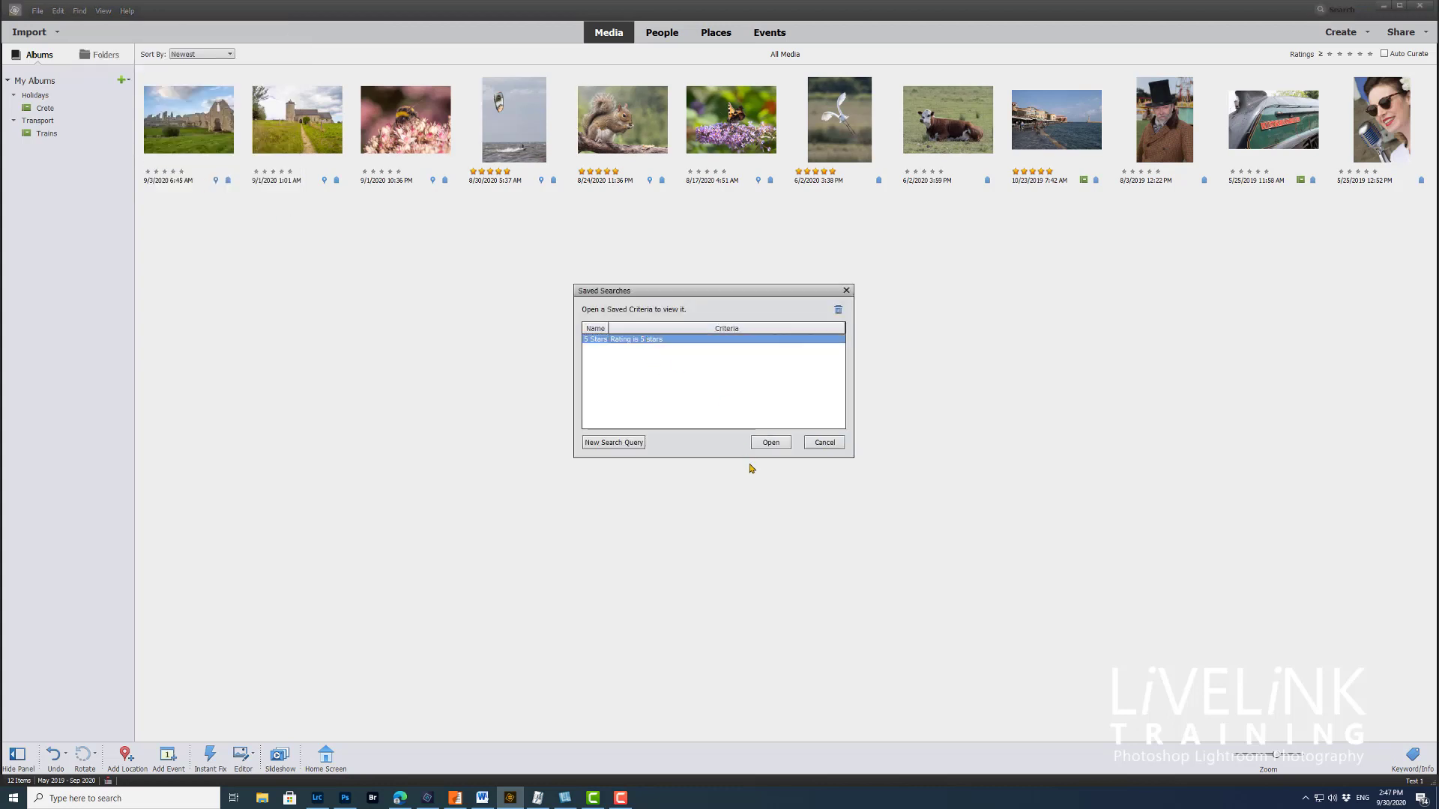
{"action": "left_click", "coordinate": [772, 443]}
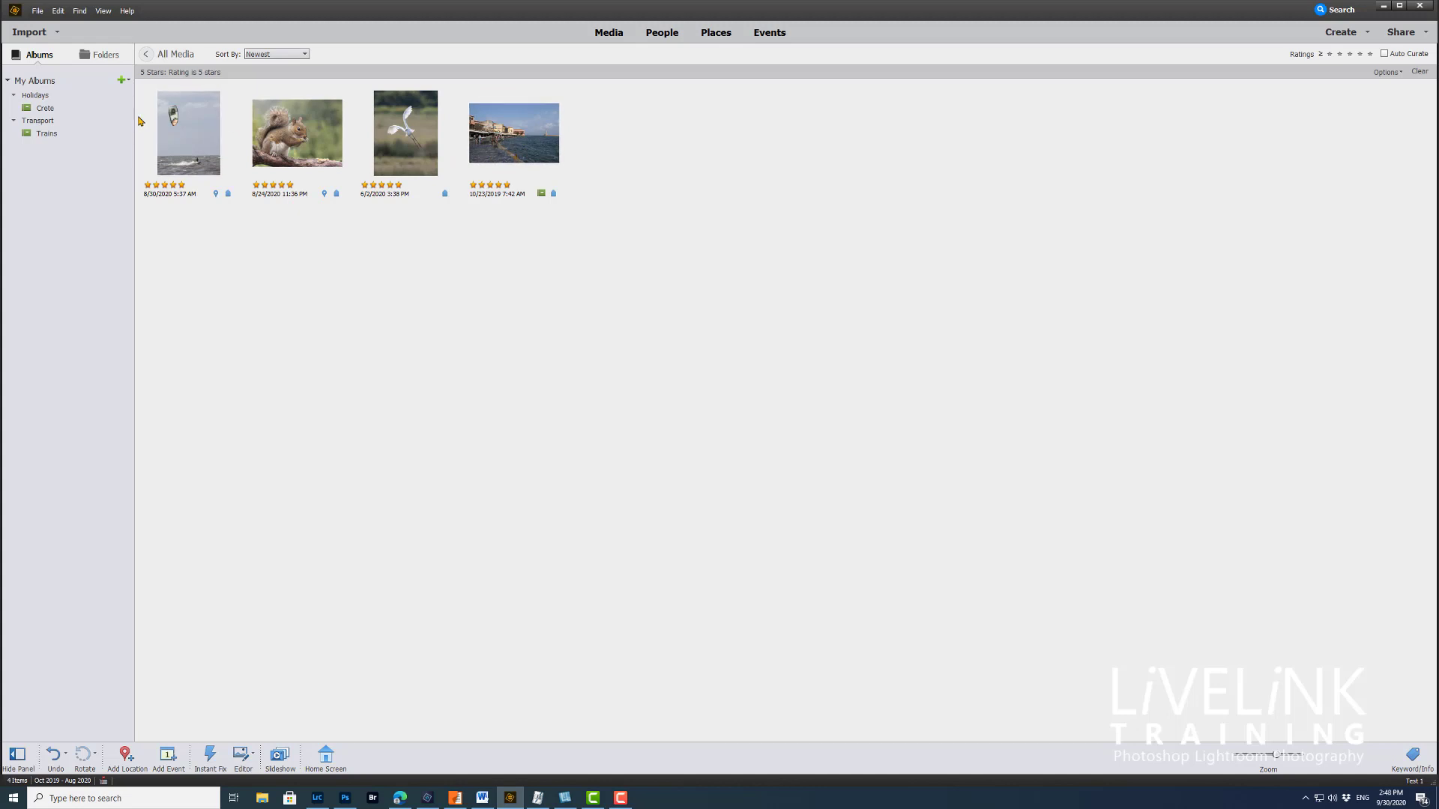
{"action": "left_click", "coordinate": [145, 57]}
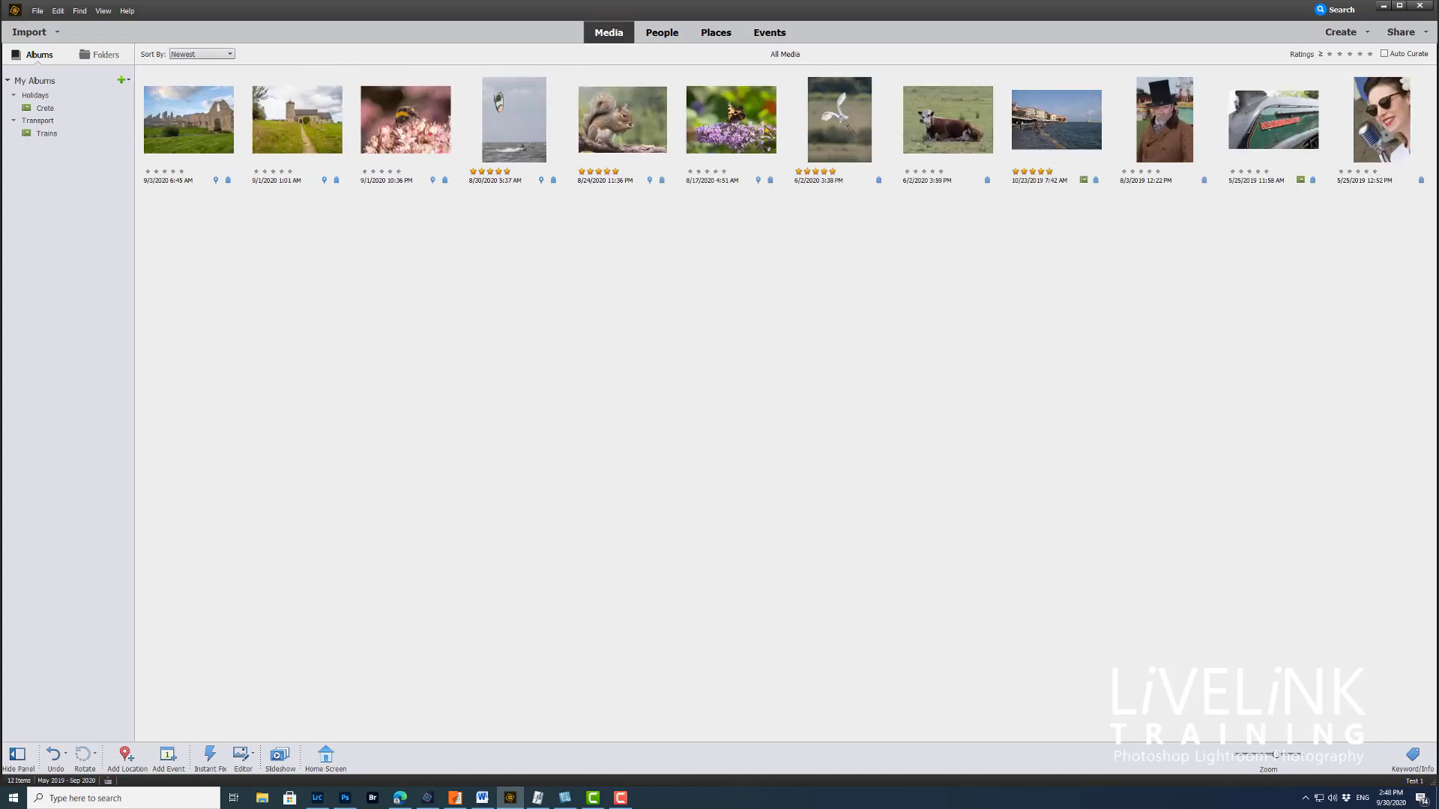
Step: Set the harbour photo's rating to four stars and rerun the 5 Stars saved search
{"action": "left_click", "coordinate": [1034, 172]}
{"action": "left_click", "coordinate": [1041, 171]}
{"action": "left_click", "coordinate": [80, 11]}
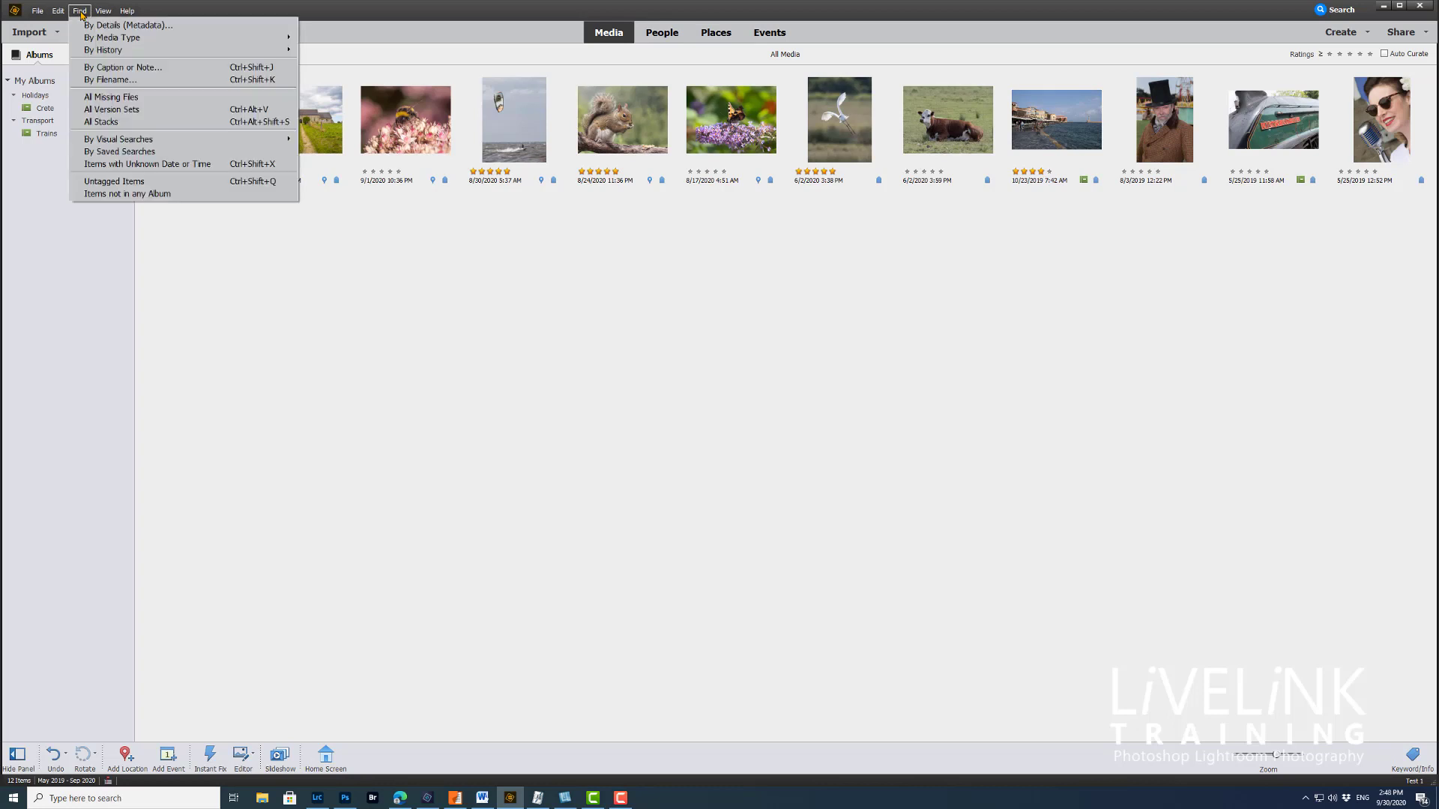
{"action": "left_click", "coordinate": [135, 153]}
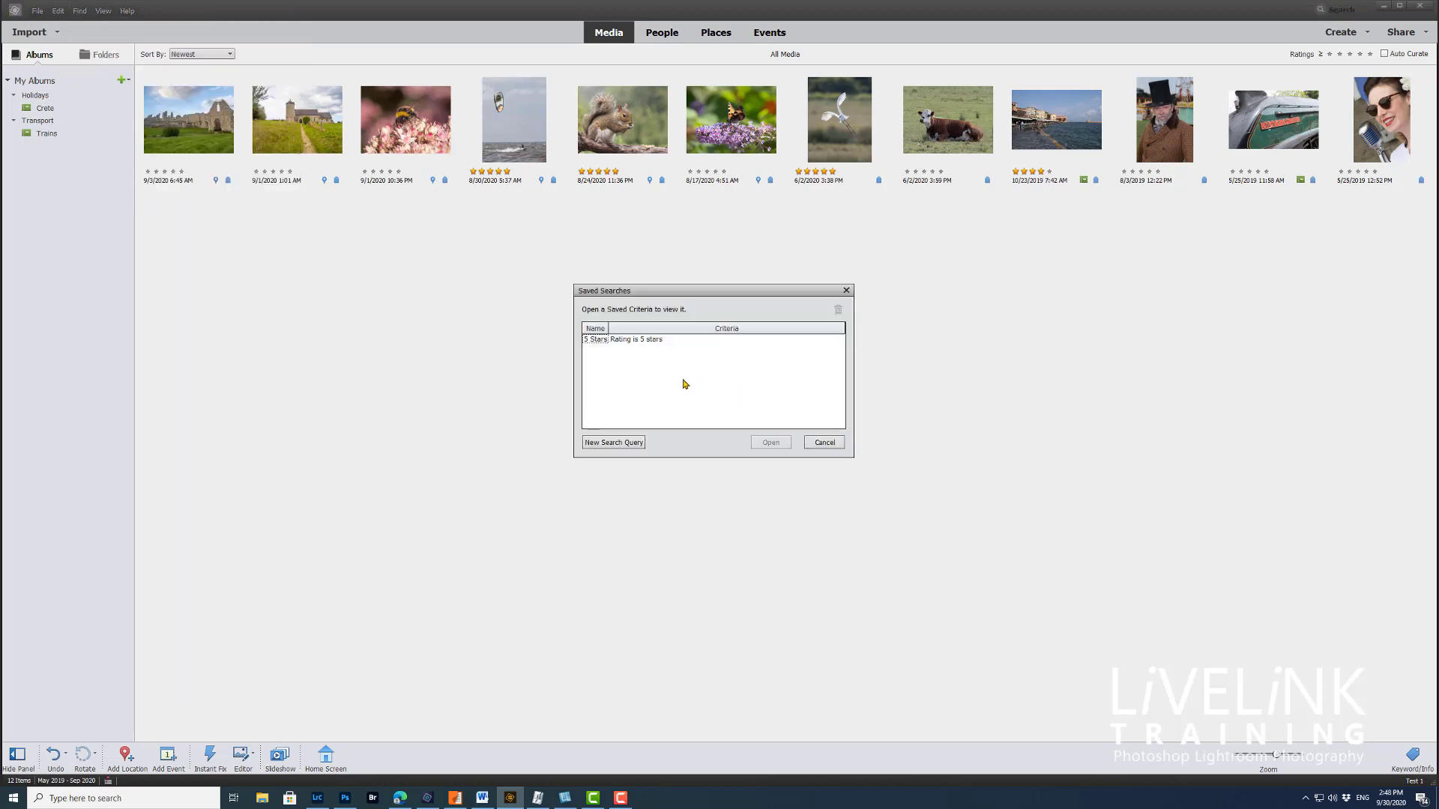
{"action": "left_click", "coordinate": [641, 342]}
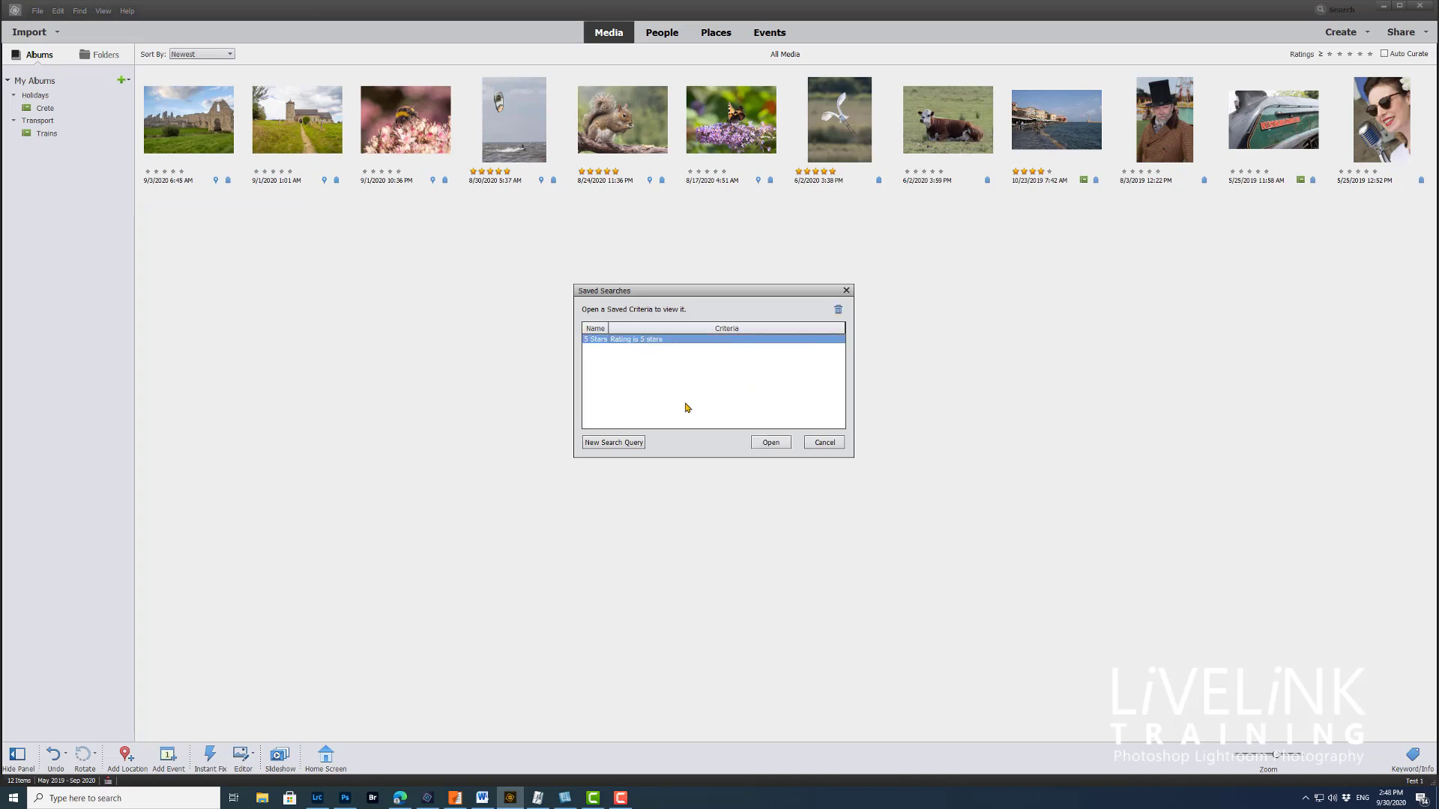
{"action": "left_click", "coordinate": [770, 443]}
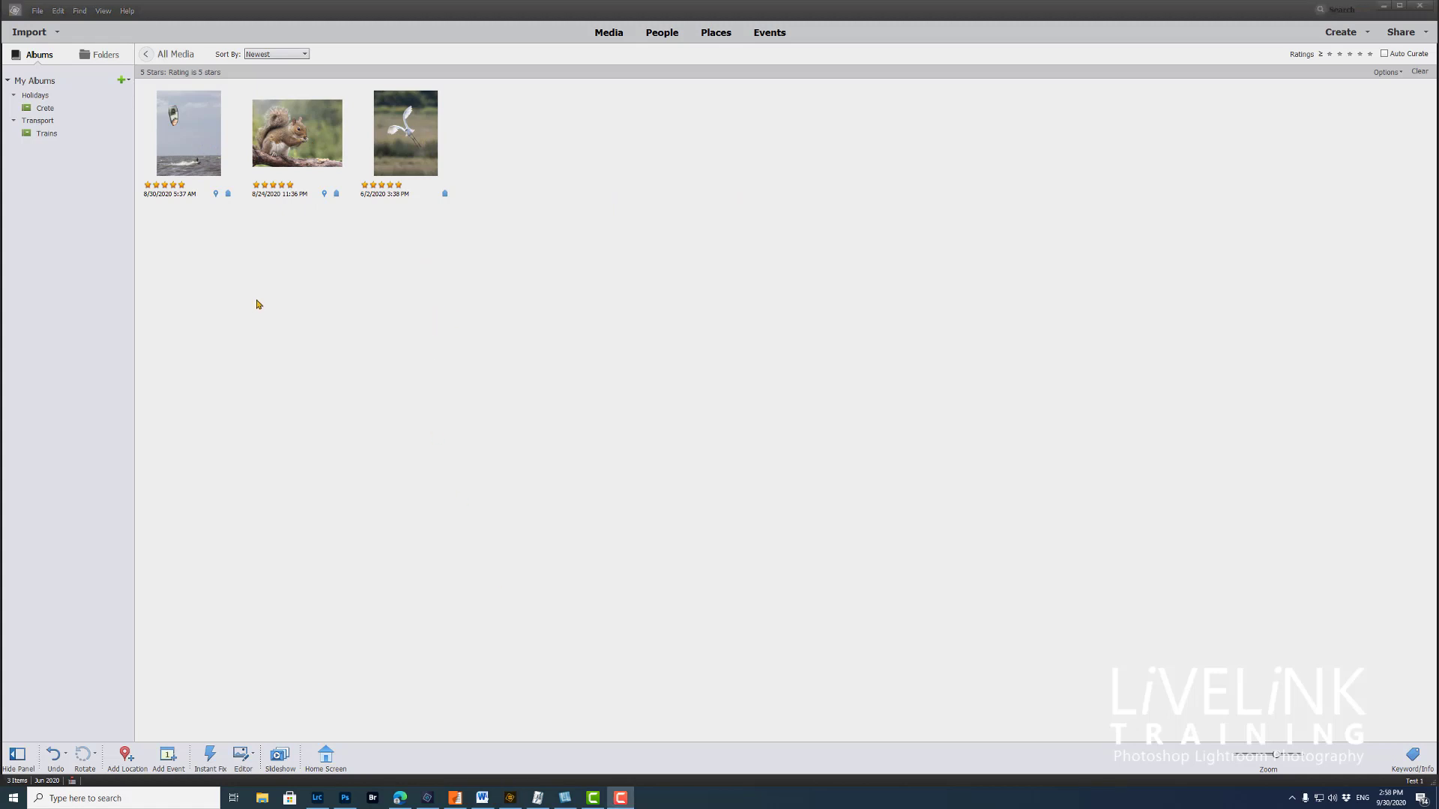
Step: View the folders as a tree with the panel widened to fit the full names, and return them to list view
{"action": "left_click", "coordinate": [107, 59]}
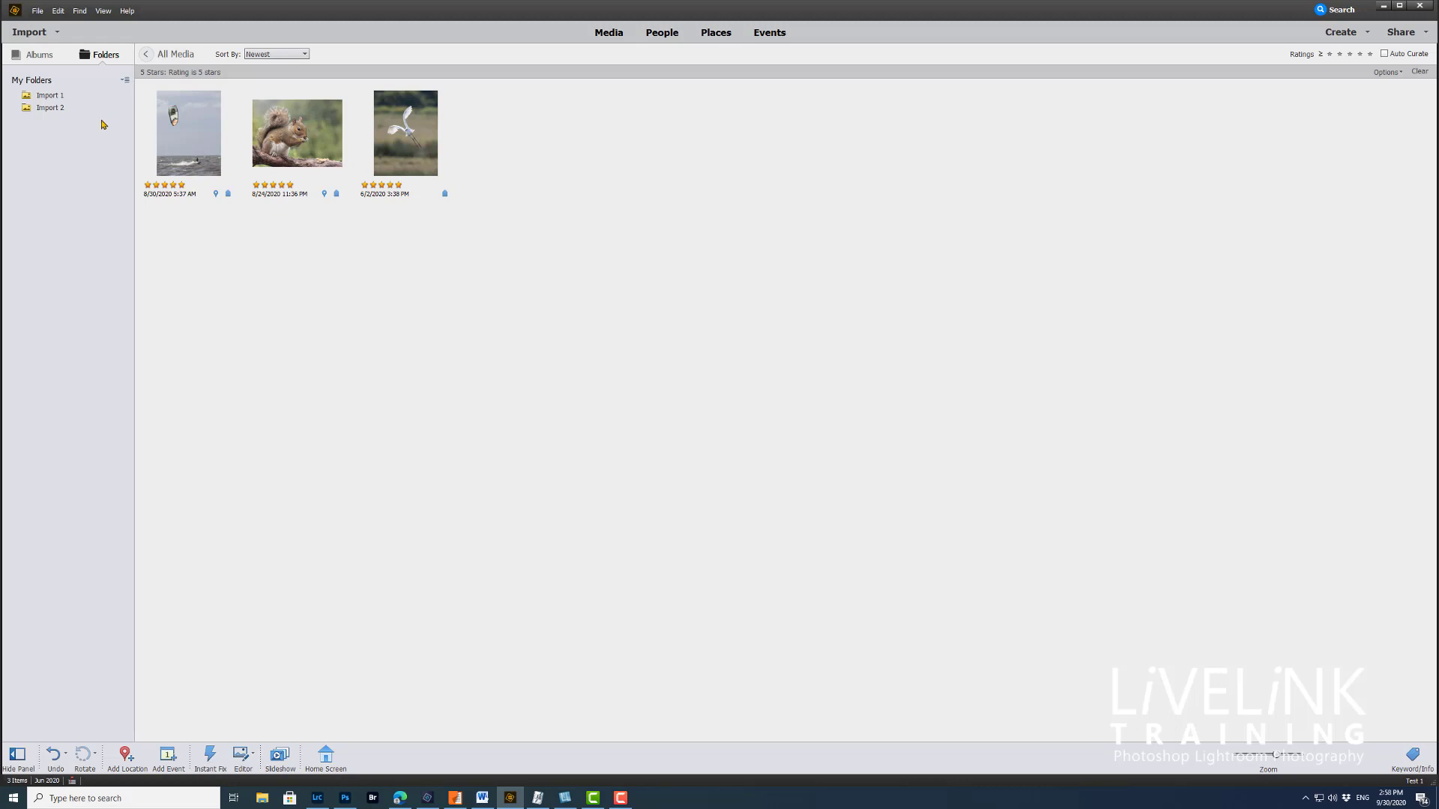
{"action": "left_click", "coordinate": [125, 80]}
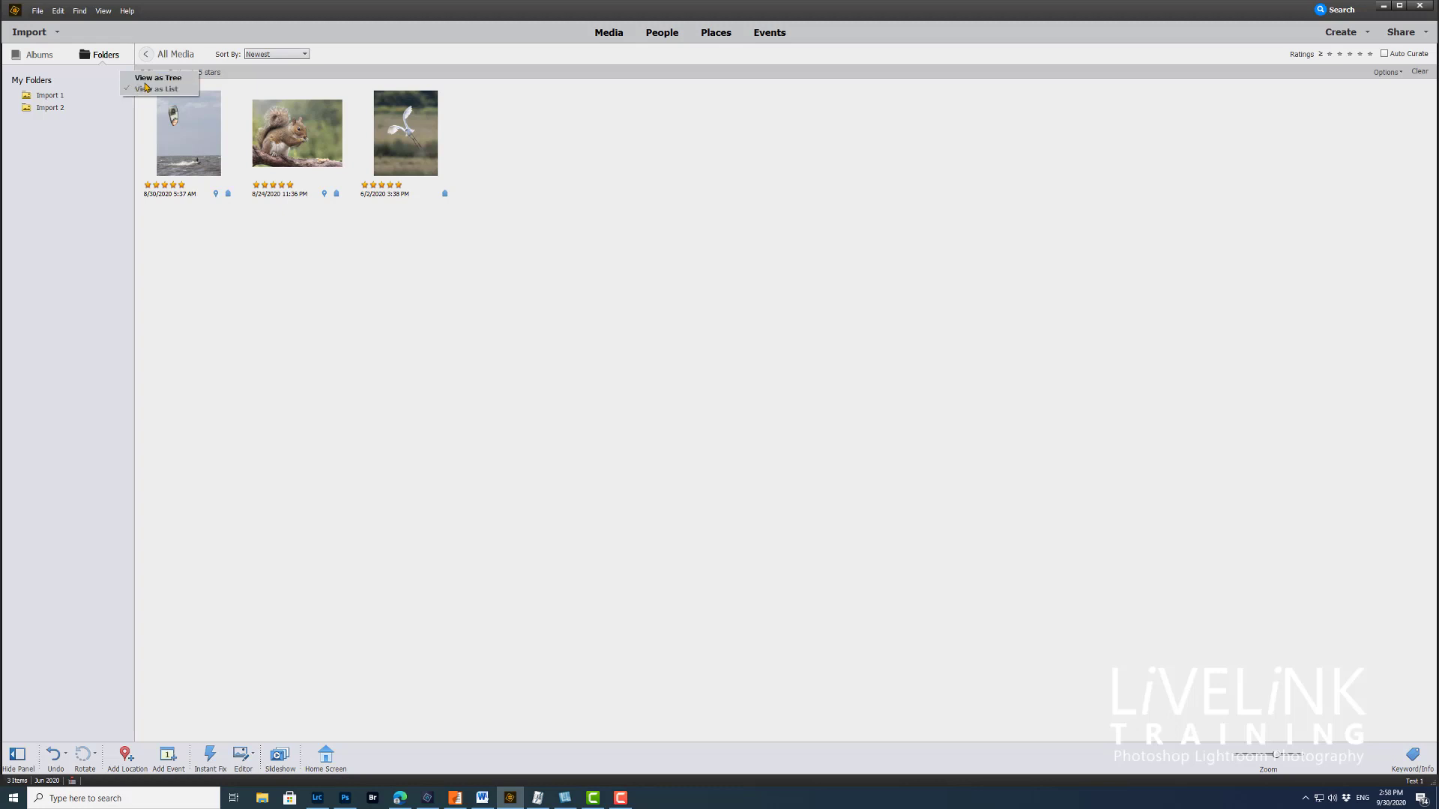
{"action": "left_click", "coordinate": [161, 79]}
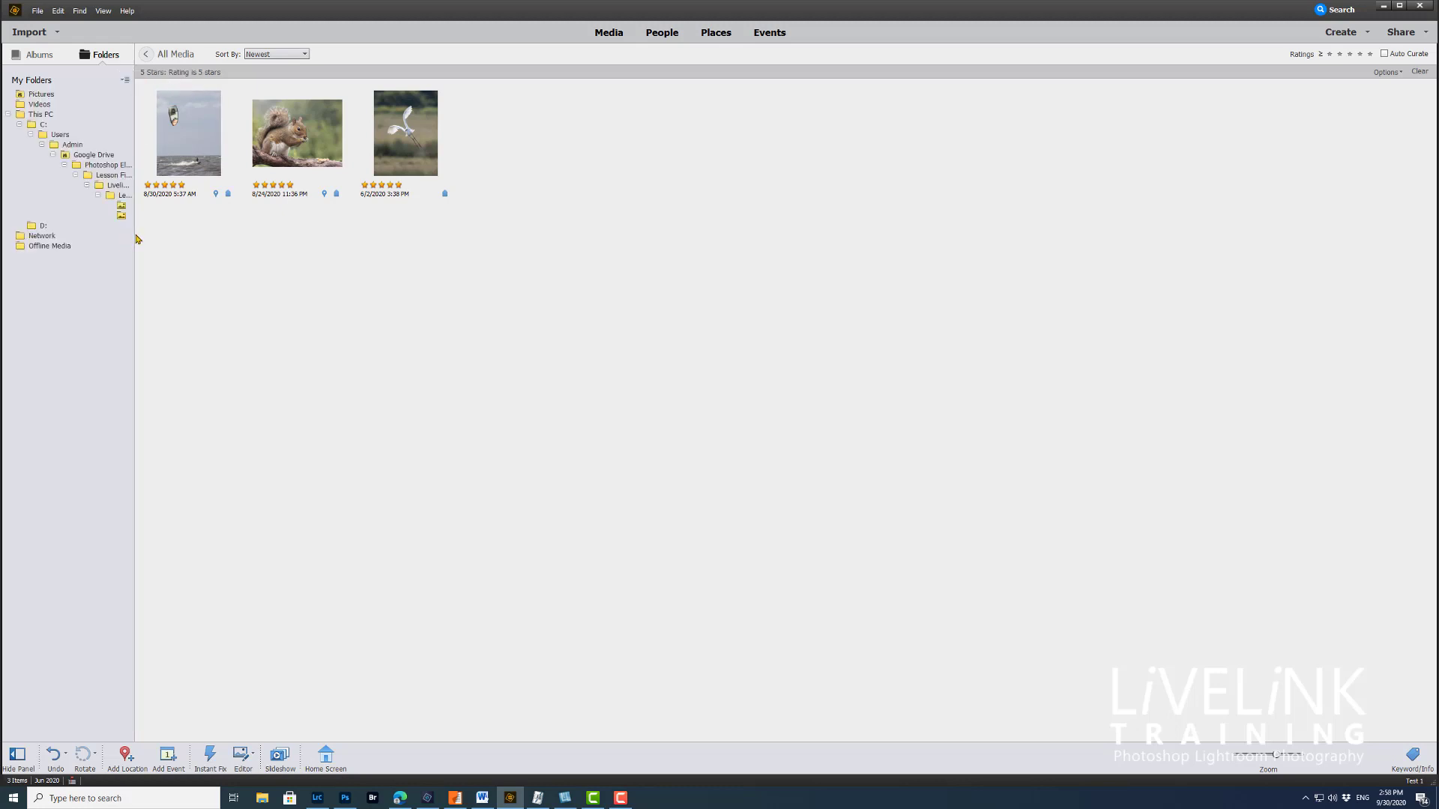
{"action": "left_click_drag", "start_coordinate": [136, 234], "coordinate": [200, 235]}
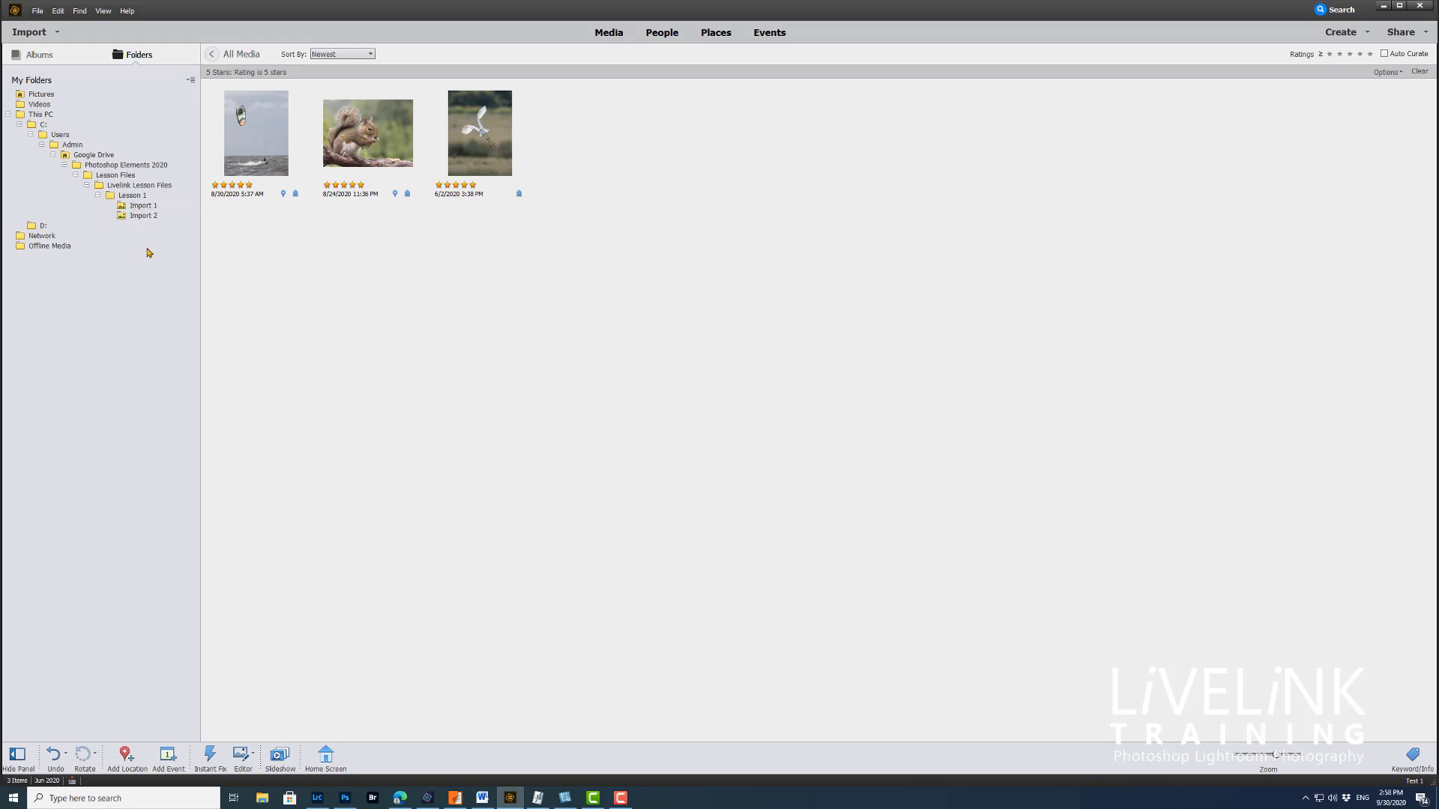
{"action": "left_click", "coordinate": [192, 81]}
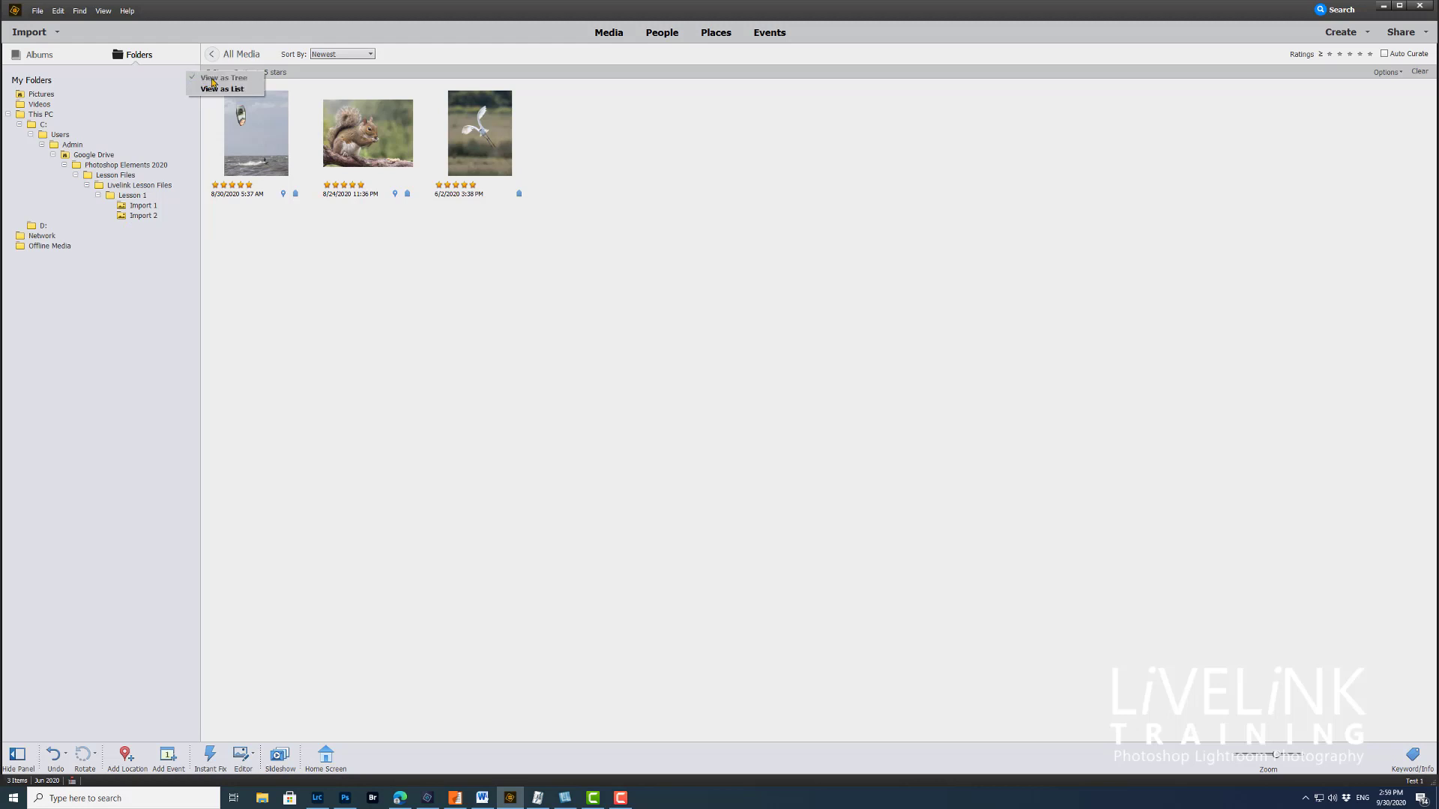
{"action": "left_click", "coordinate": [215, 90]}
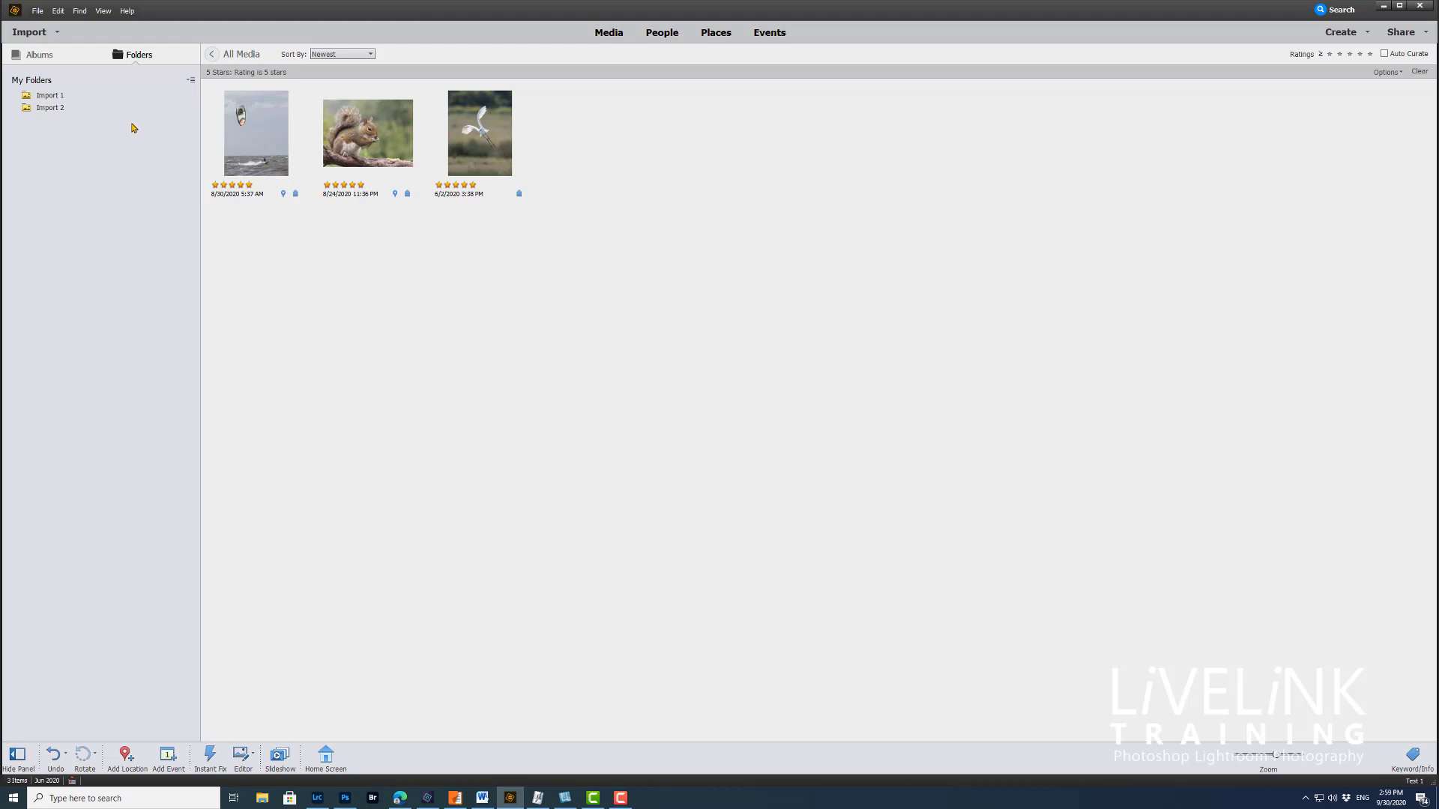
Step: View the photos in the Import 1 and Import 2 folders, and return to all media
{"action": "left_click", "coordinate": [50, 97]}
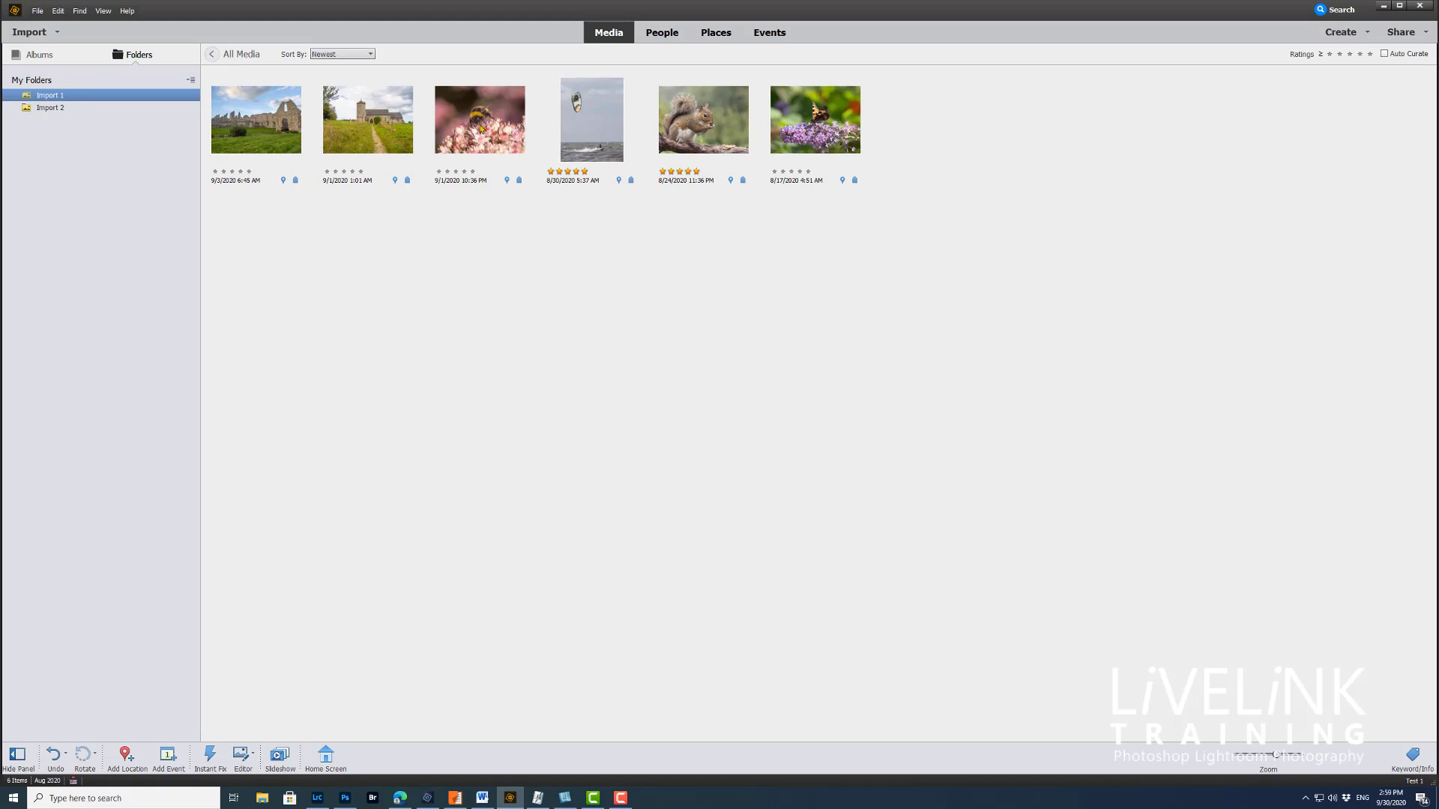
{"action": "left_click", "coordinate": [53, 110]}
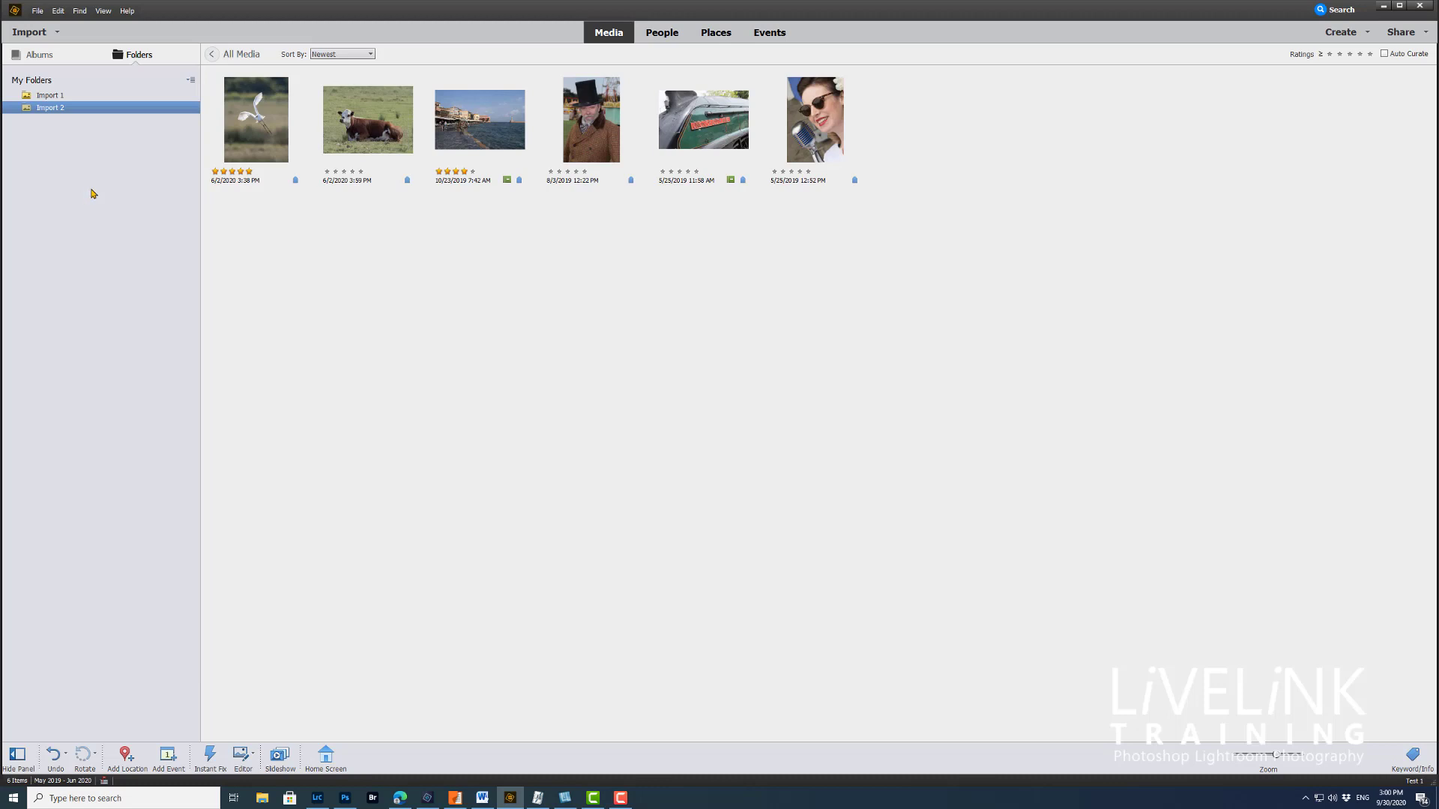
{"action": "left_click", "coordinate": [211, 54]}
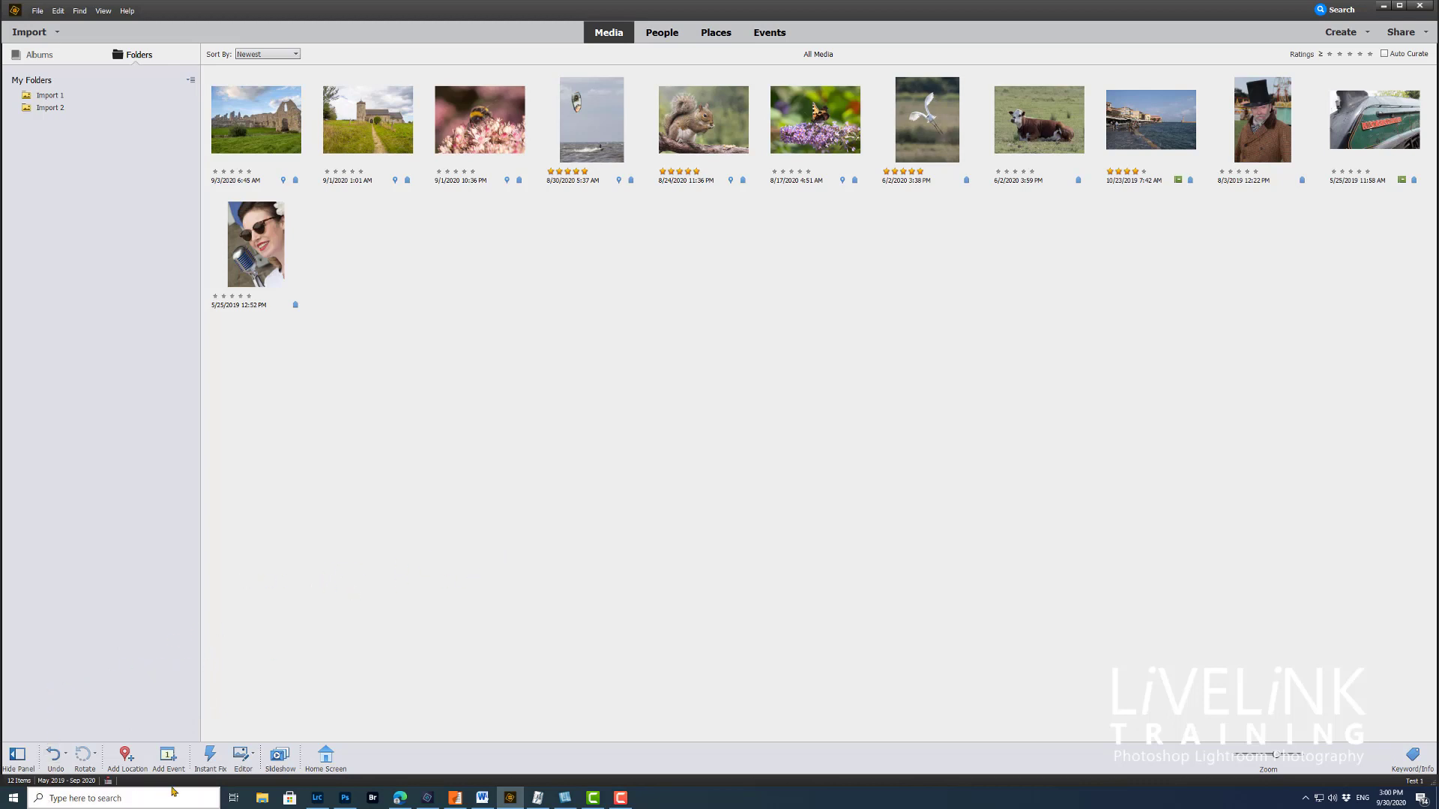
Step: Hide the folders panel and show it again, and slightly enlarge the photo thumbnails
{"action": "left_click", "coordinate": [17, 762]}
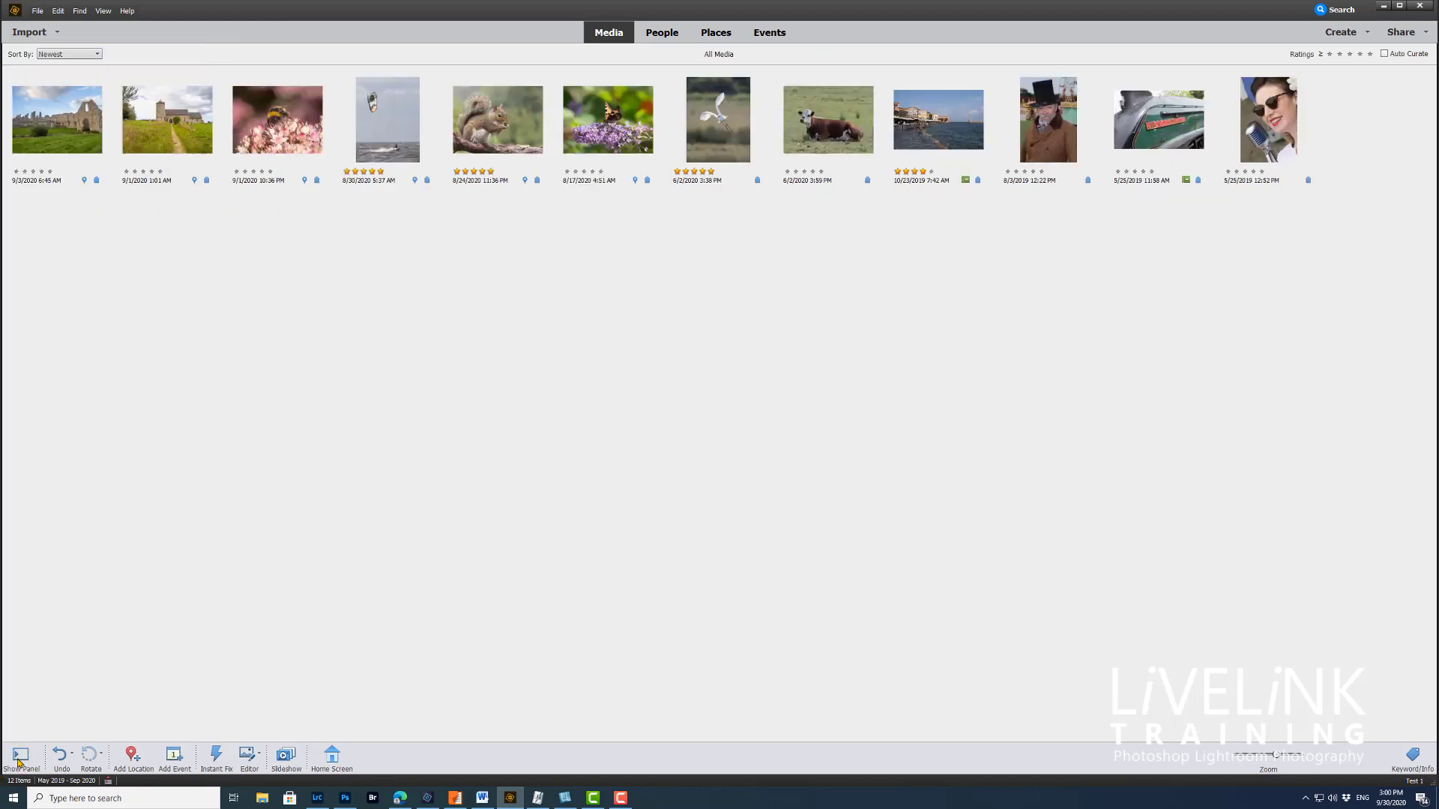
{"action": "left_click", "coordinate": [17, 762]}
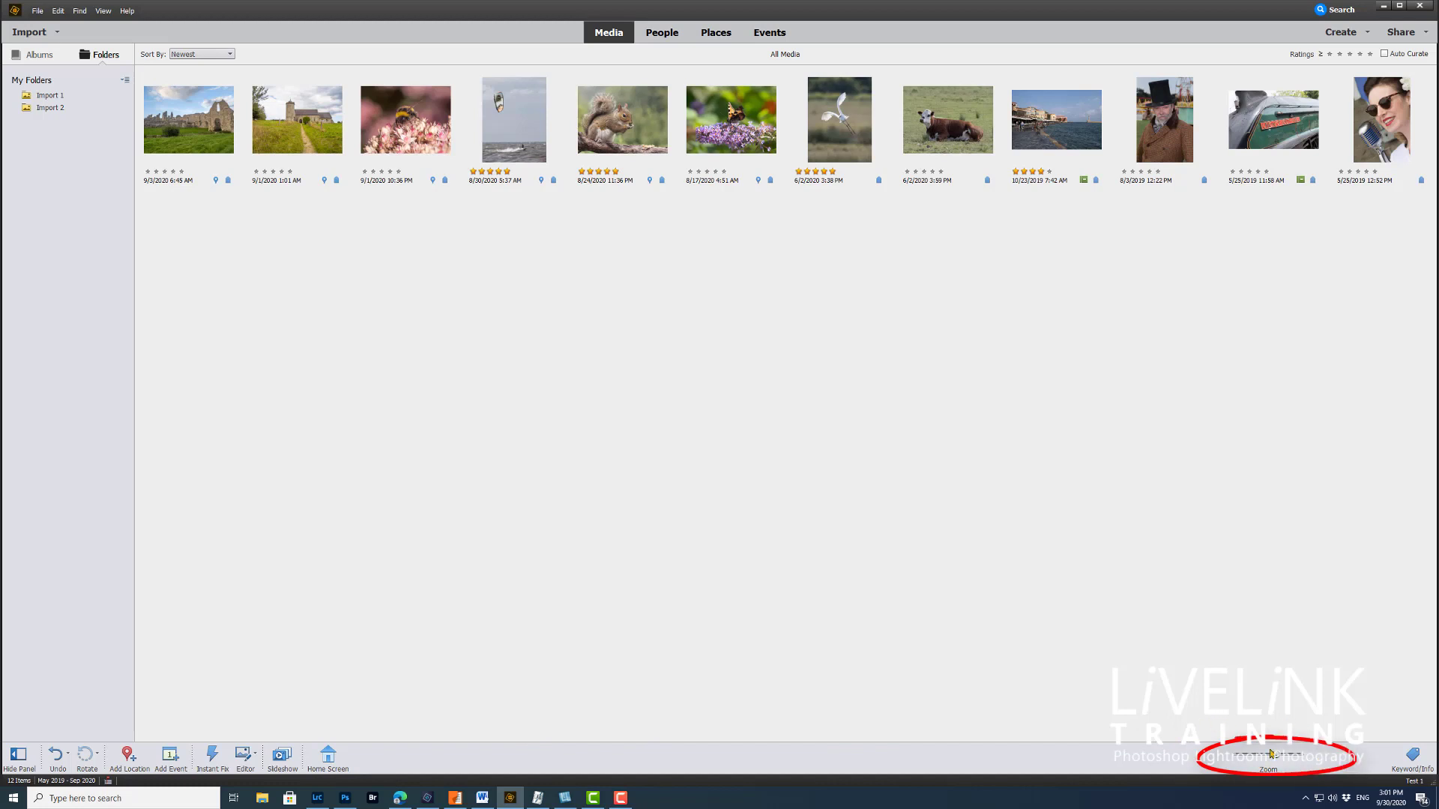
{"action": "left_click_drag", "start_coordinate": [1277, 757], "coordinate": [1279, 754]}
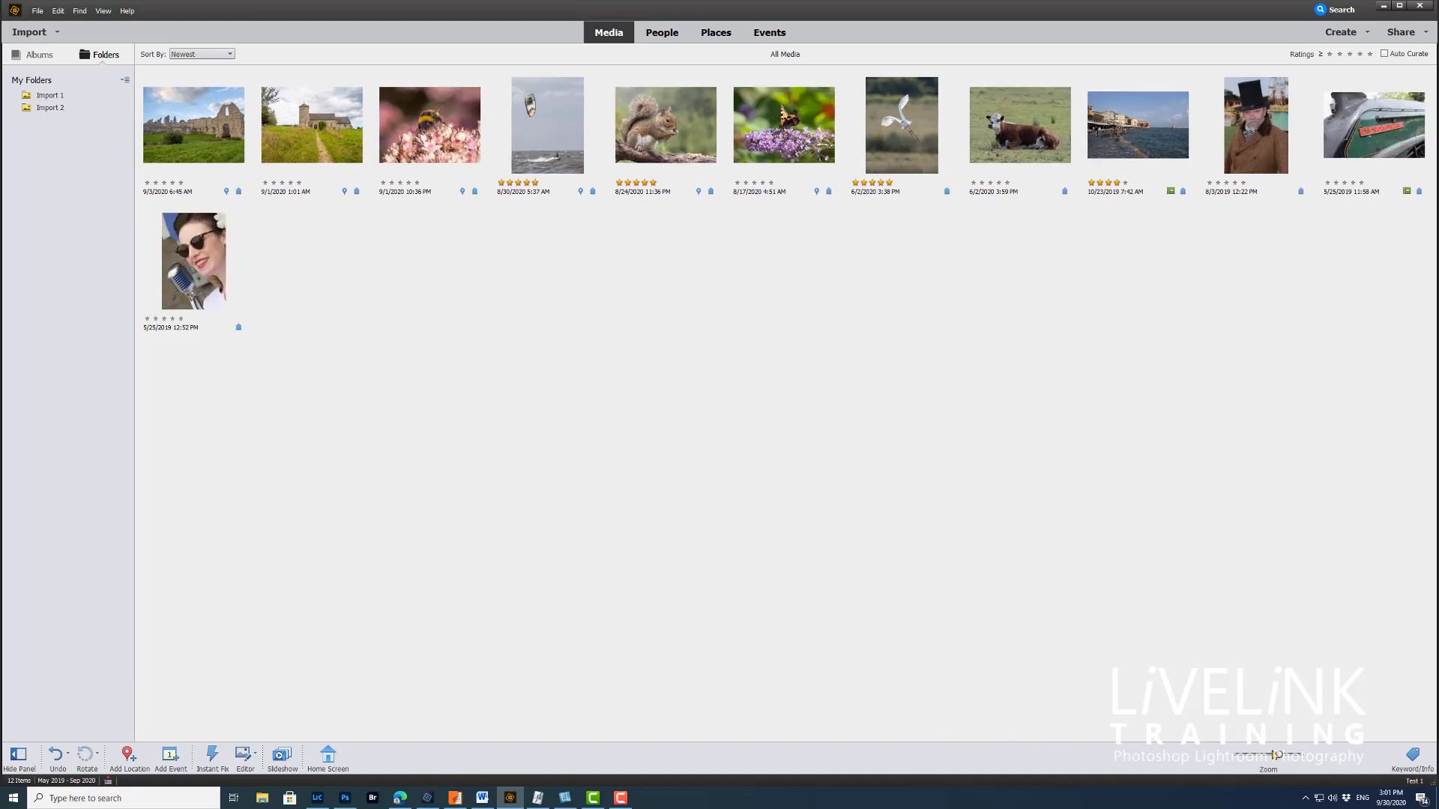
Step: Show the squirrel photo's general information, and display the keyword tags with Imported Keyword Tags expanded
{"action": "left_click", "coordinate": [1413, 756]}
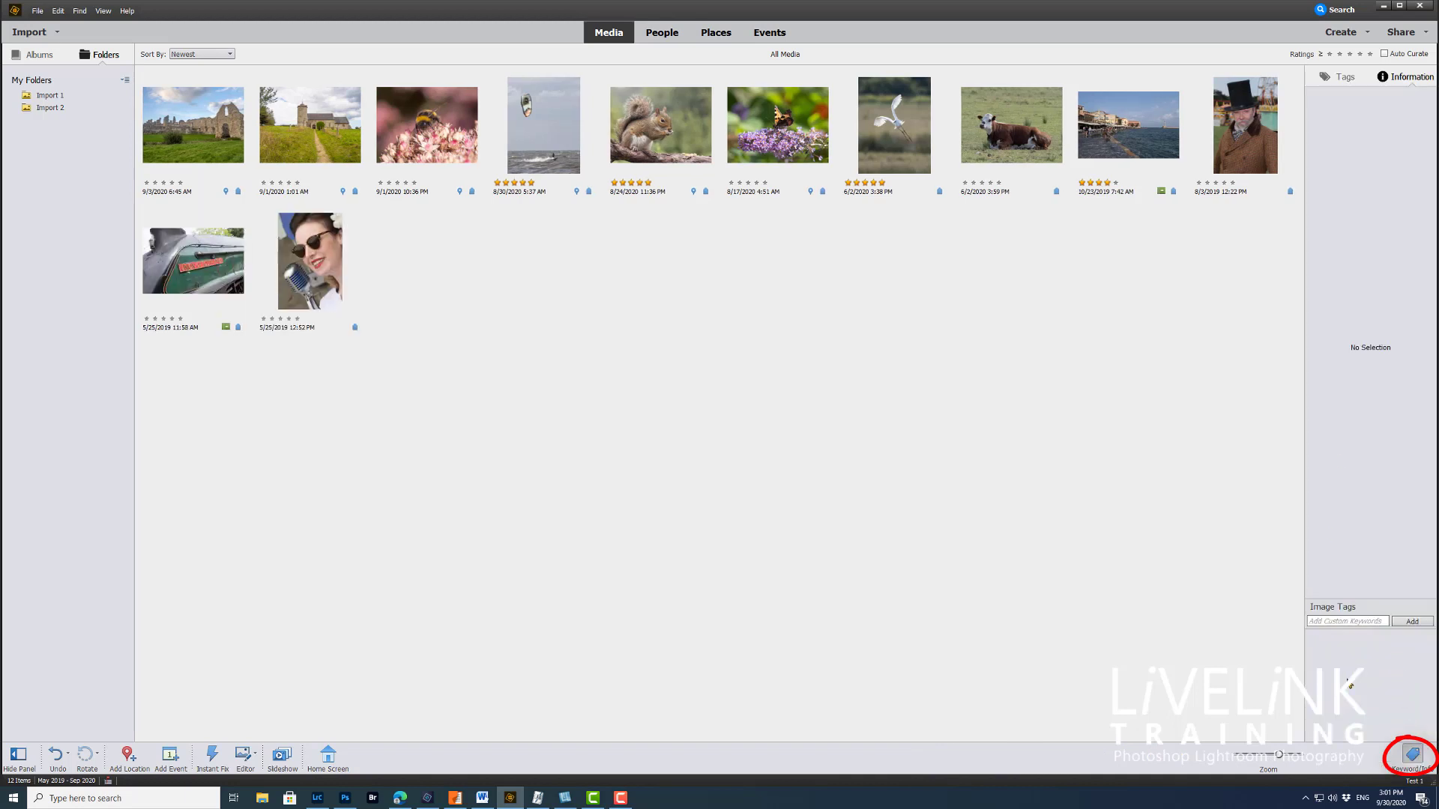
{"action": "left_click", "coordinate": [653, 135]}
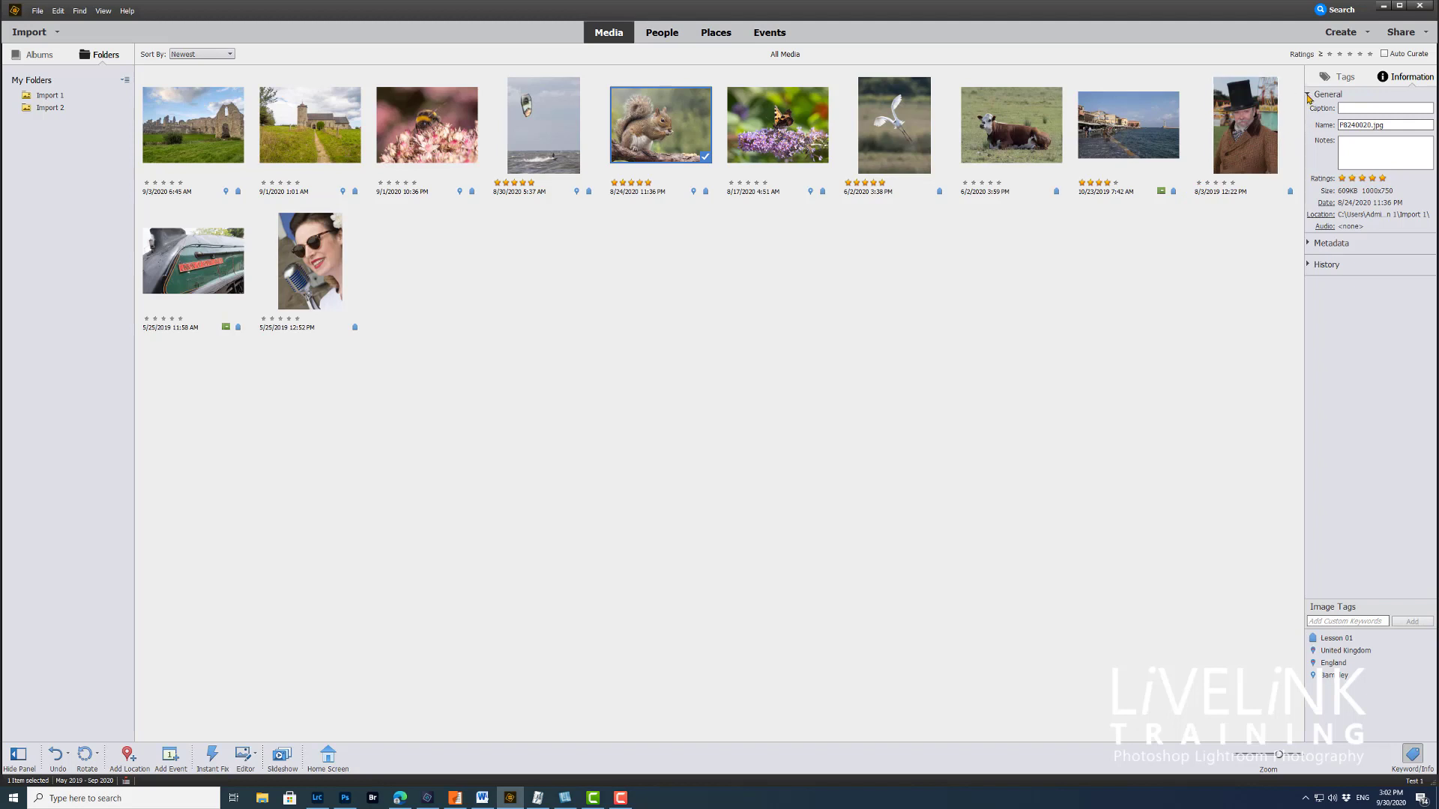
{"action": "left_click", "coordinate": [1309, 95]}
{"action": "left_click", "coordinate": [1308, 96]}
{"action": "left_click", "coordinate": [1343, 78]}
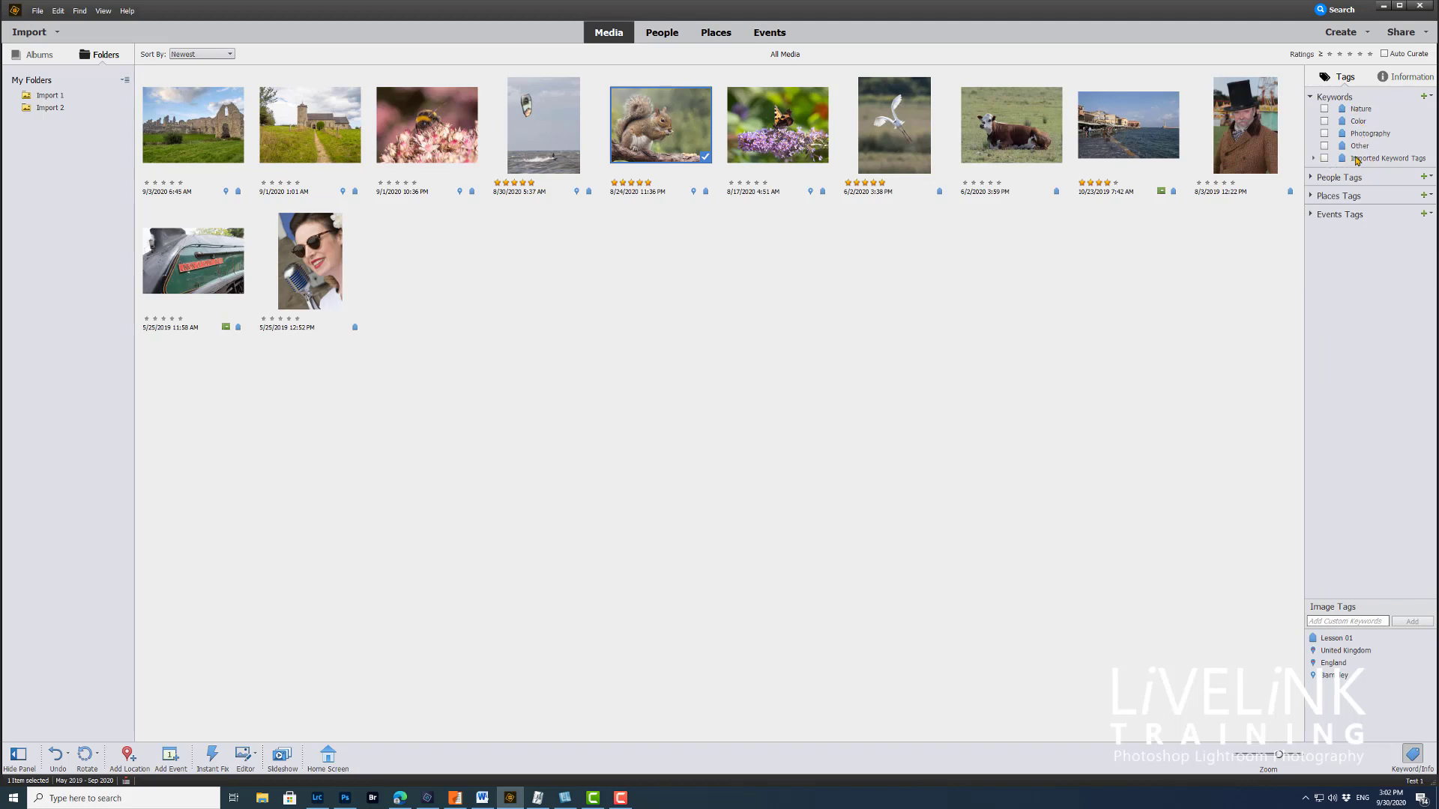
{"action": "left_click", "coordinate": [1314, 158]}
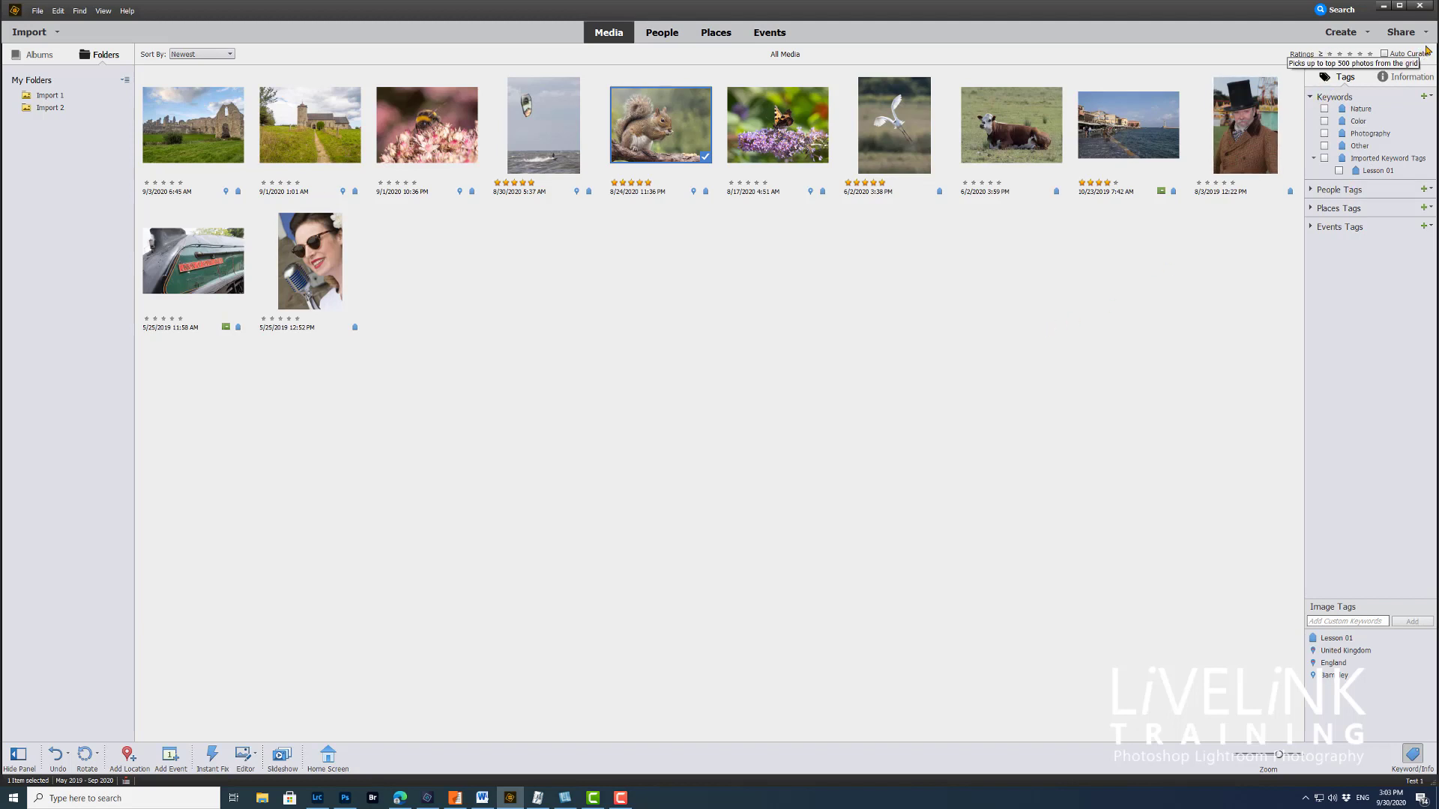
Step: Look through the available Create and Share options without choosing any
{"action": "left_click", "coordinate": [1366, 33]}
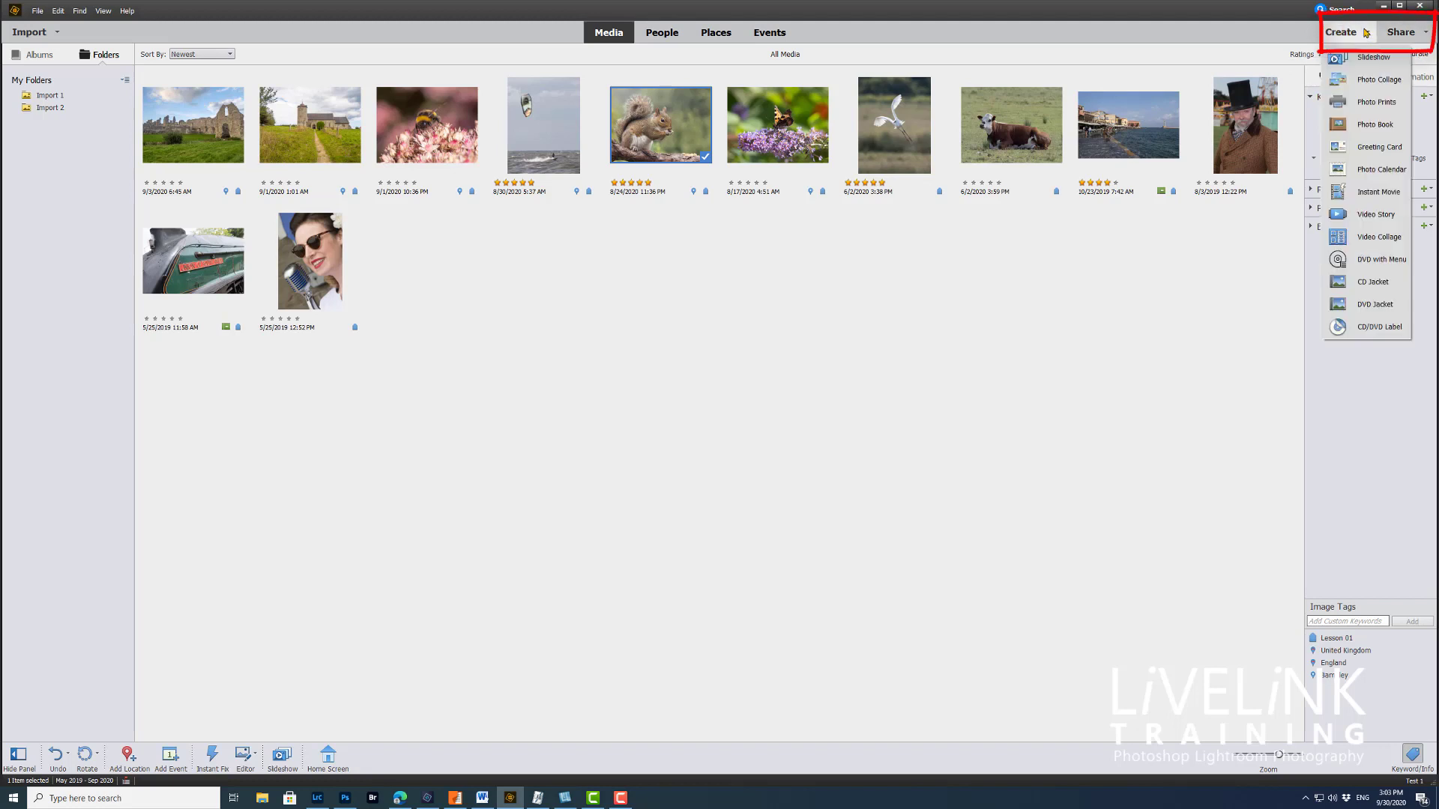
{"action": "left_click", "coordinate": [1427, 33]}
{"action": "left_click", "coordinate": [1426, 34]}
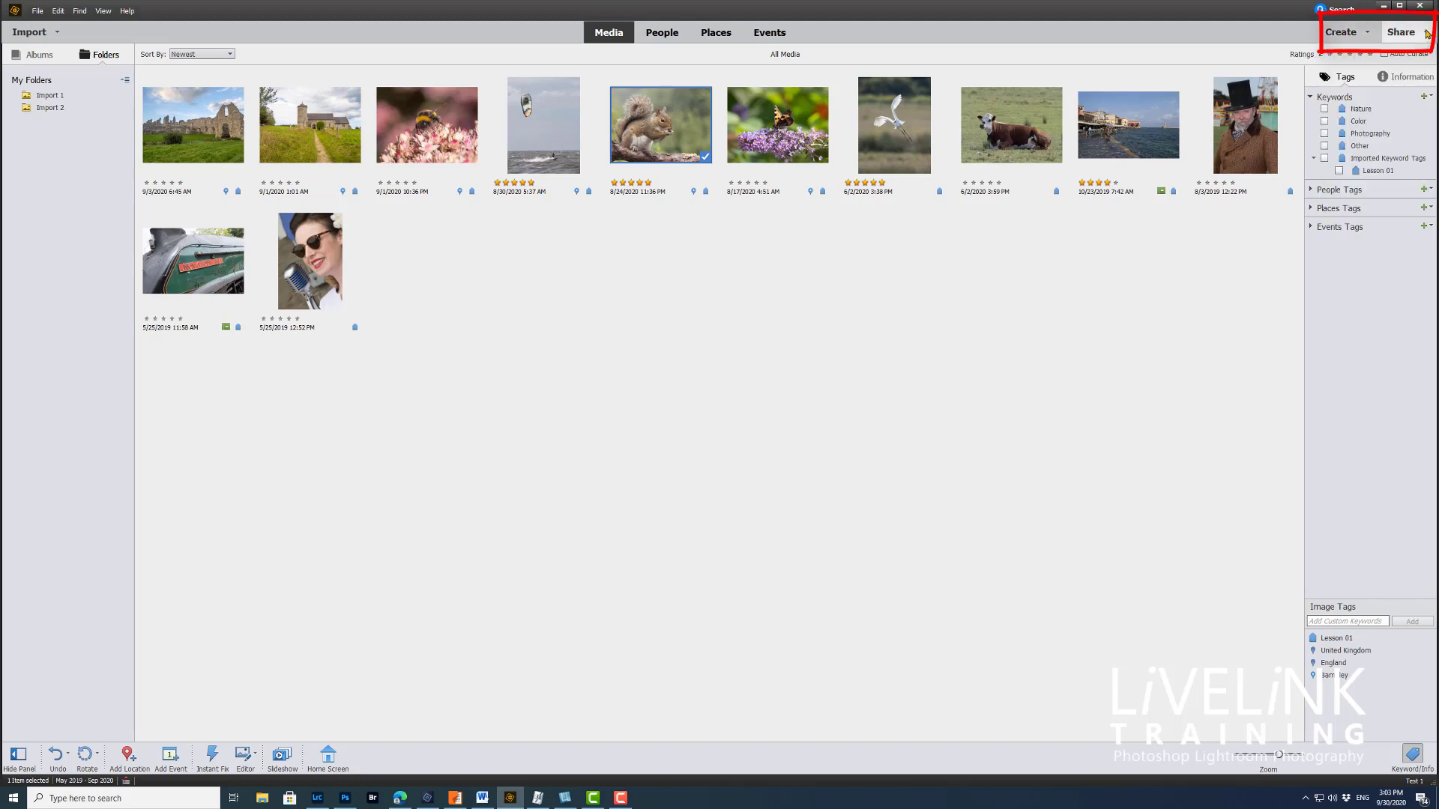
{"action": "left_click", "coordinate": [1367, 33]}
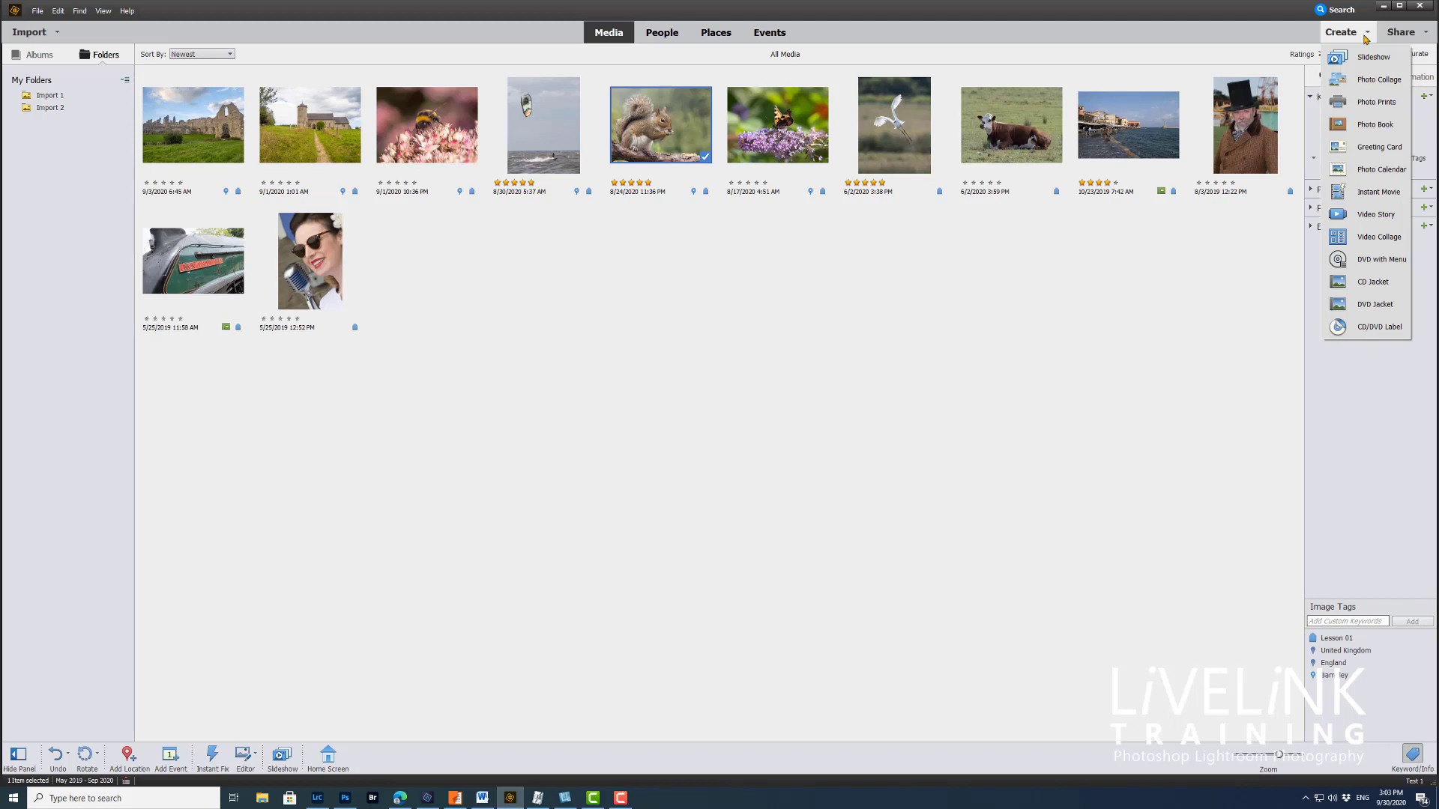
{"action": "left_click", "coordinate": [1427, 34]}
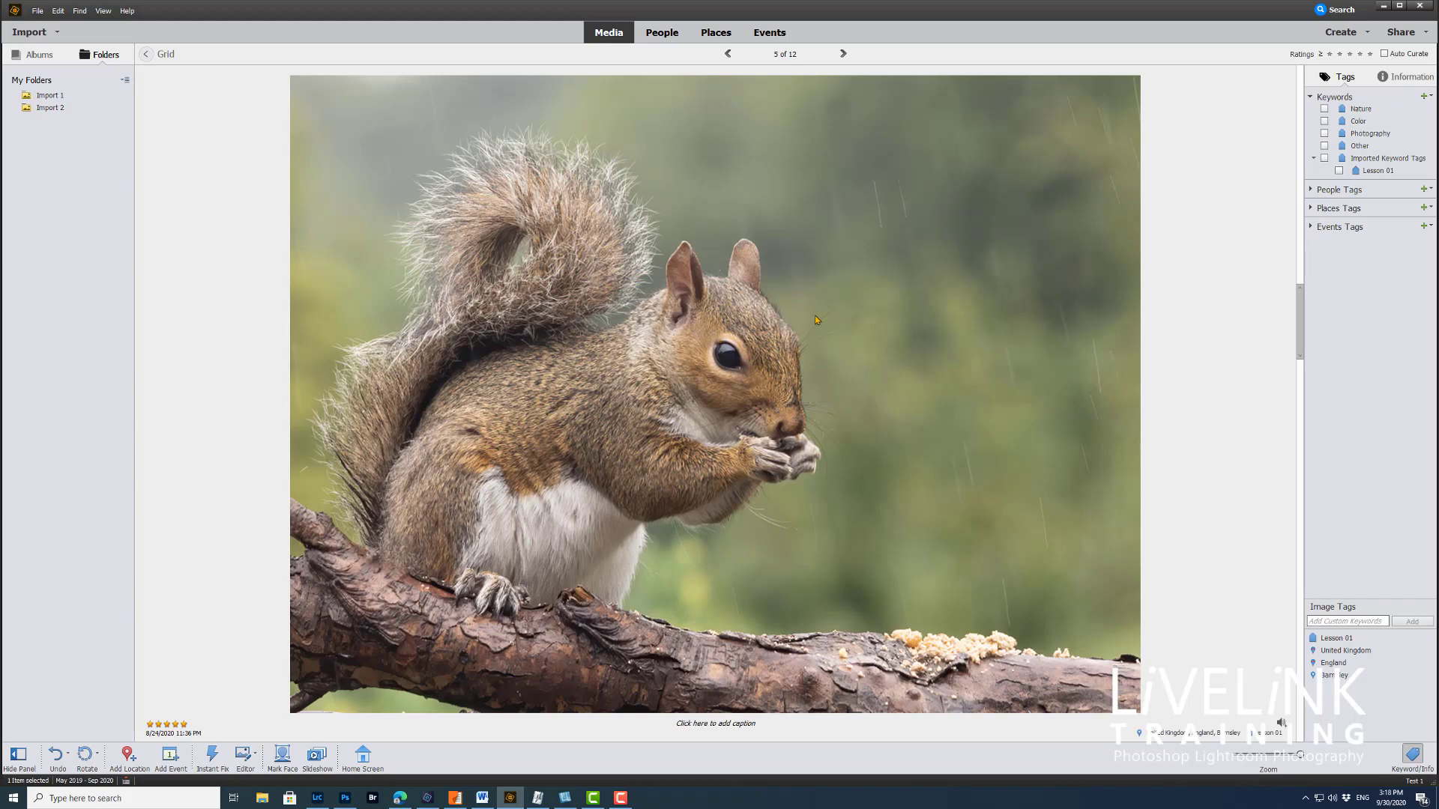
Step: Browse forward and back through the enlarged photos from the squirrel to the harbour photo, and return to the grid
{"action": "key", "text": "Right"}
{"action": "key", "text": "Right"}
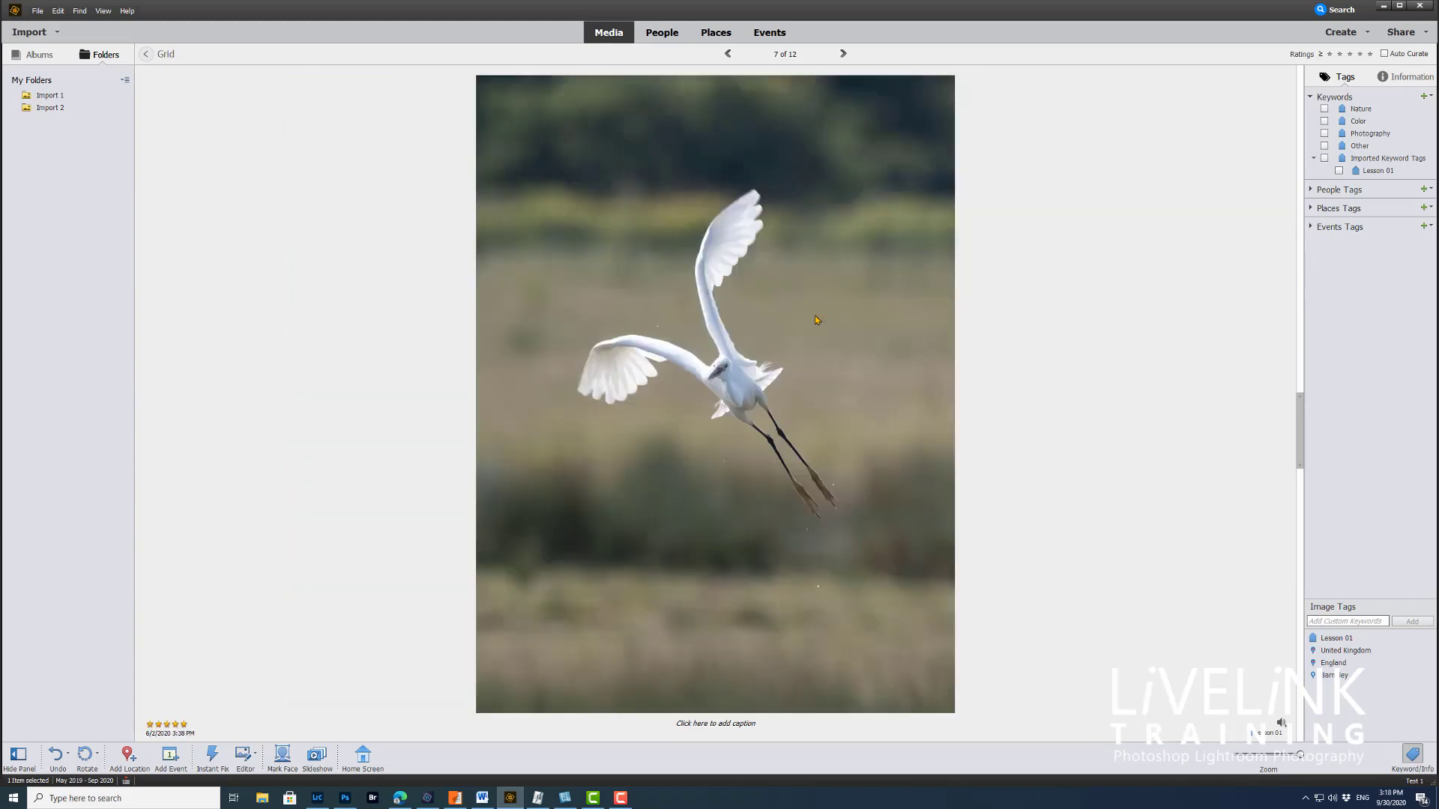
{"action": "key", "text": "Right"}
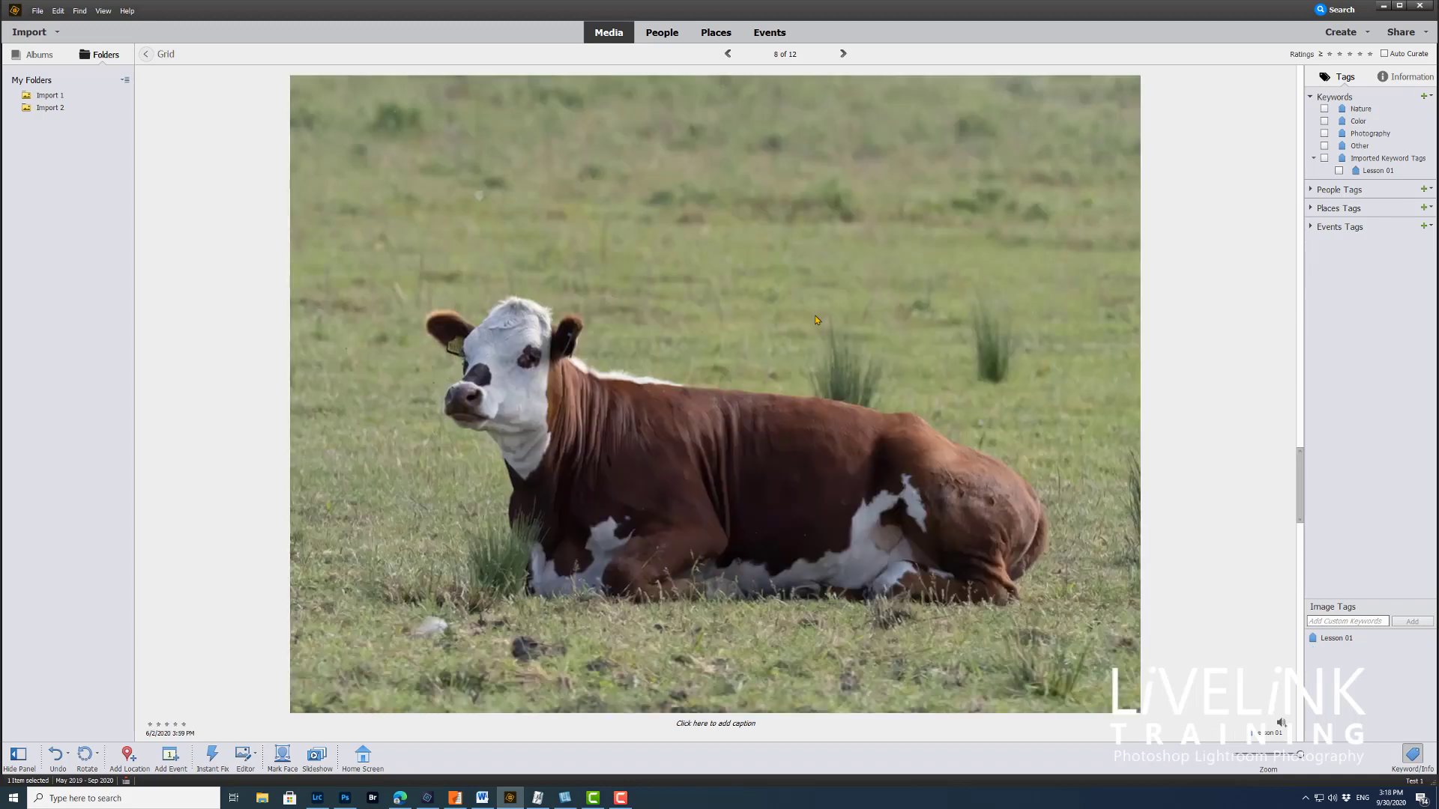
{"action": "key", "text": "Left"}
{"action": "key", "text": "Left"}
{"action": "key", "text": "Right"}
{"action": "key", "text": "Right"}
{"action": "key", "text": "Right"}
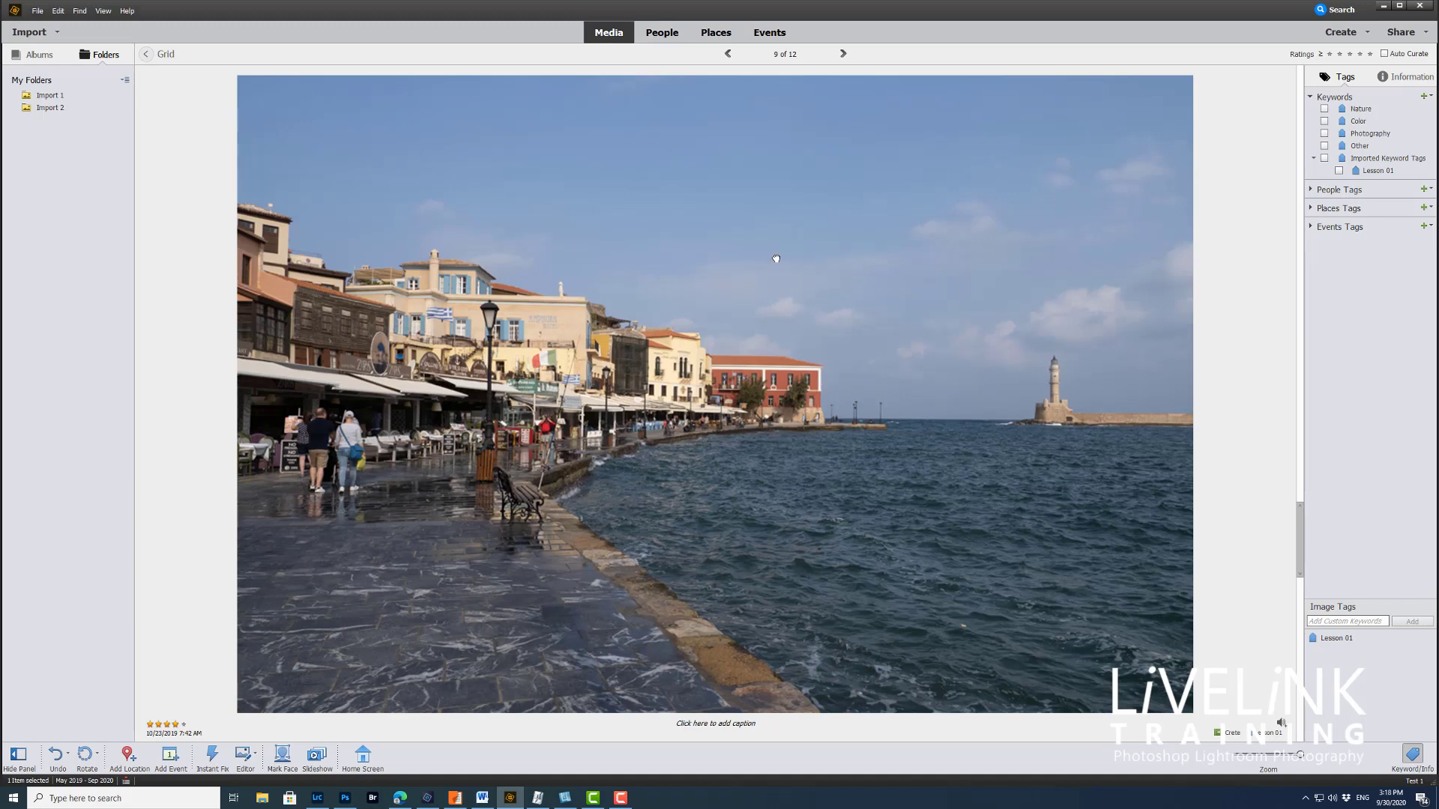
{"action": "double_click", "coordinate": [775, 258]}
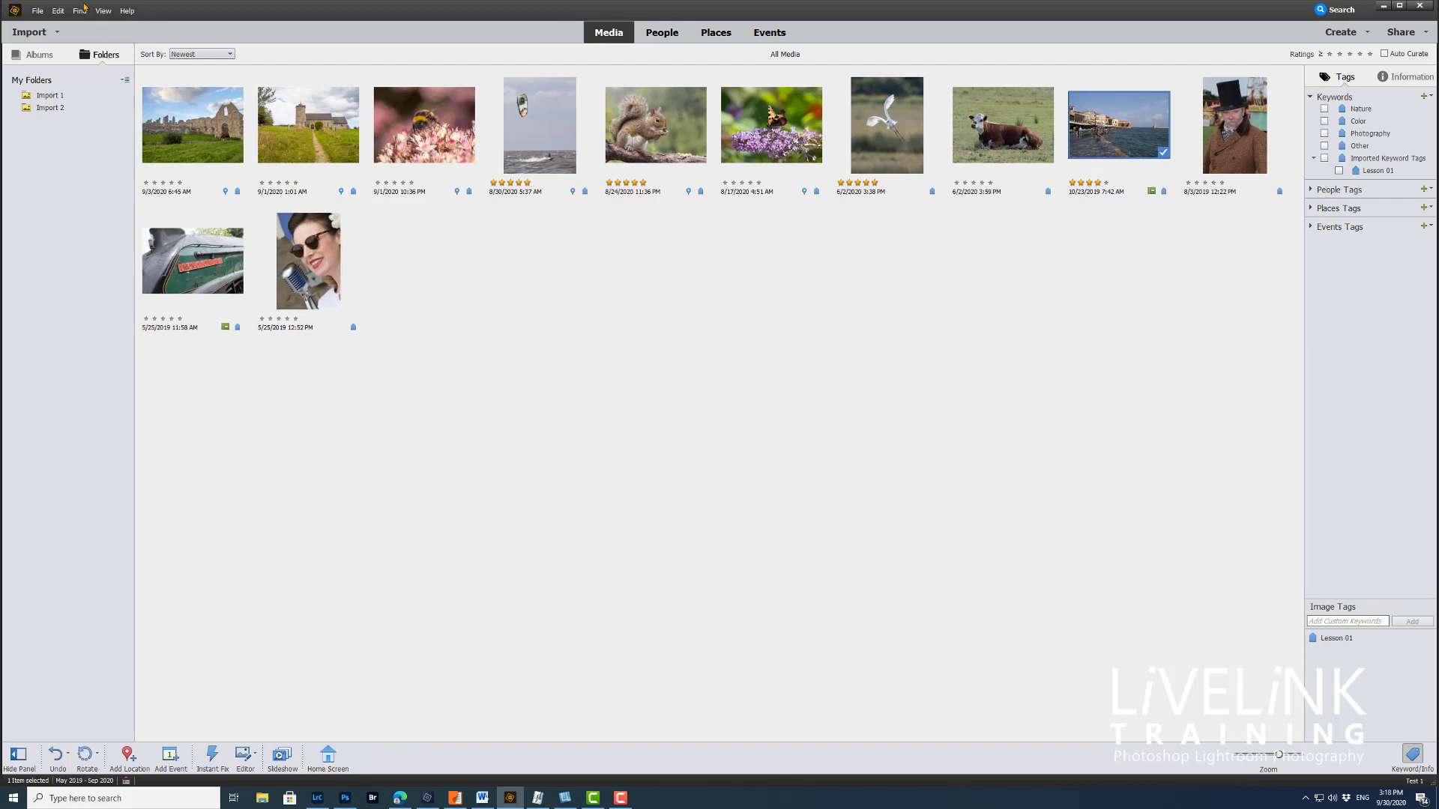
Step: Turn on grid lines and file names for the thumbnails in the media grid
{"action": "left_click", "coordinate": [104, 12]}
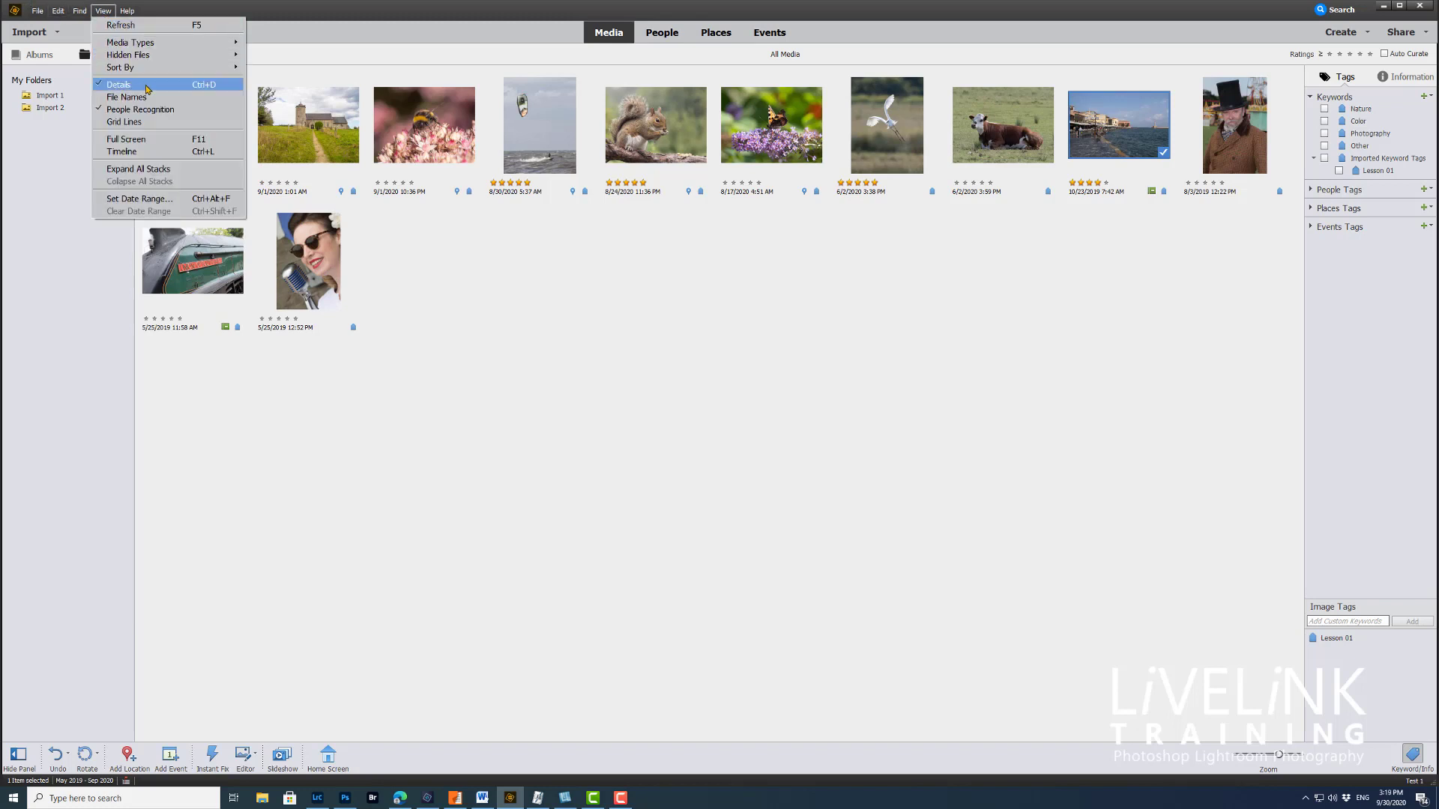
{"action": "left_click", "coordinate": [133, 125]}
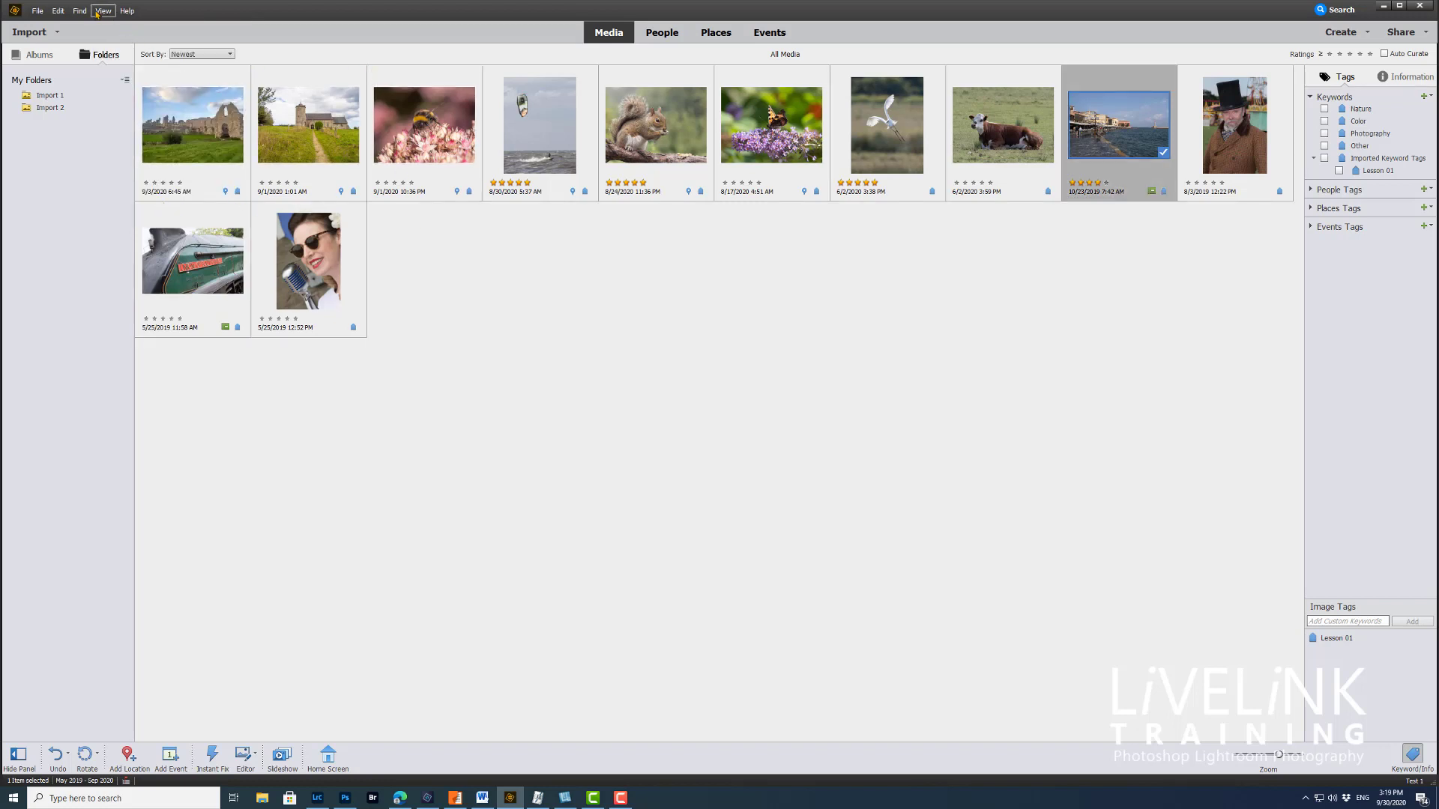
{"action": "left_click", "coordinate": [104, 12]}
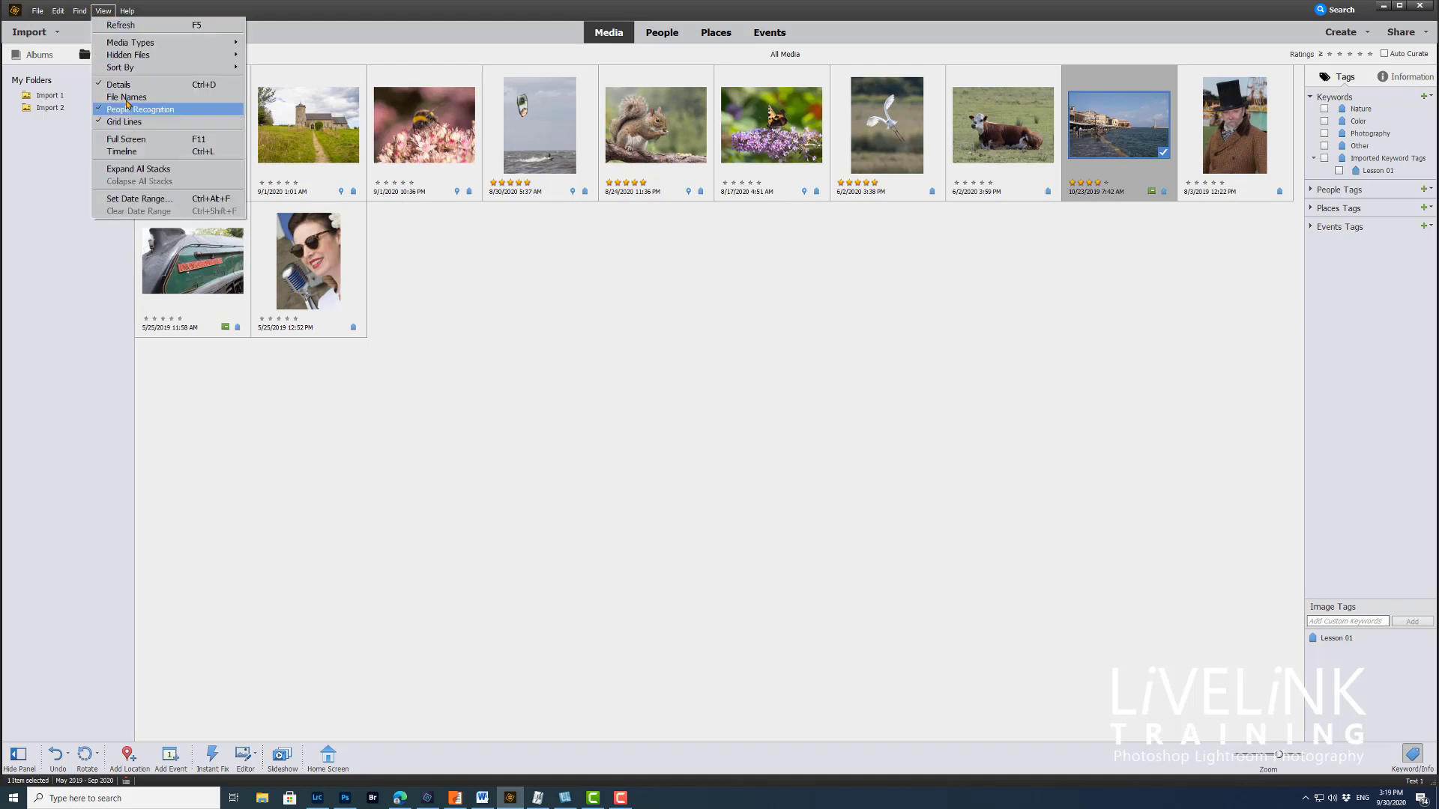
{"action": "left_click", "coordinate": [130, 106]}
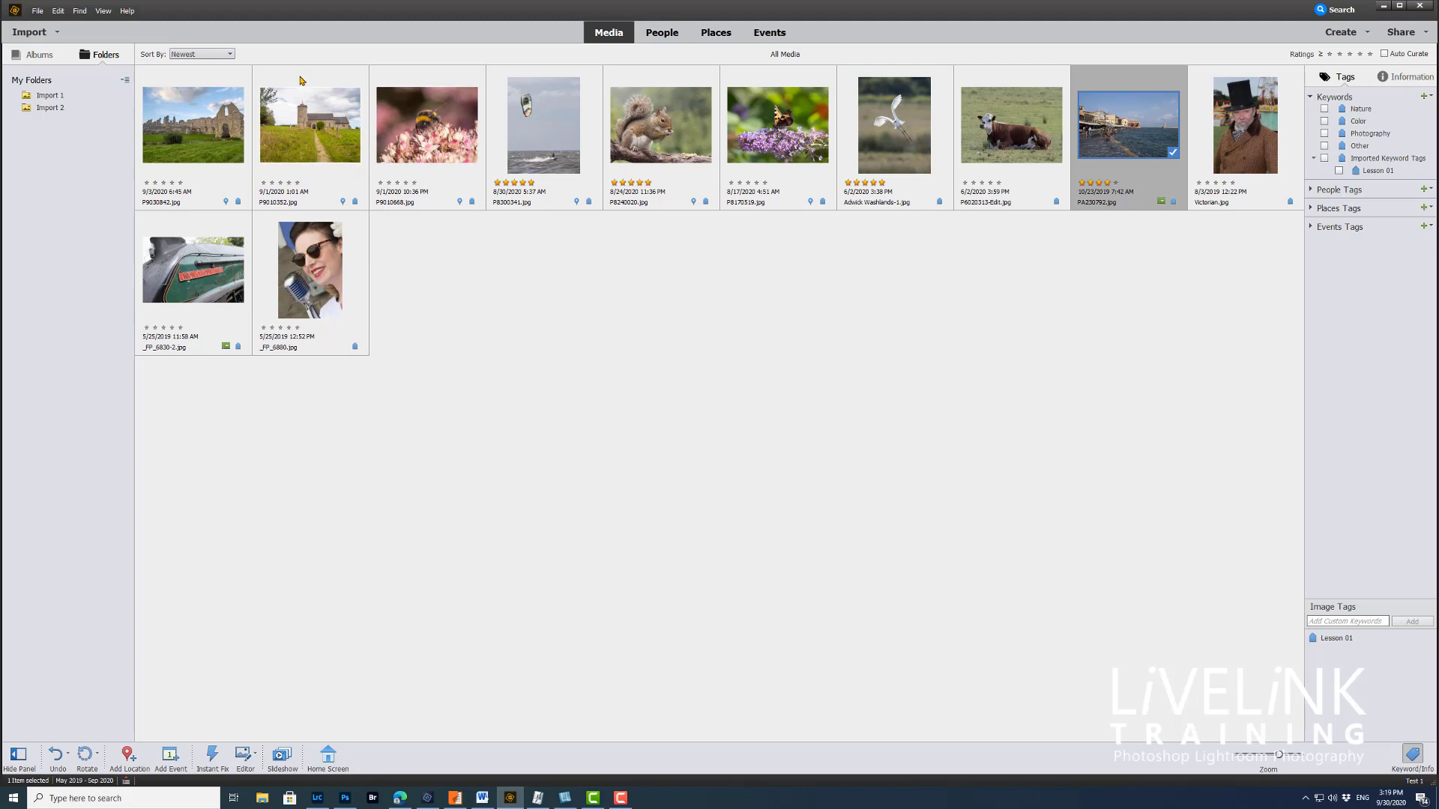
{"action": "left_click", "coordinate": [281, 182]}
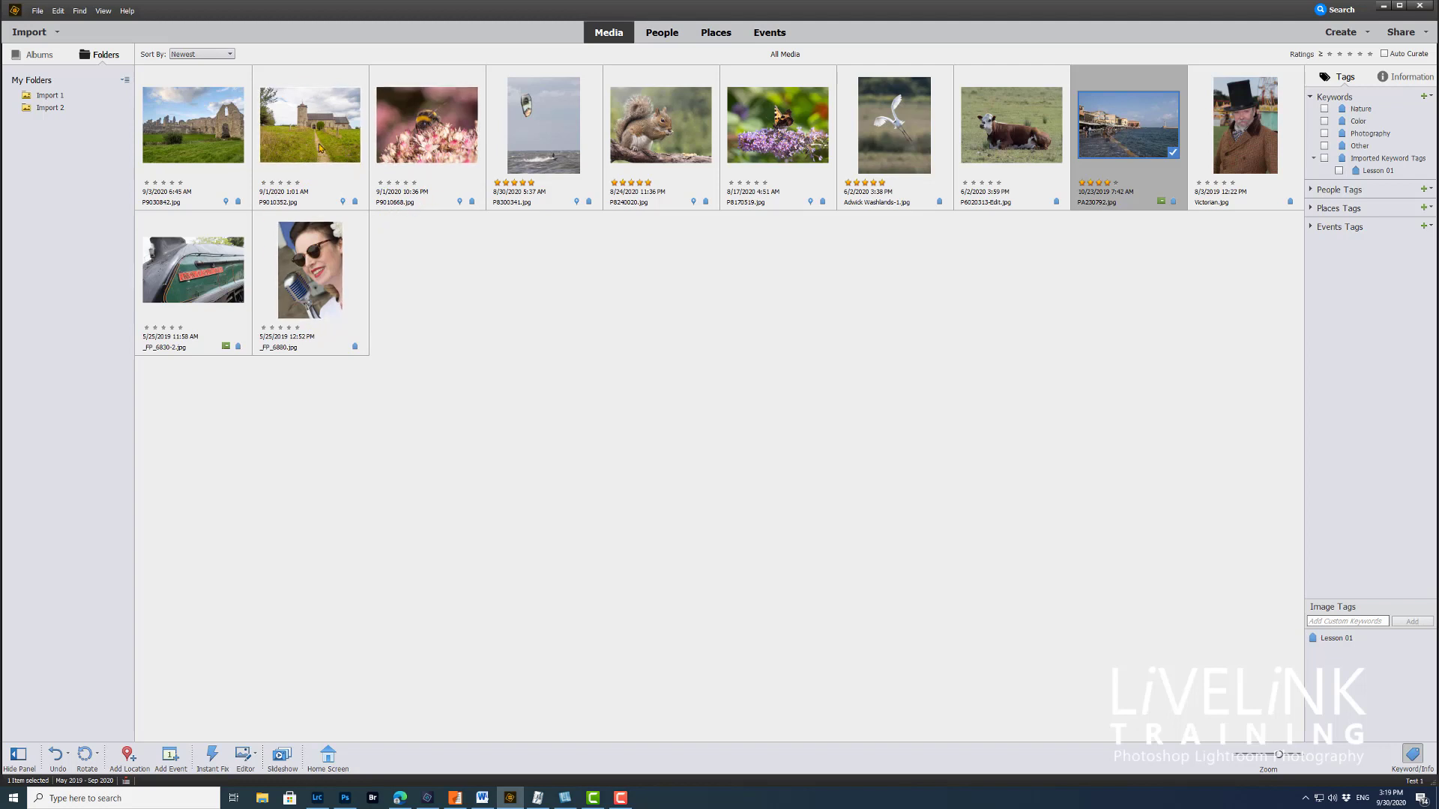